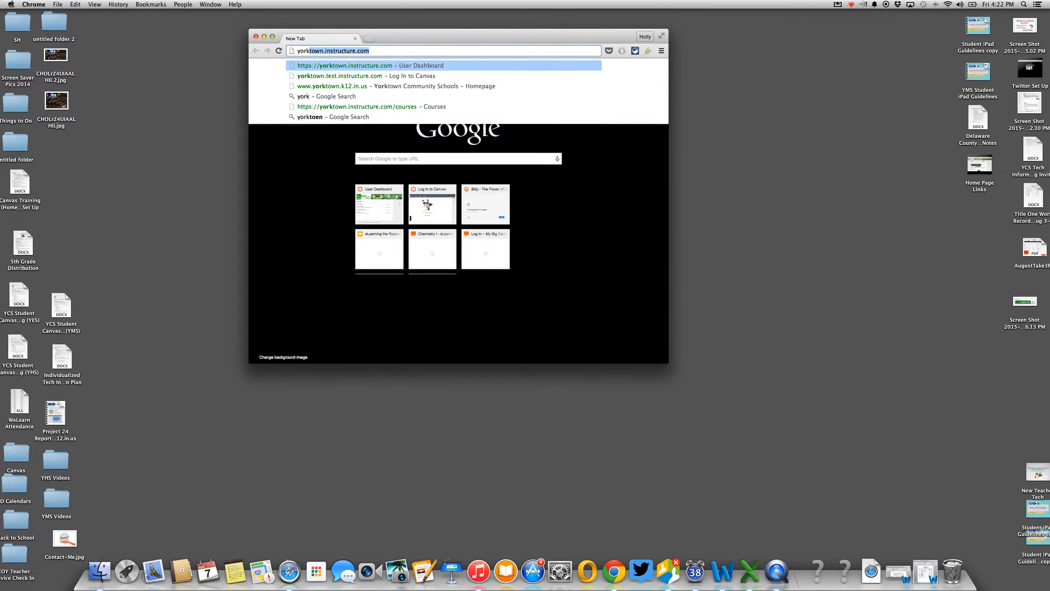
- Load the Canvas dashboard at yorktown.instructure.com in Chrome
key(Return)
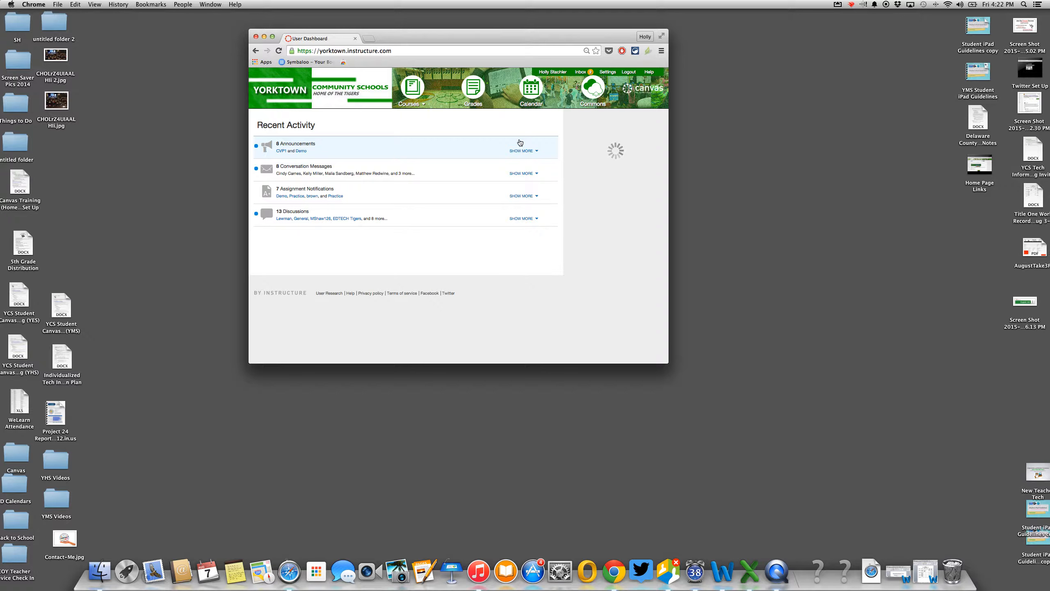
- Go to the unpublished Practice course from the Courses menu
mouse_move(410, 103)
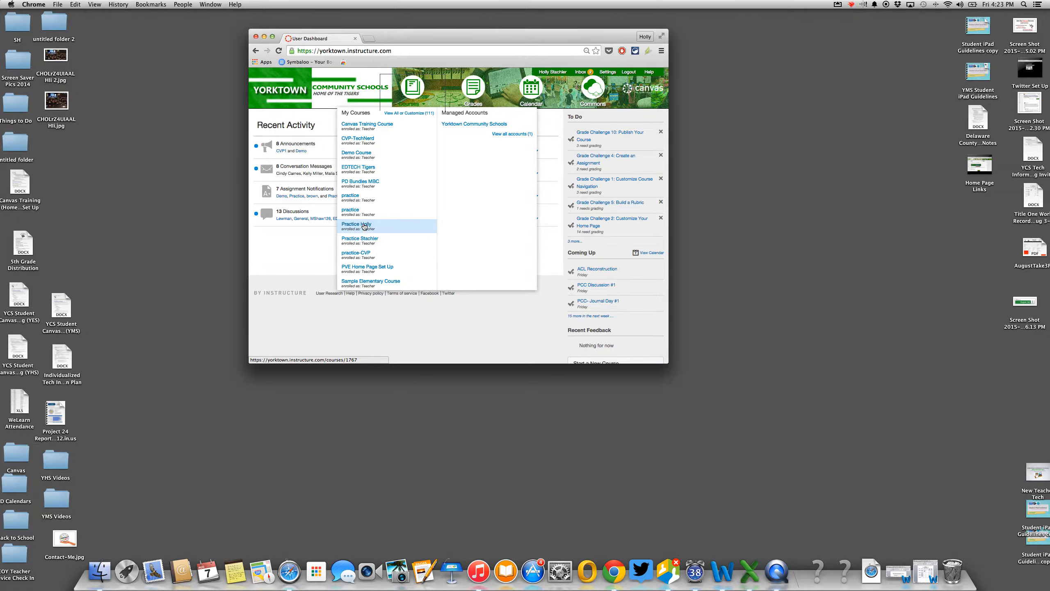
click(364, 226)
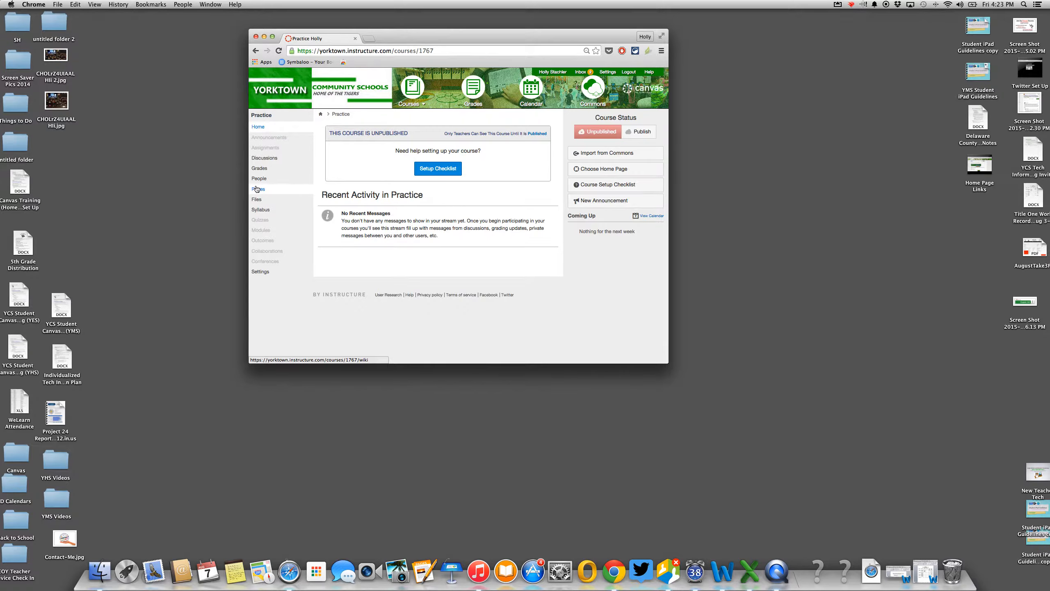
- Open Import from Commons and filter to resources shared with Yorktown Community Schools
click(594, 153)
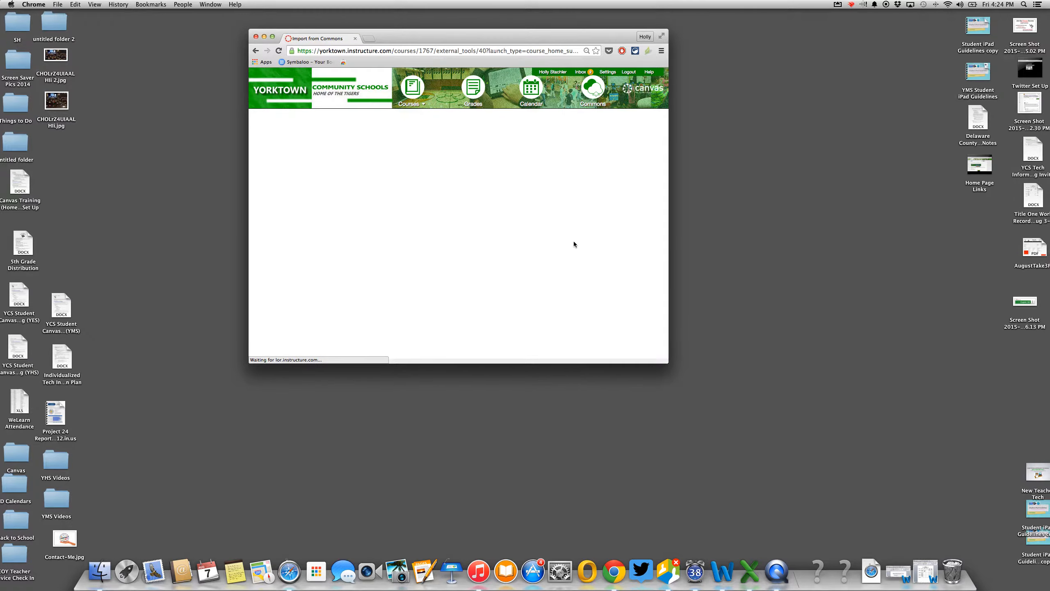
scroll(575, 245, down, 3)
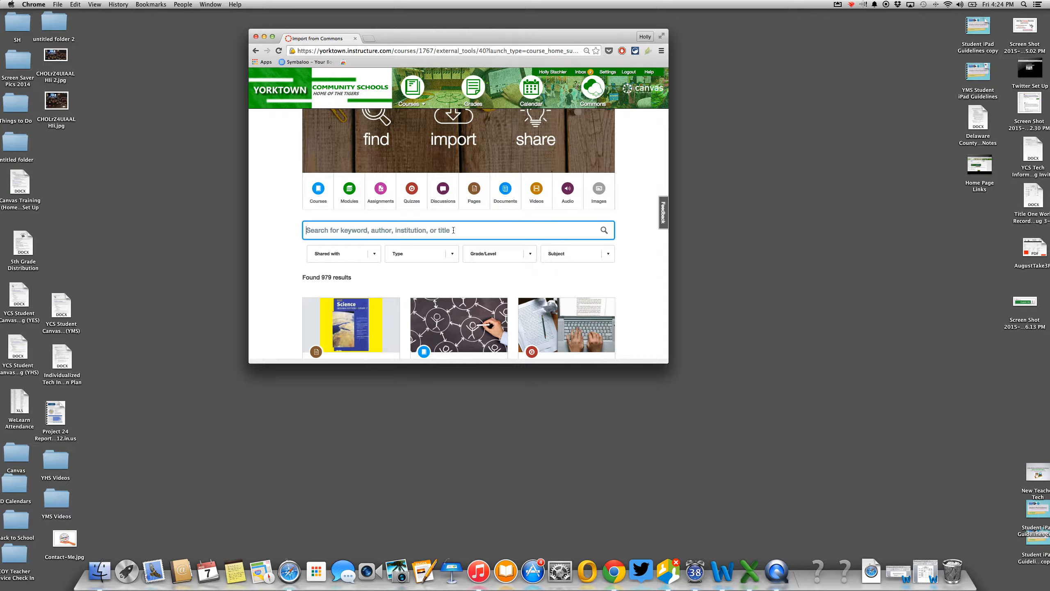
click(373, 255)
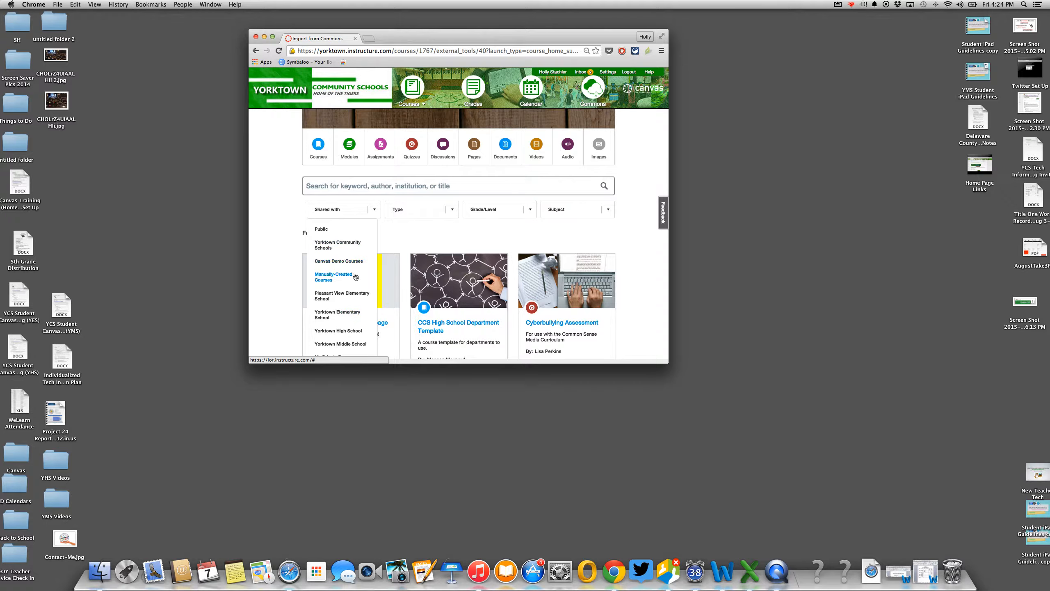
click(352, 246)
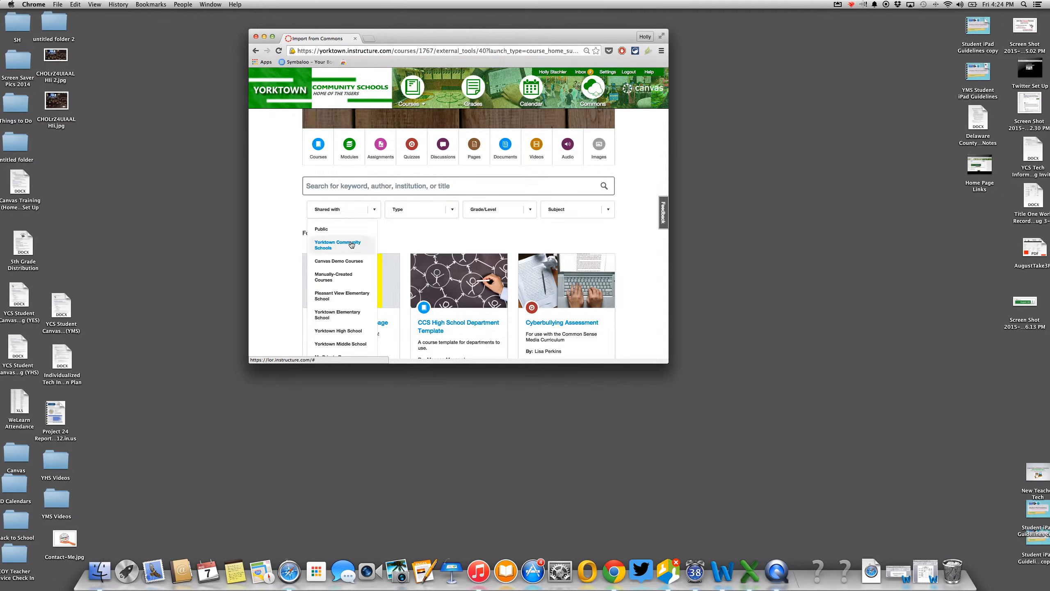
- Scroll down the shared resources to the Secondary Course Home Page Template
scroll(351, 245, down, 3)
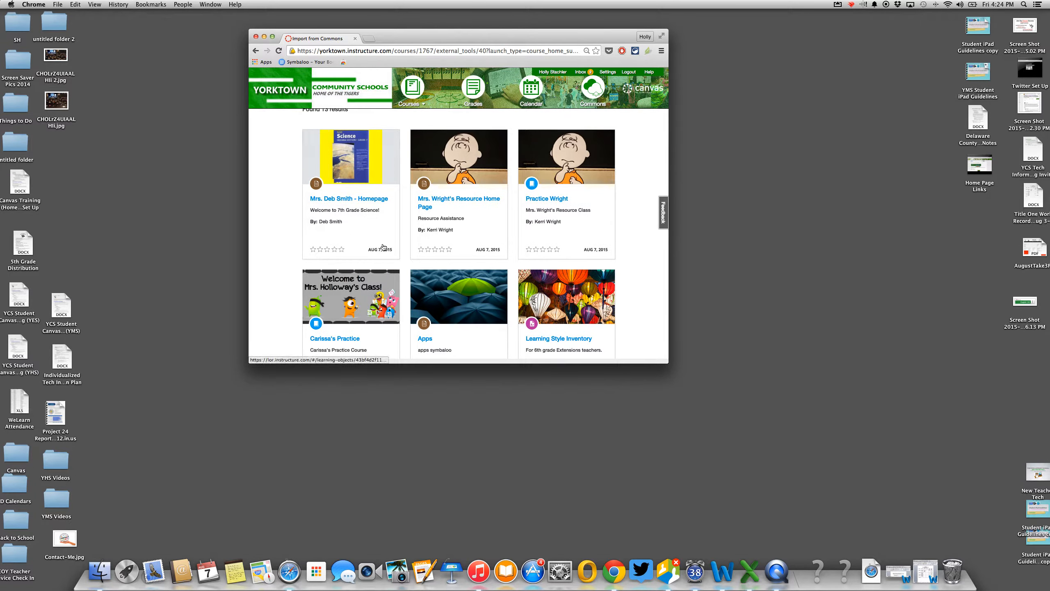
scroll(383, 247, down, 2)
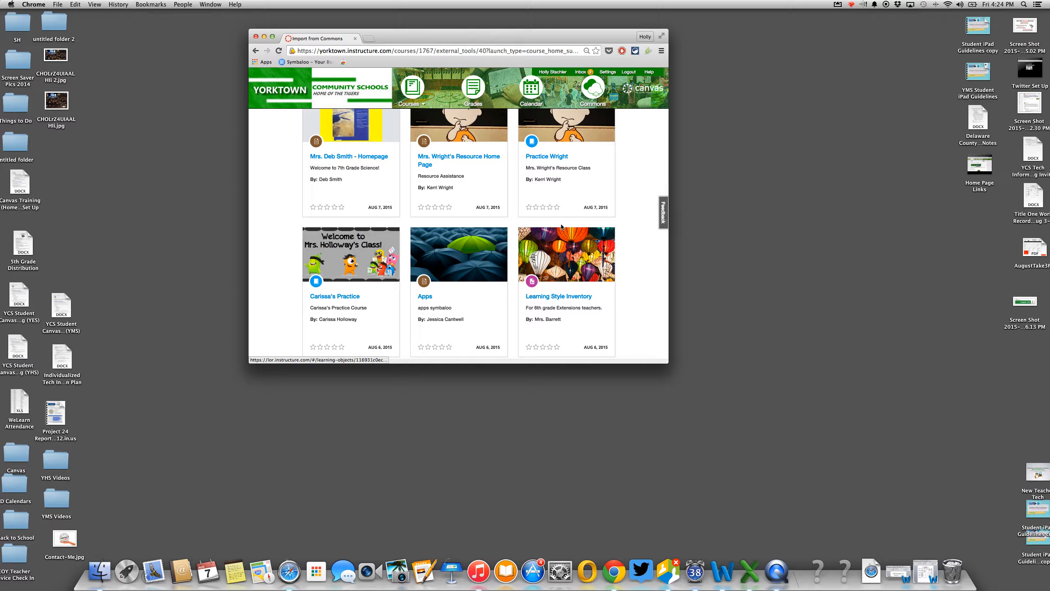
scroll(521, 243, down, 5)
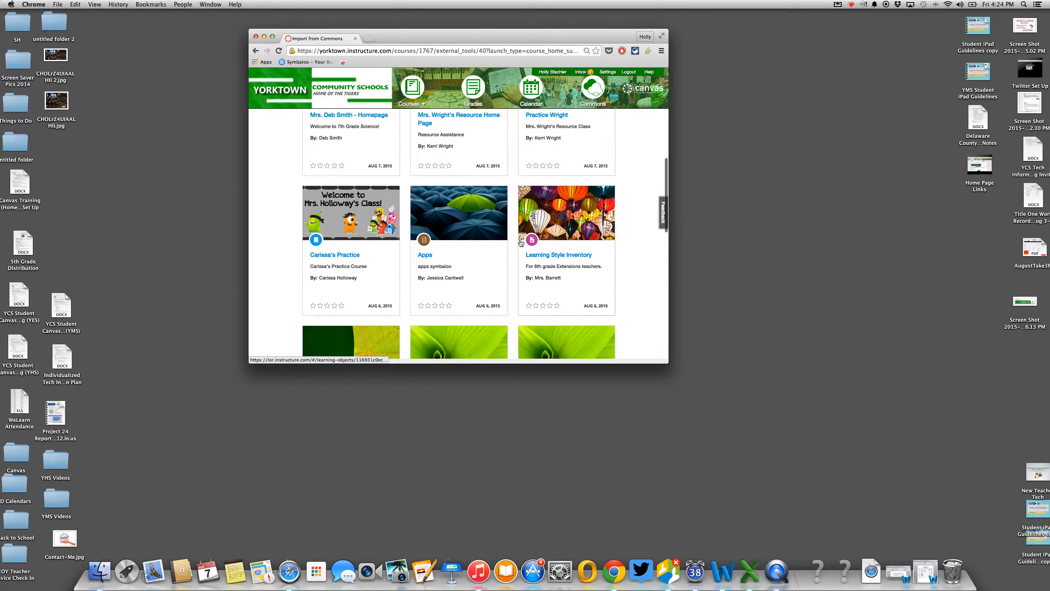
scroll(521, 243, down, 4)
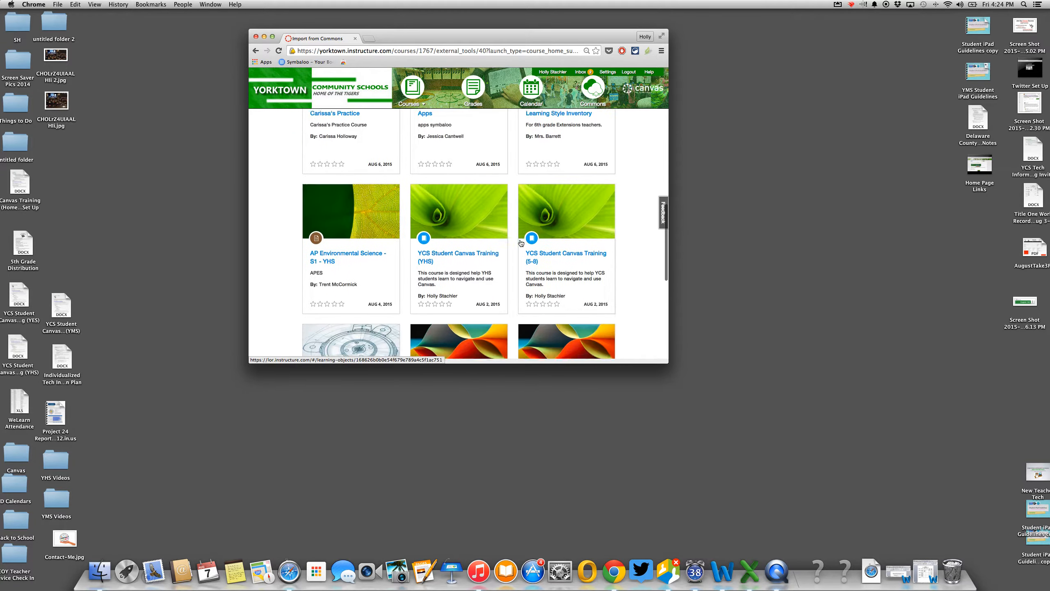
scroll(521, 243, down, 5)
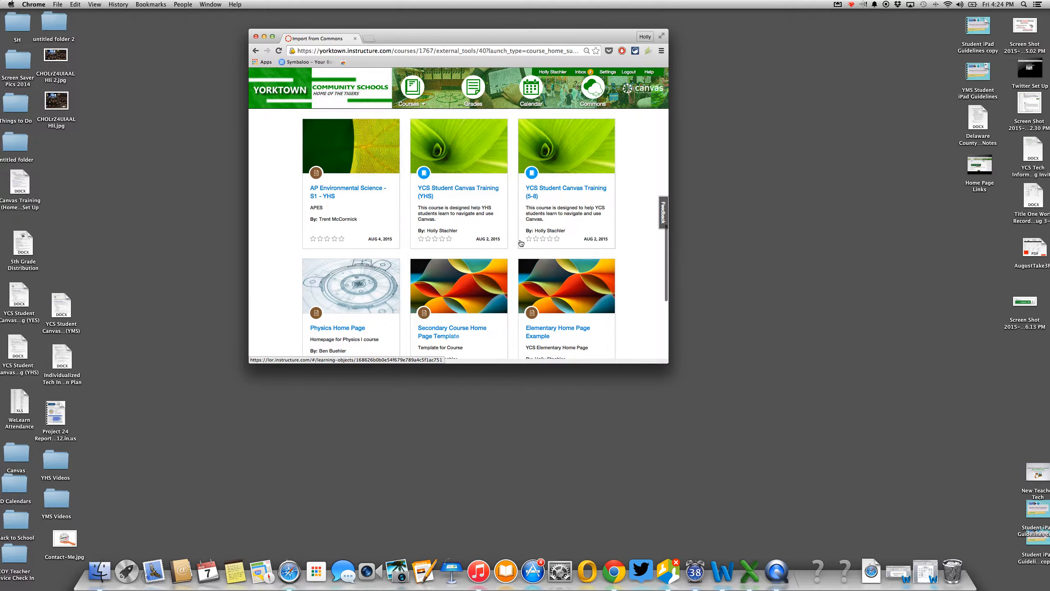
scroll(521, 243, down, 2)
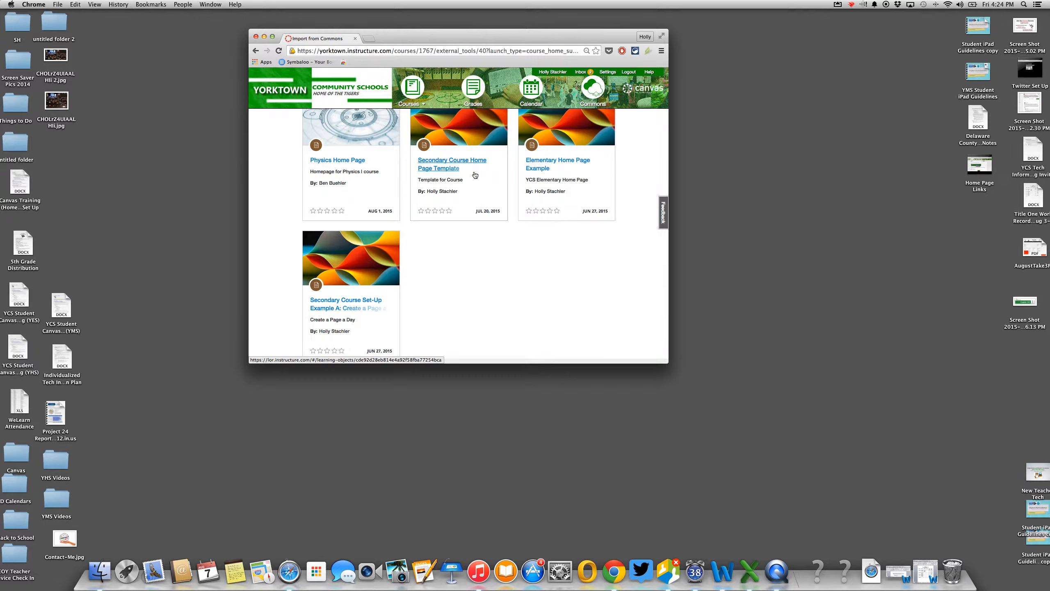
- Import the Secondary Course Home Page Template into the Practice course
click(466, 131)
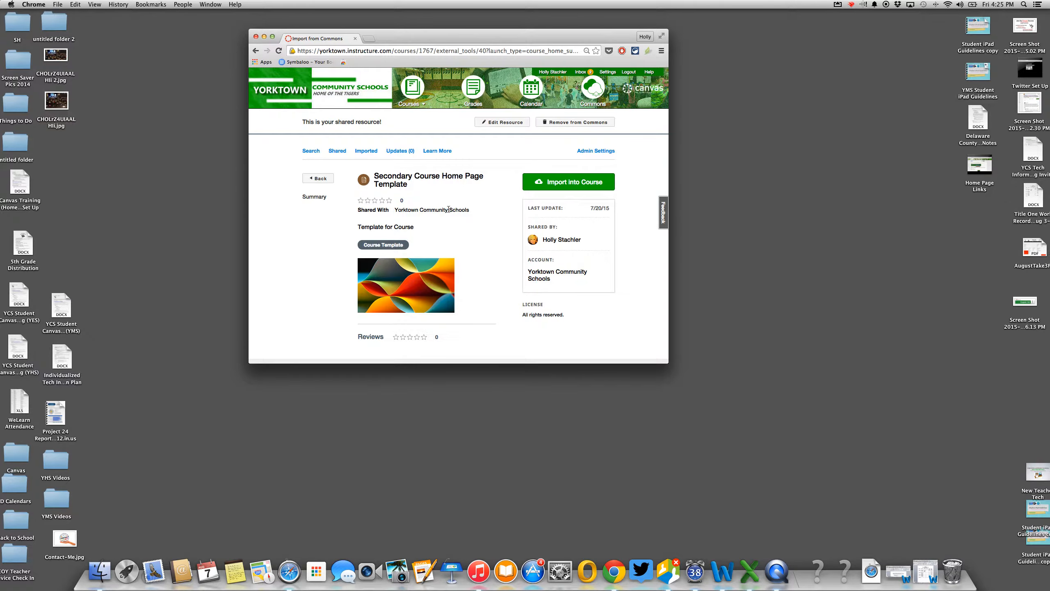
click(578, 182)
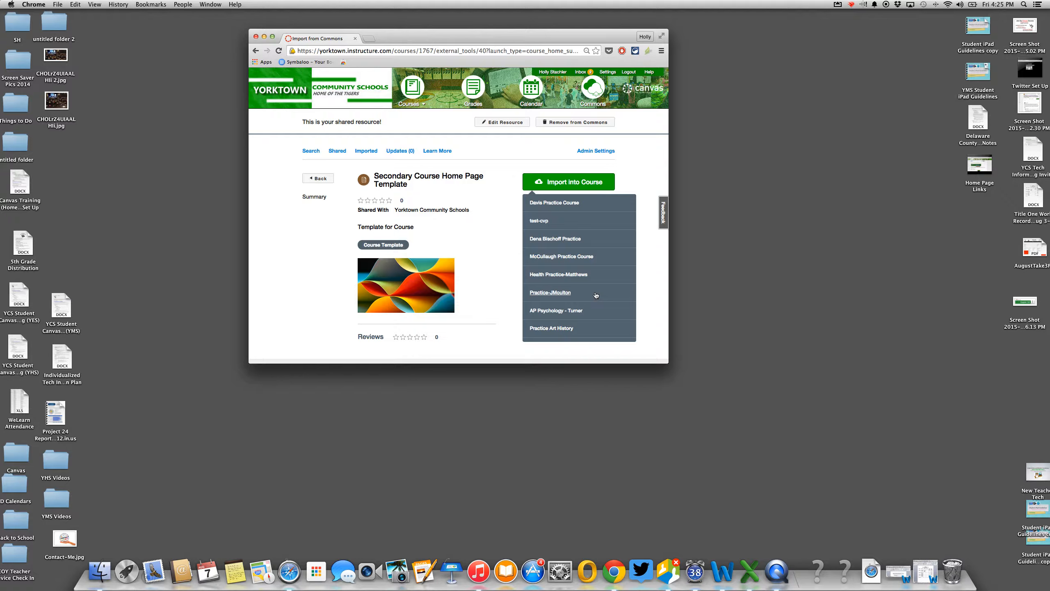
scroll(596, 295, down, 10)
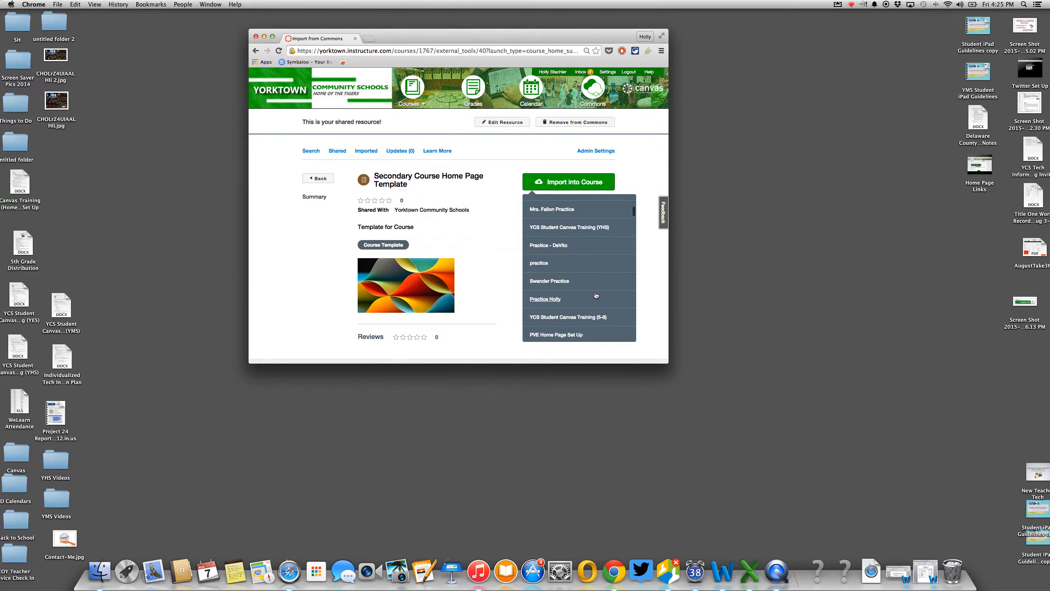
click(548, 298)
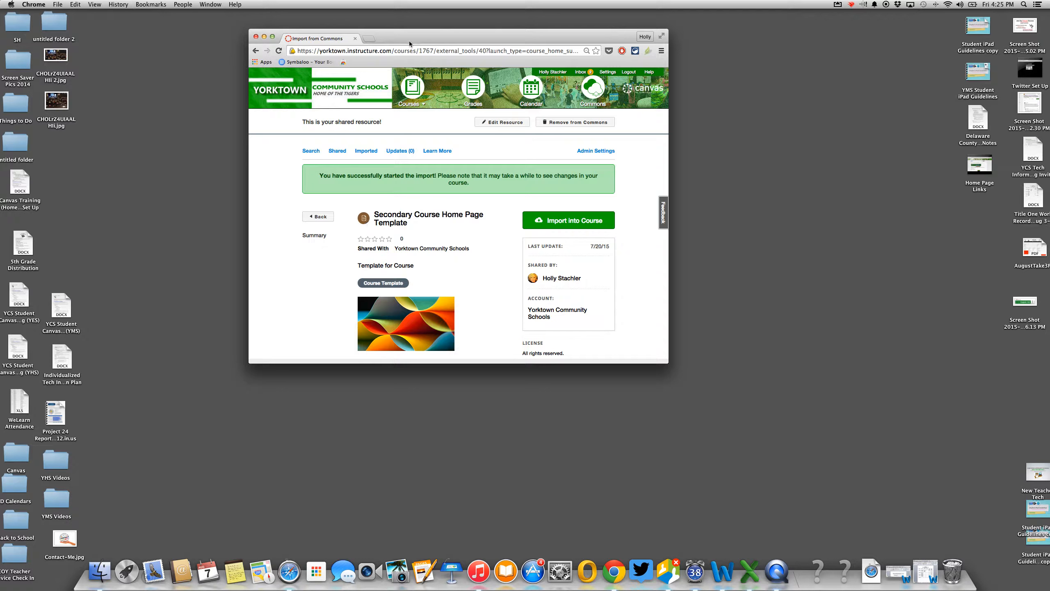
mouse_move(411, 94)
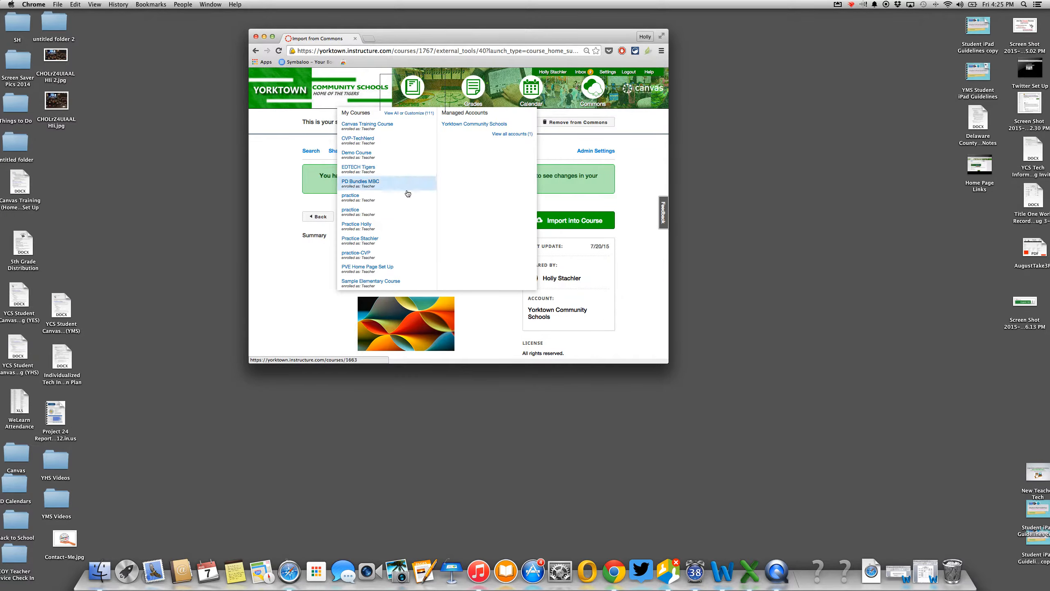
- Open the Secondary Course Home Page Template from the Practice course's Pages list
click(363, 226)
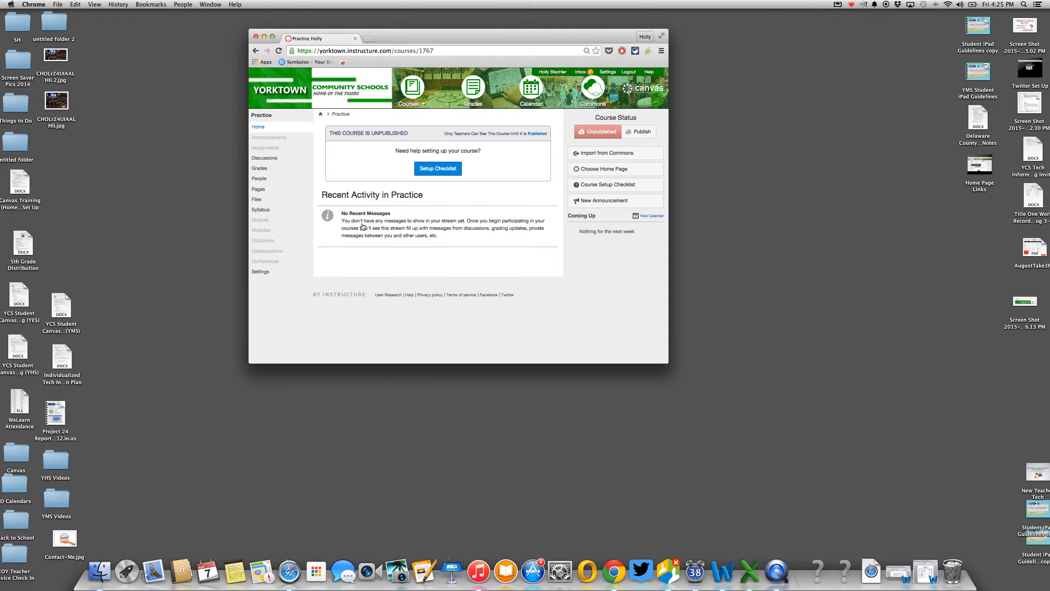
click(259, 190)
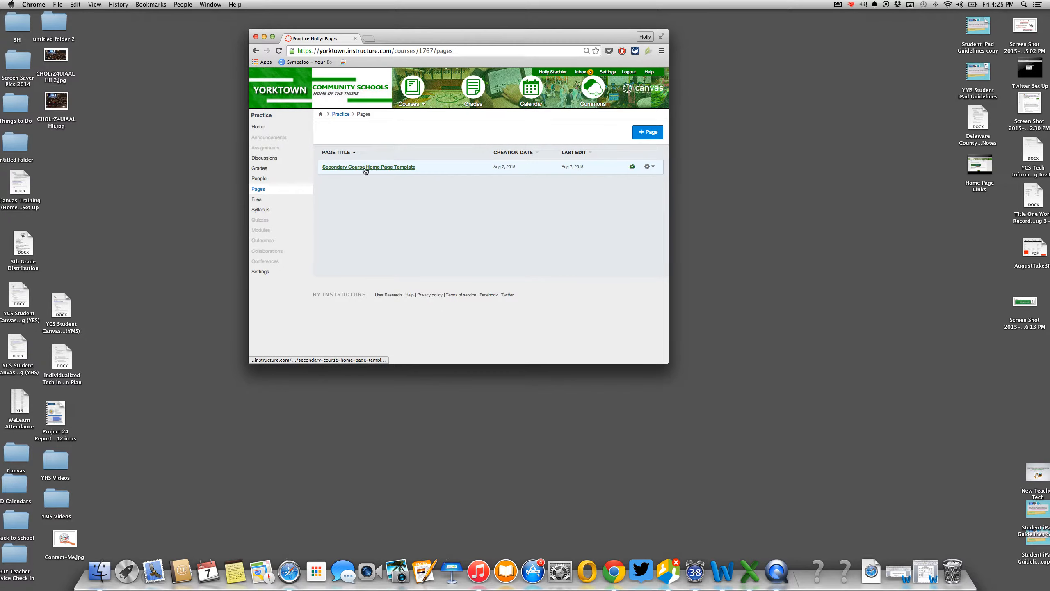
click(405, 167)
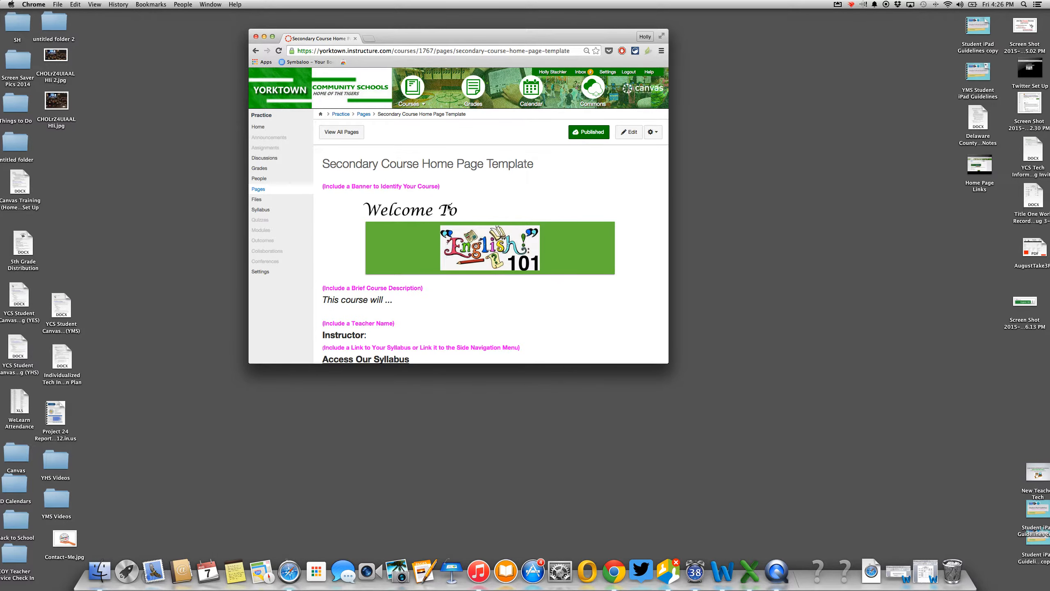
scroll(475, 267, down, 10)
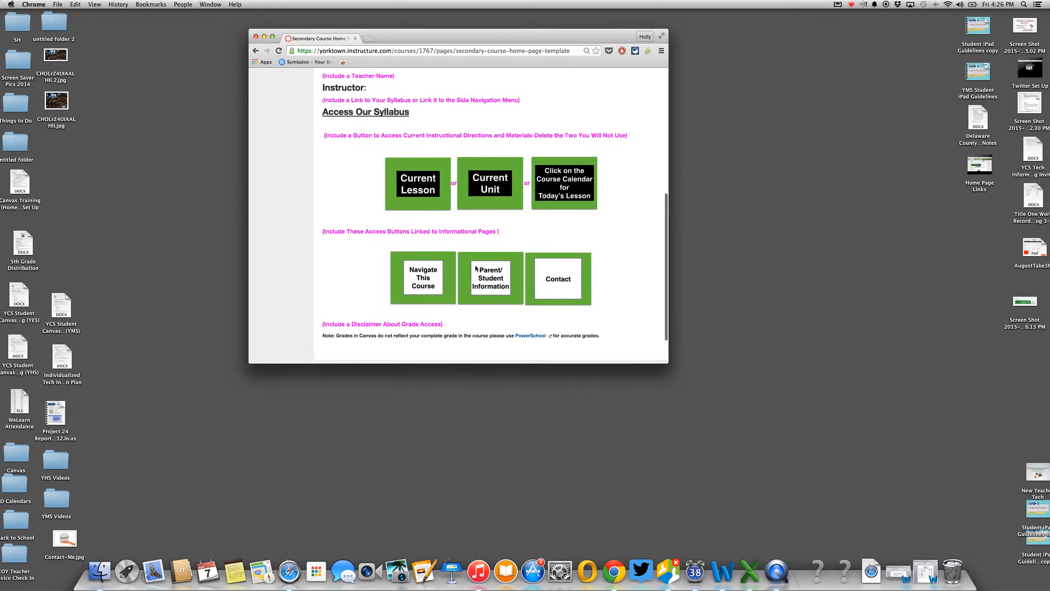
scroll(475, 268, up, 8)
scroll(474, 268, up, 4)
scroll(475, 267, down, 5)
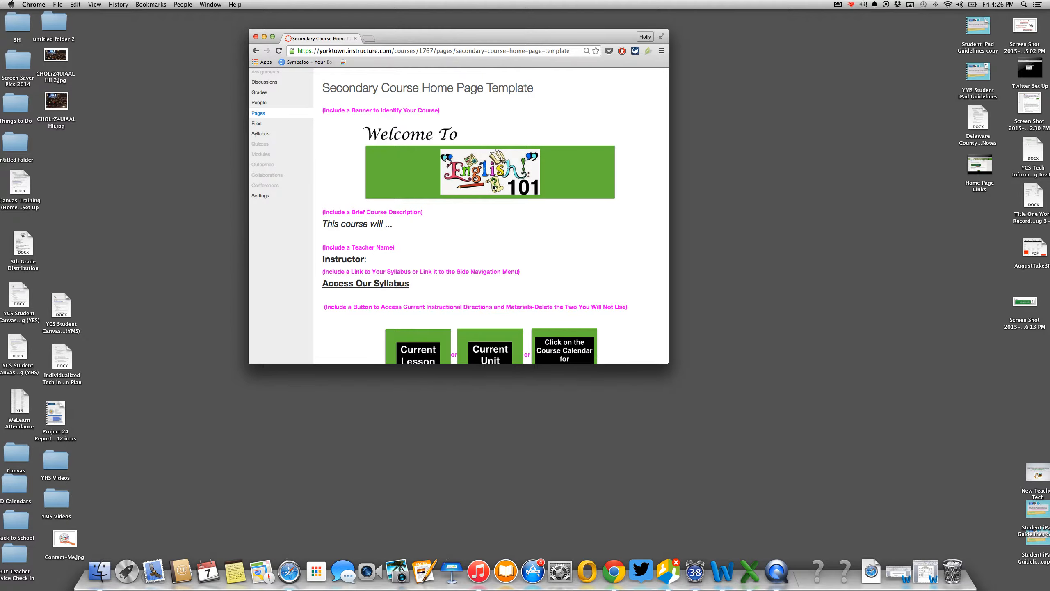
scroll(493, 188, down, 3)
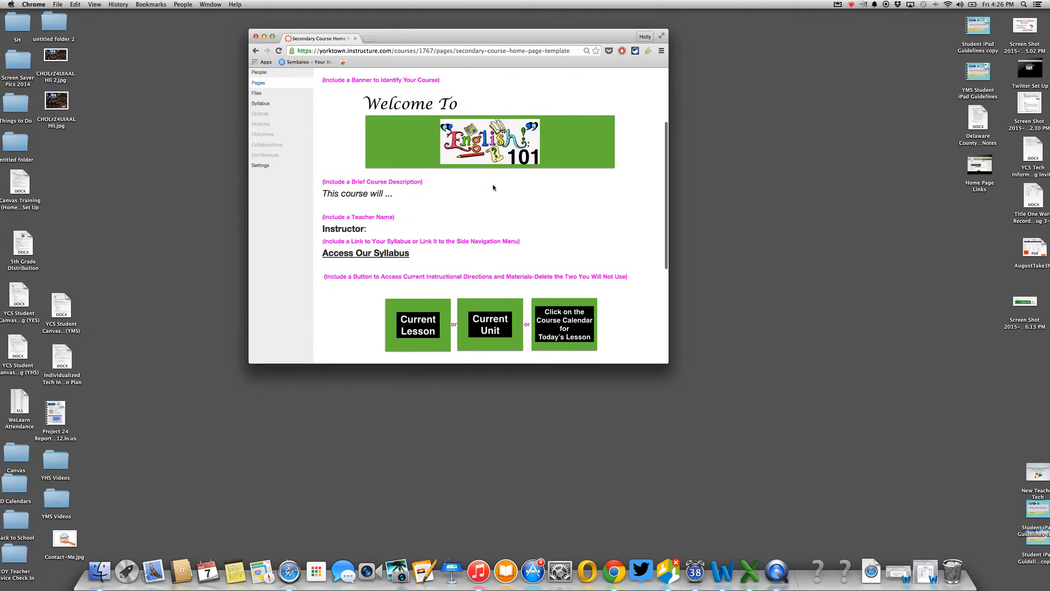
scroll(492, 187, down, 1)
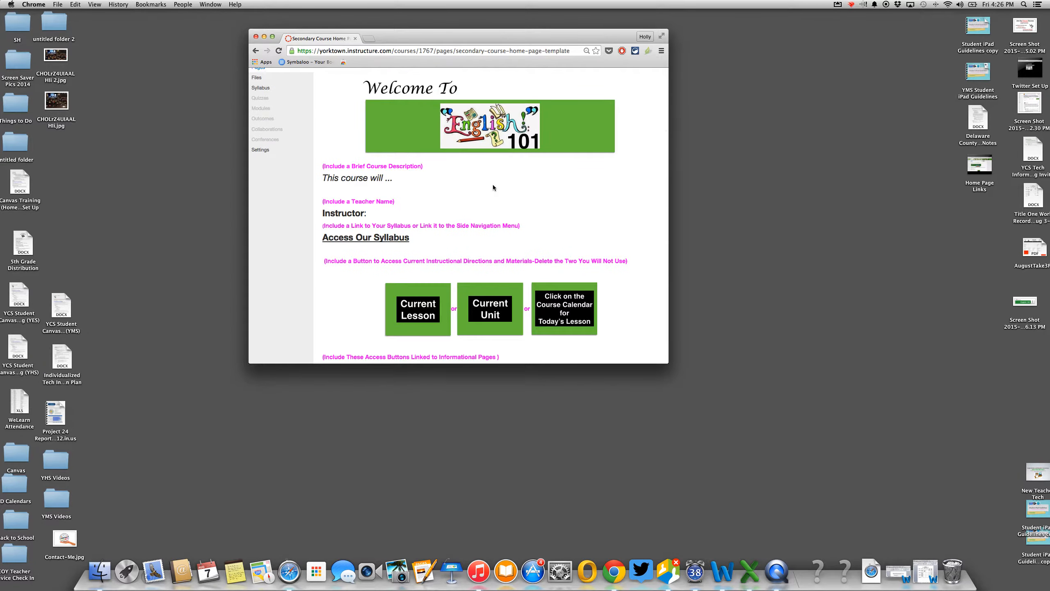
scroll(492, 187, down, 3)
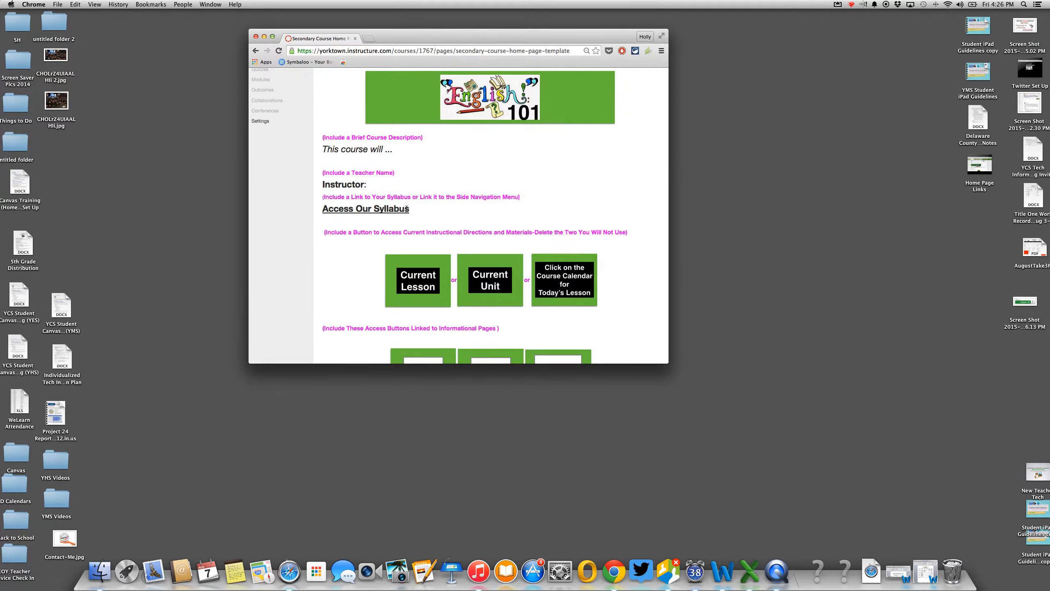
scroll(263, 138, up, 5)
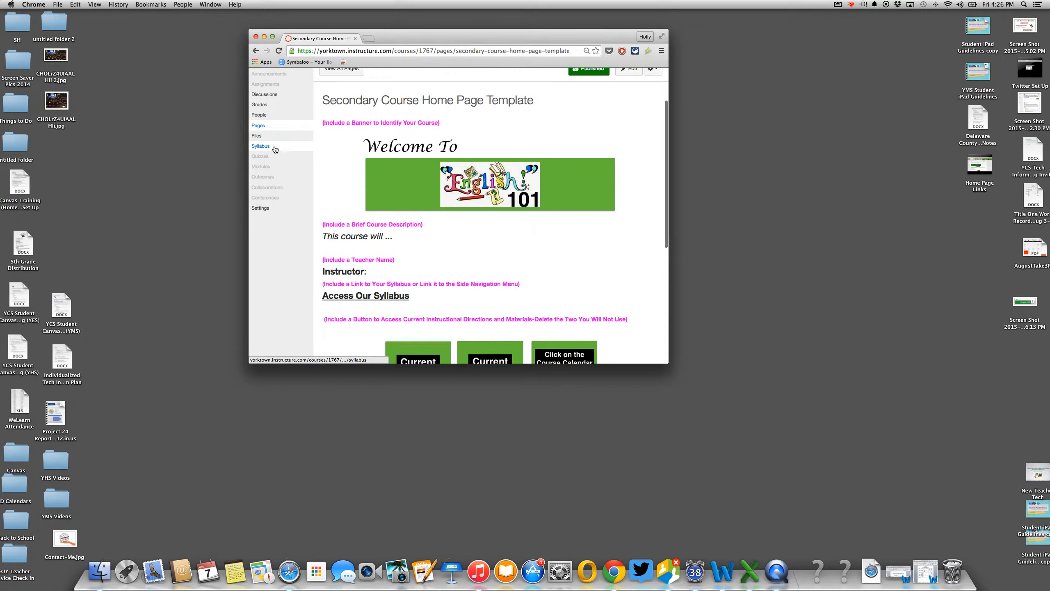
scroll(456, 267, down, 6)
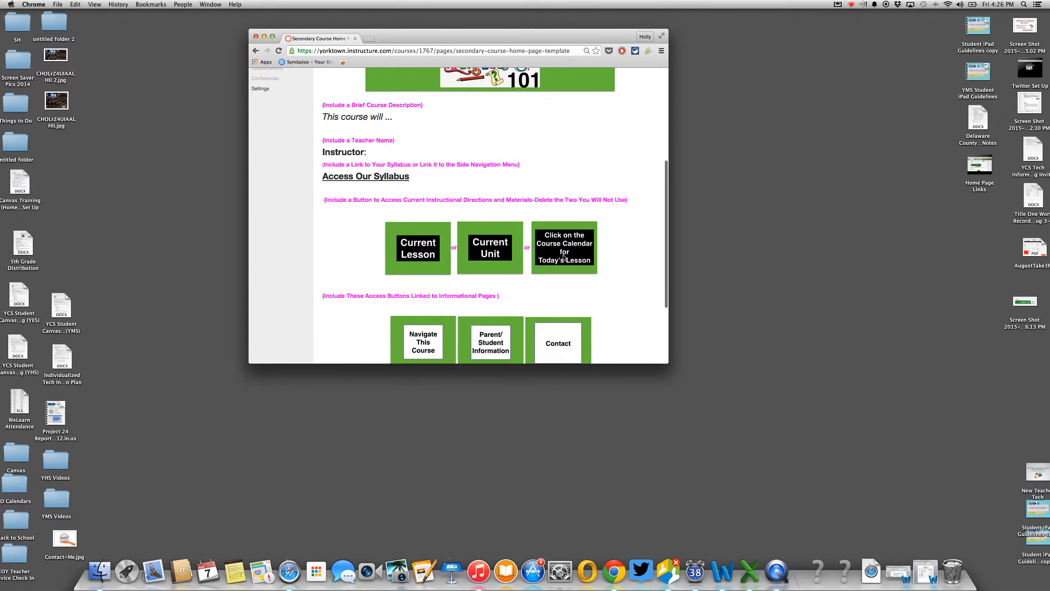
scroll(563, 257, down, 2)
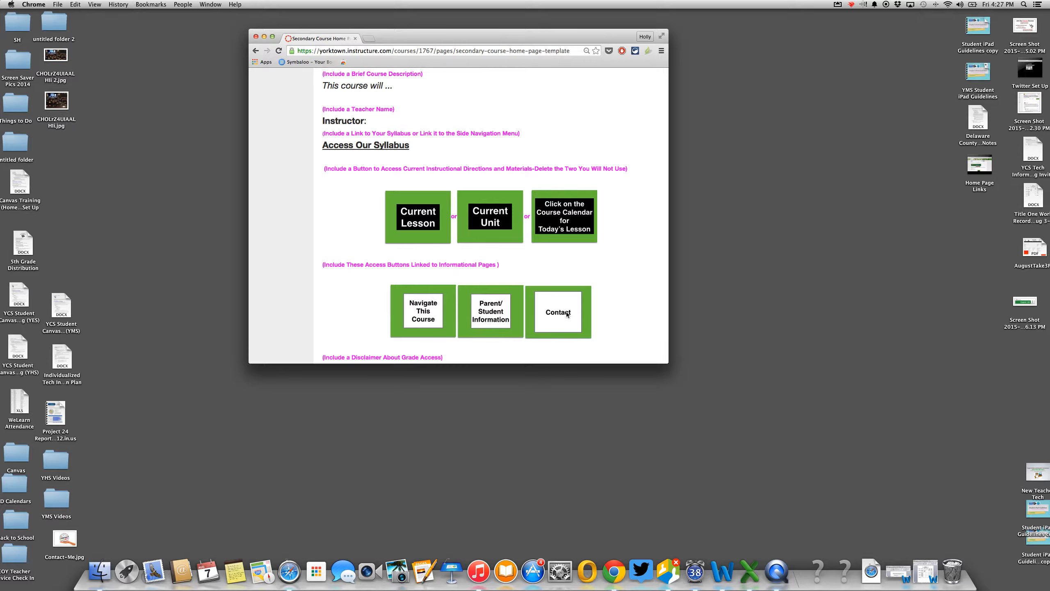
scroll(567, 314, down, 3)
scroll(567, 314, up, 10)
scroll(566, 311, up, 1)
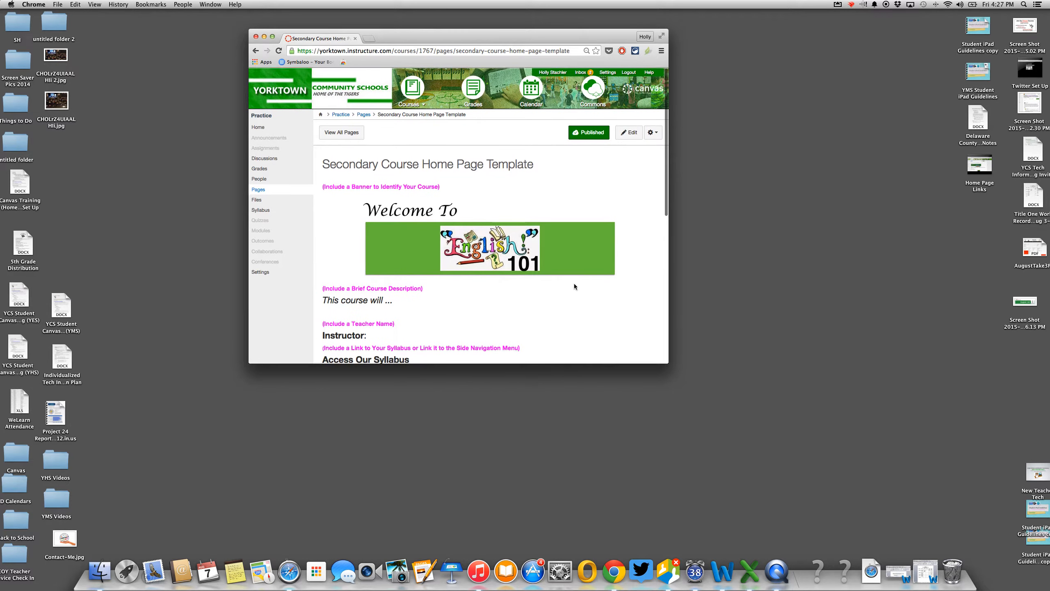
- Edit the template page and retitle it 'Home'
click(626, 133)
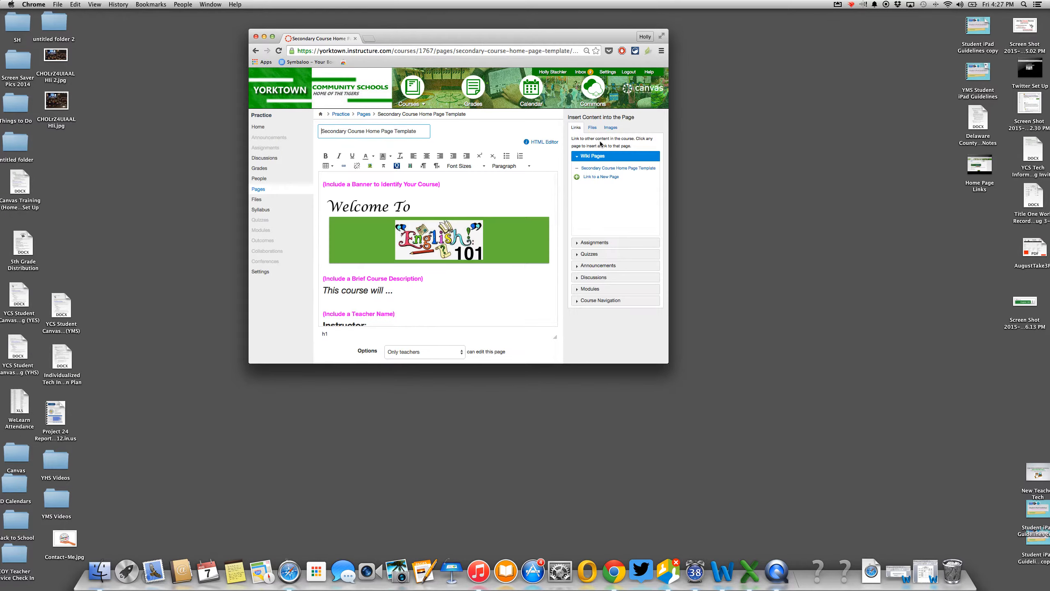
click(419, 132)
drag(419, 132, 296, 133)
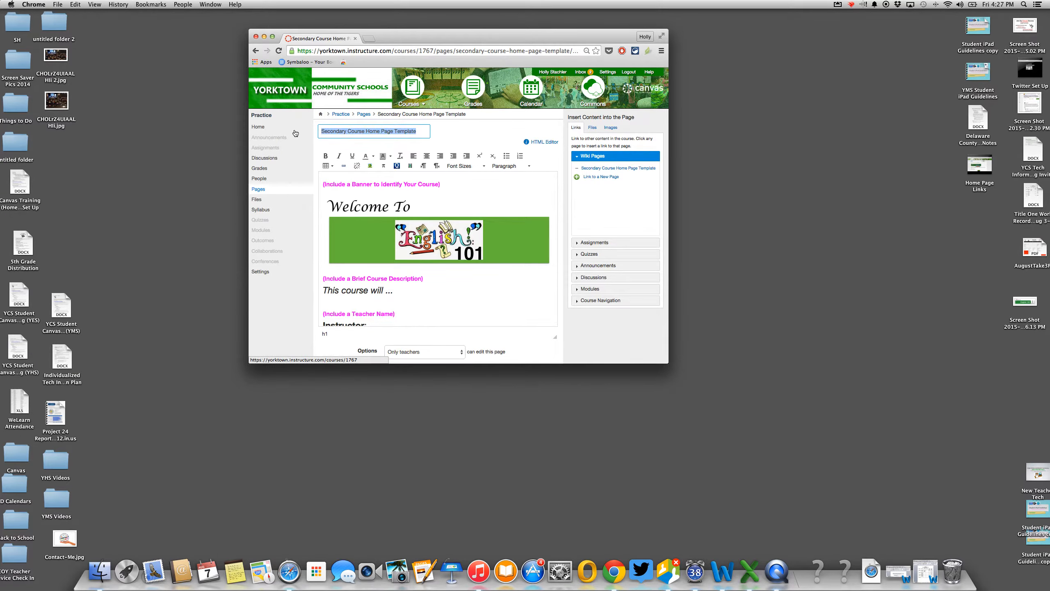
text(Ho,m)
key(BackSpace)
key(BackSpace)
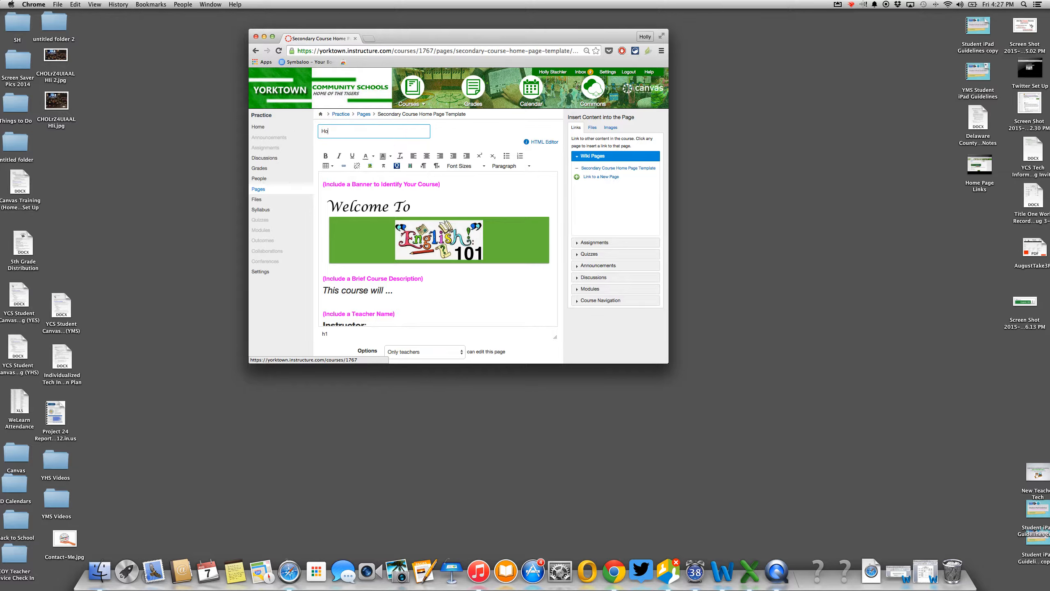
- Delete the pink banner prompt, the empty heading line, and the course description prompt
click(372, 184)
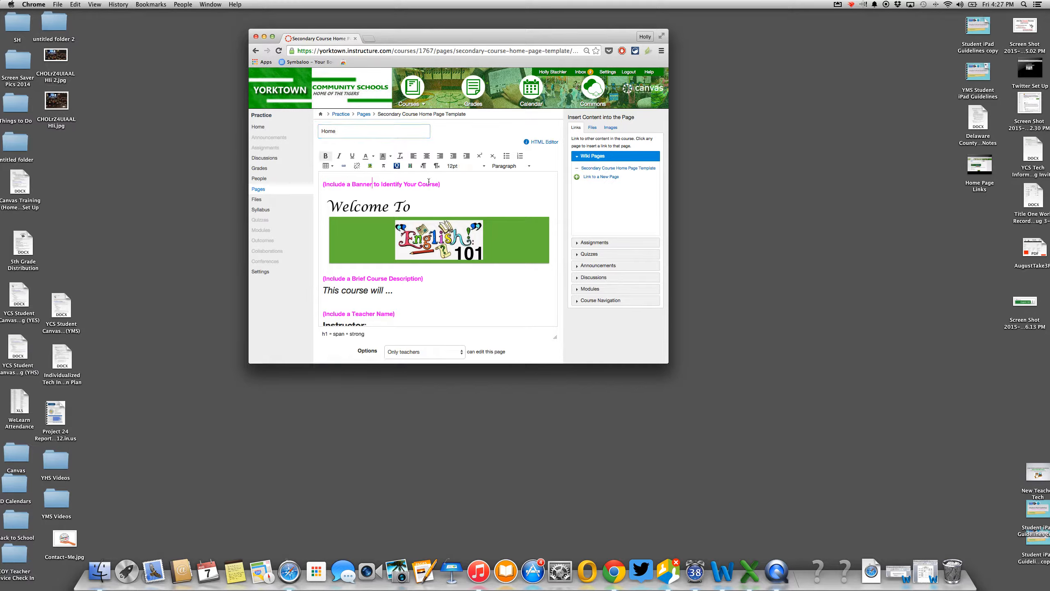
drag(446, 185, 312, 183)
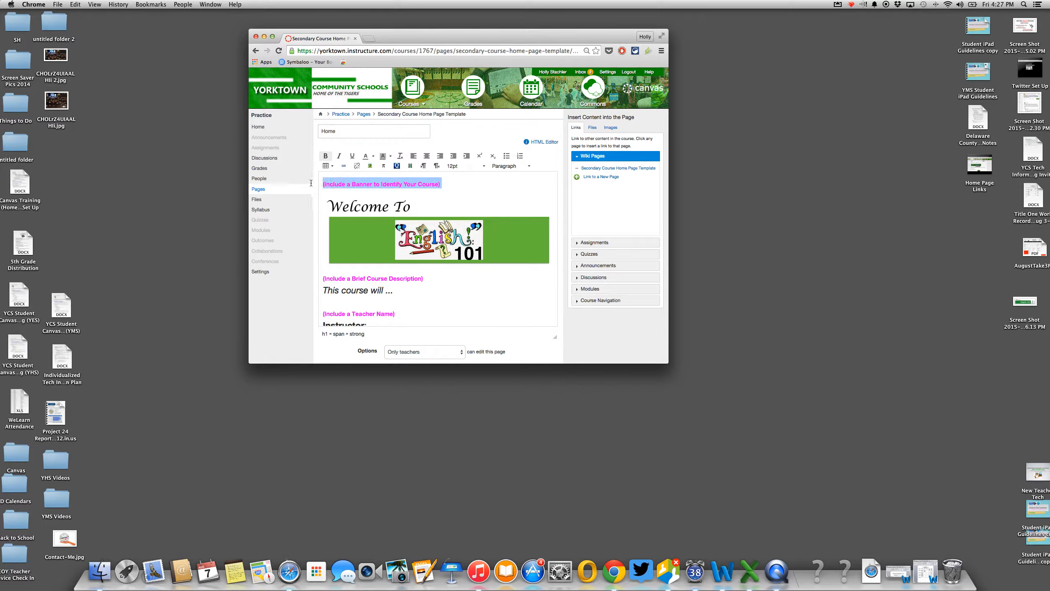
key(BackSpace)
key(Down)
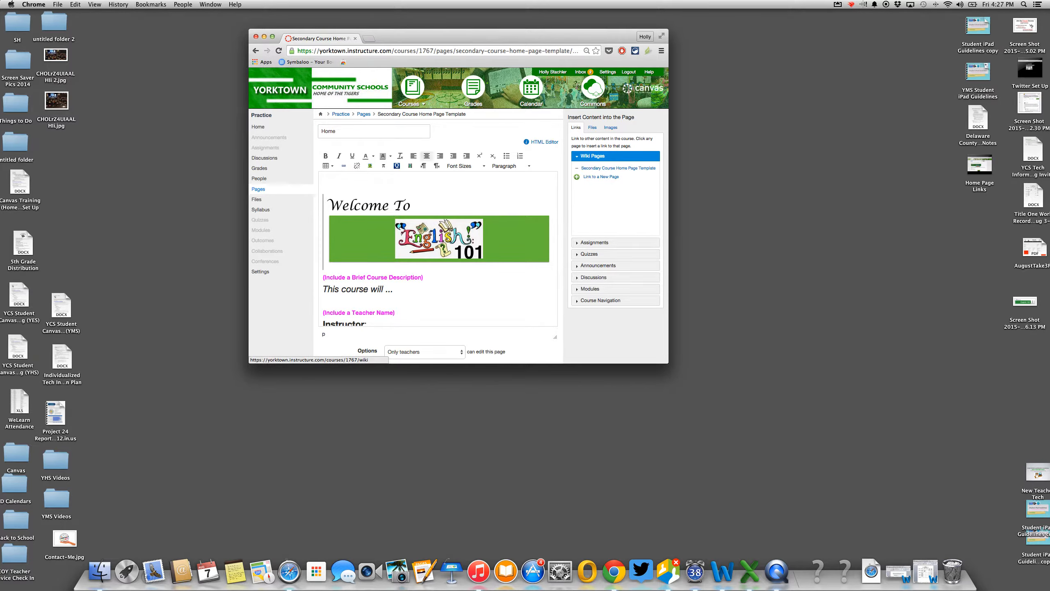
key(BackSpace)
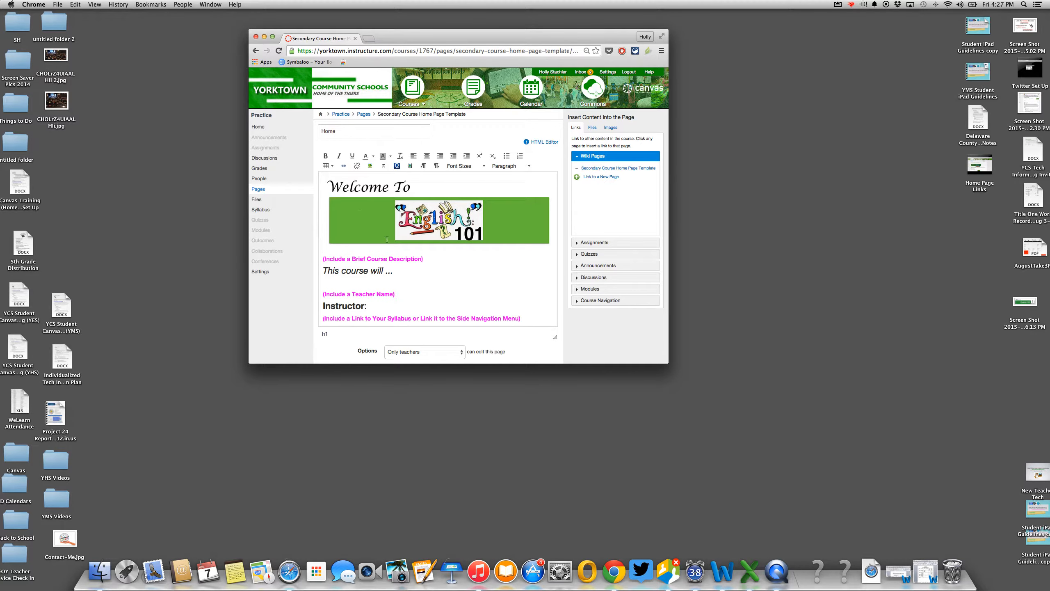
drag(436, 257, 323, 258)
key(BackSpace)
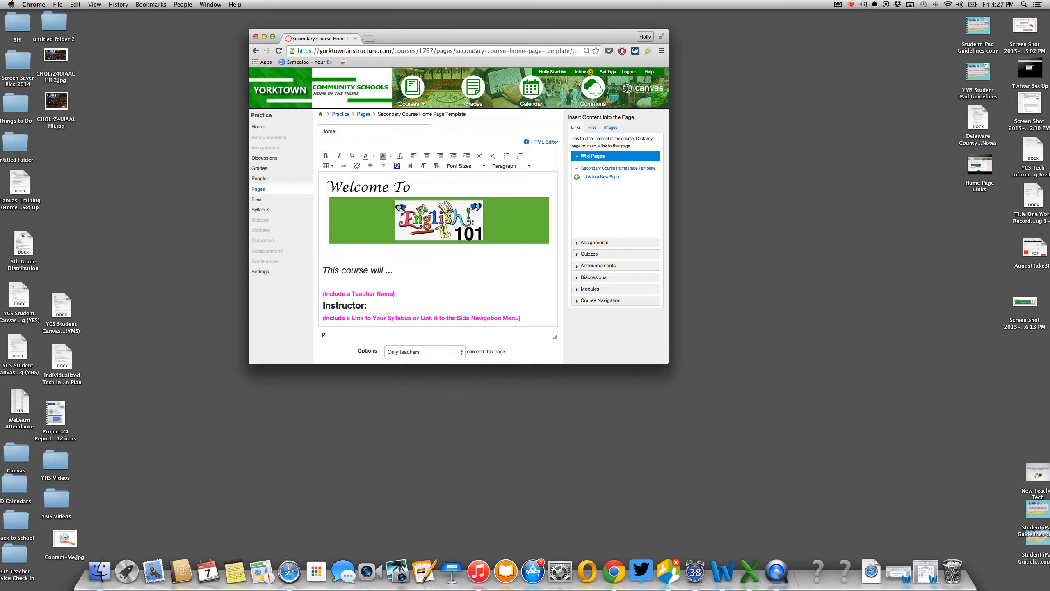
- Delete the teacher name and syllabus prompts, the Access Our Syllabus line, and blank lines
drag(400, 295, 303, 289)
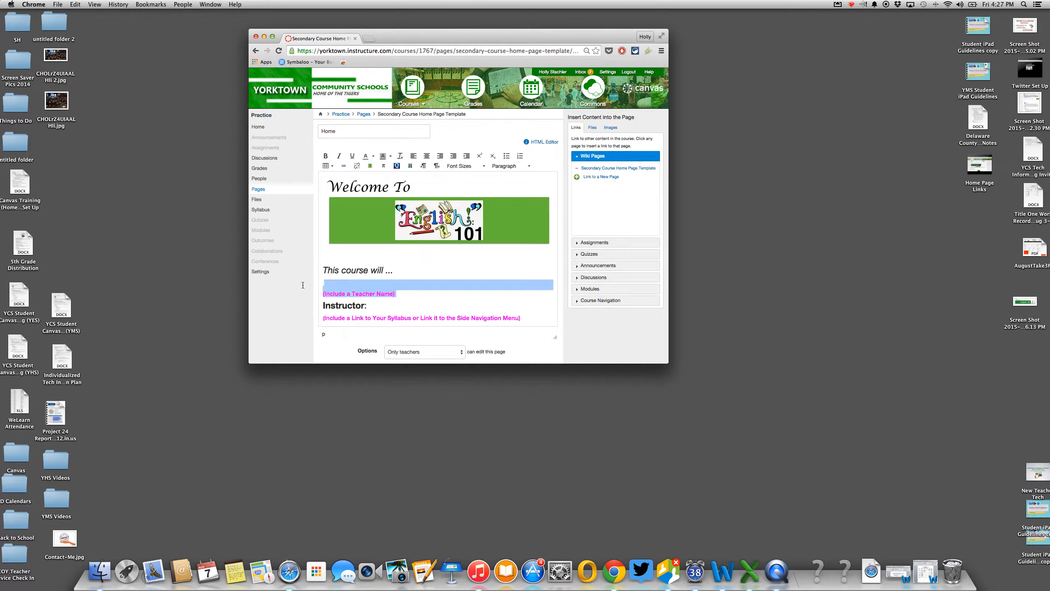
key(BackSpace)
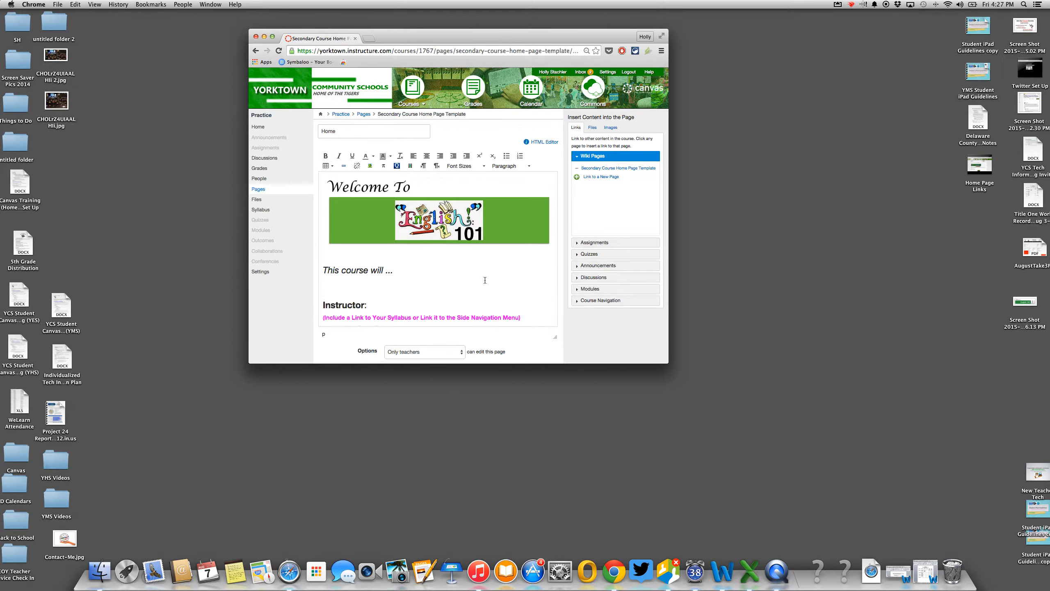
drag(525, 317, 319, 285)
key(BackSpace)
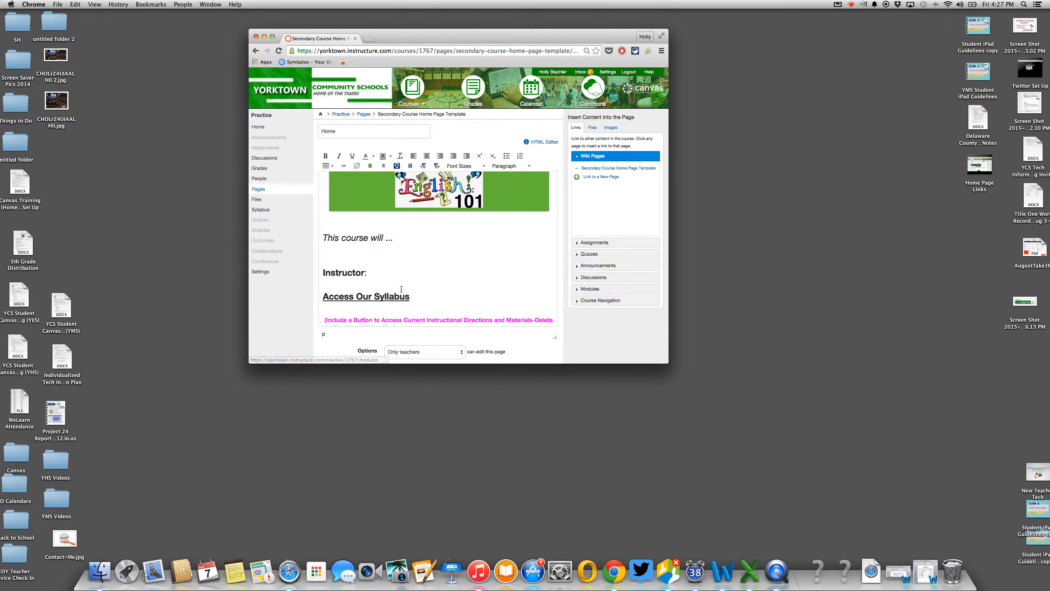
drag(411, 296, 322, 296)
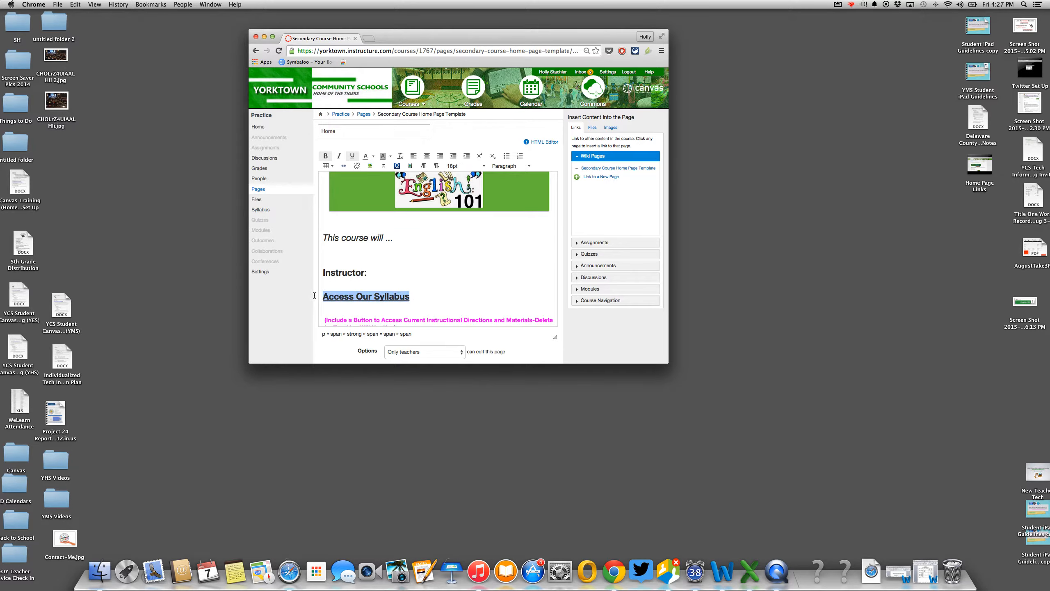
key(BackSpace)
key(BackSpace)
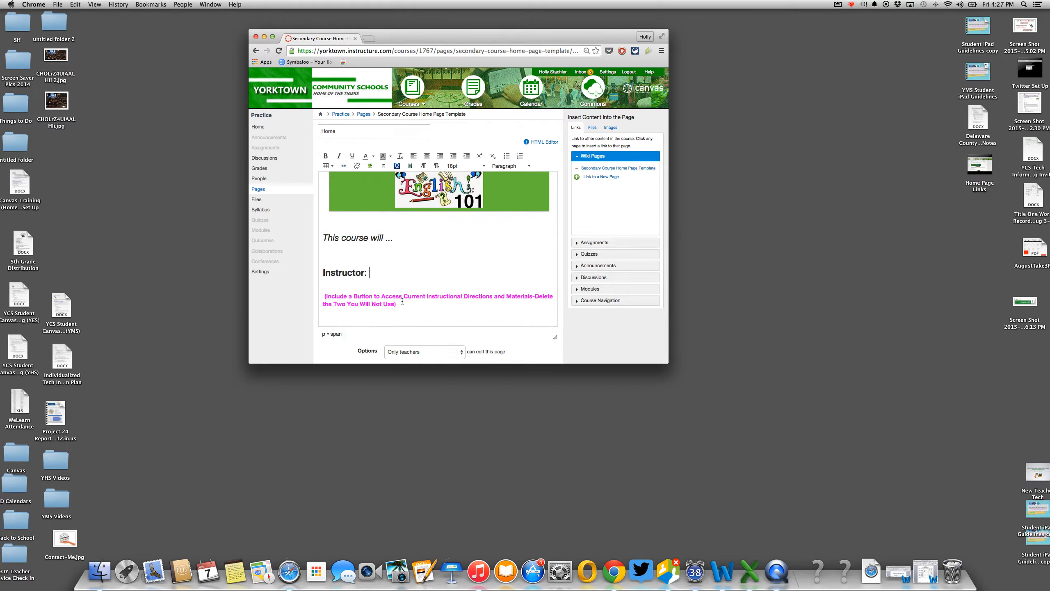
drag(391, 303, 323, 296)
key(BackSpace)
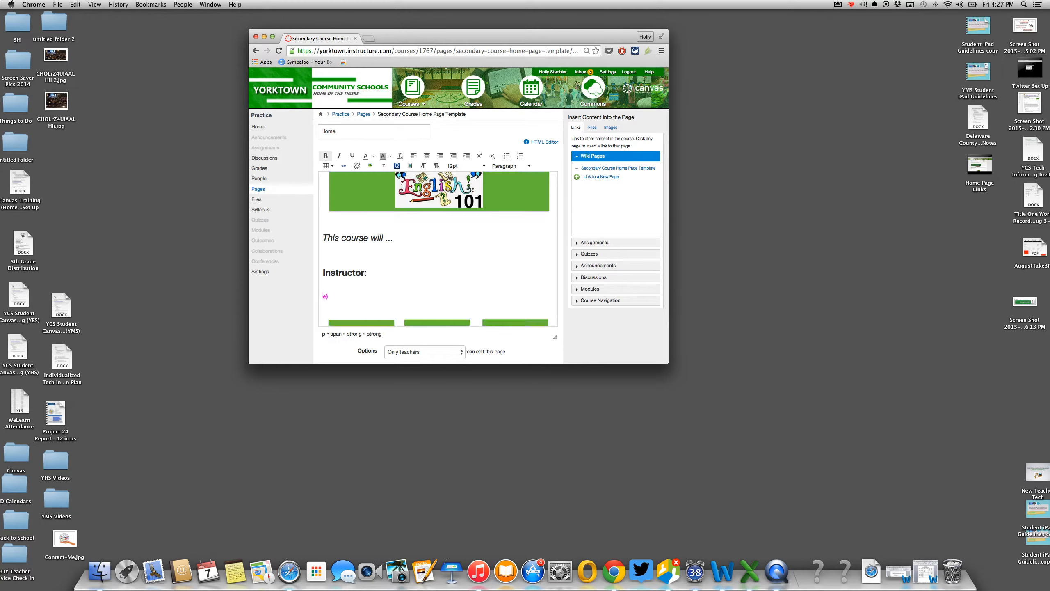
key(BackSpace)
key(BackSpace)
key(BackSpace)
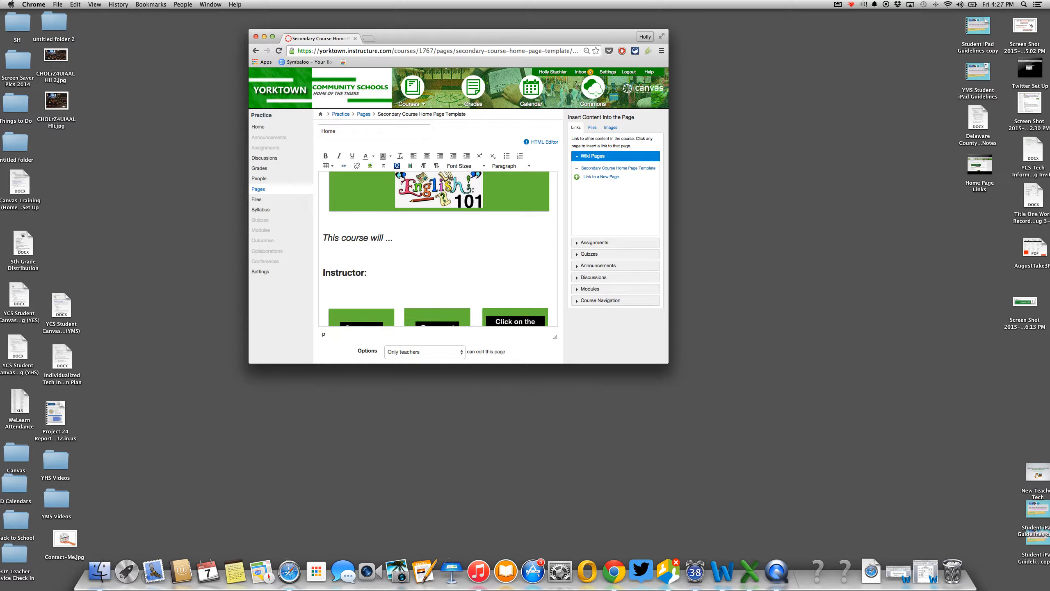
key(BackSpace)
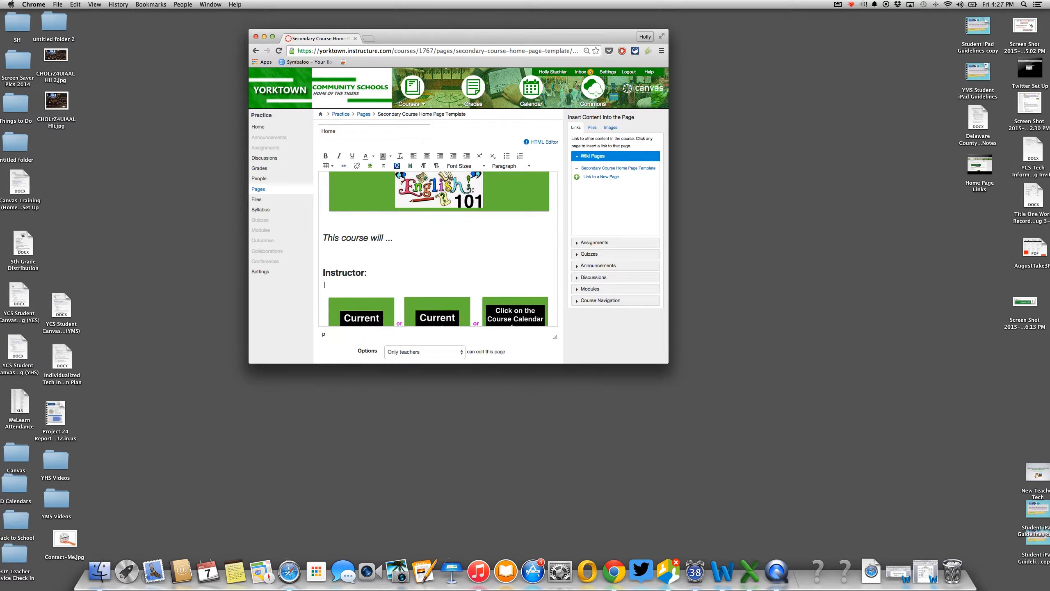
scroll(398, 294, up, 3)
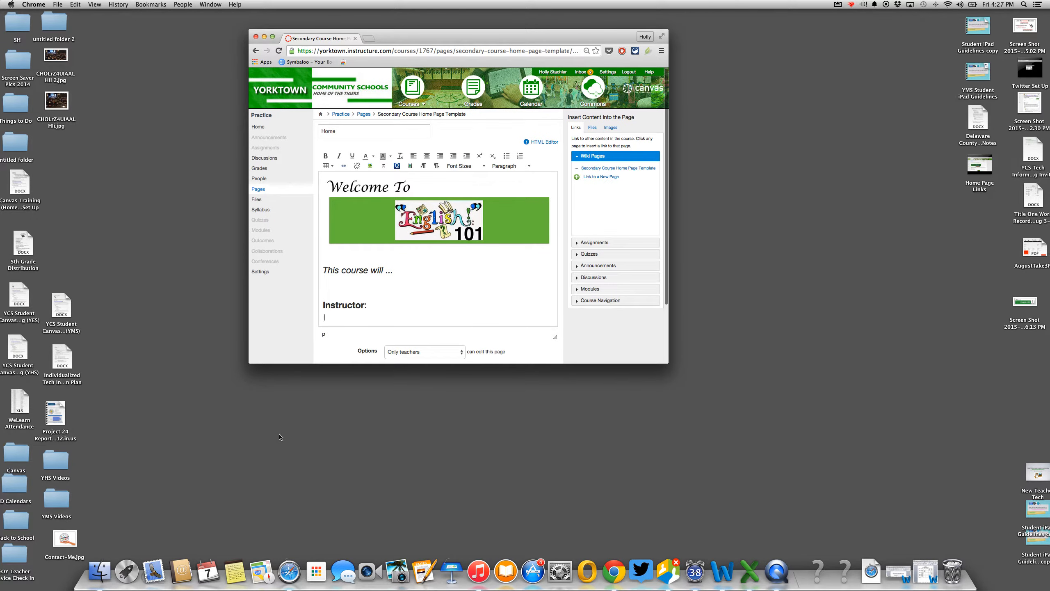
scroll(391, 262, down, 8)
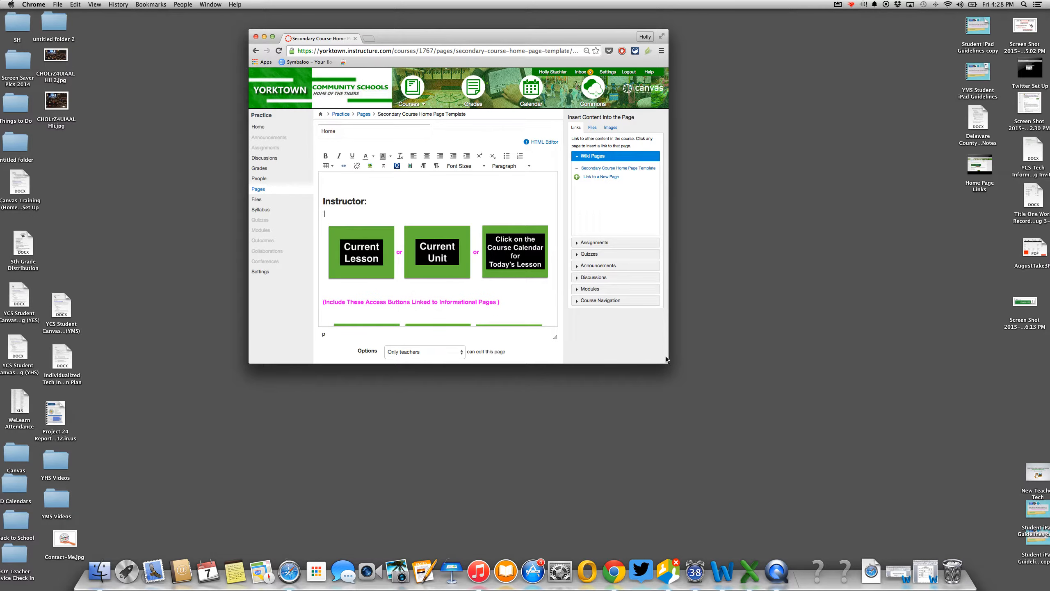
- Enlarge the window and remove the Current Unit and Current Lesson buttons, keeping the calendar button
drag(667, 359, 871, 442)
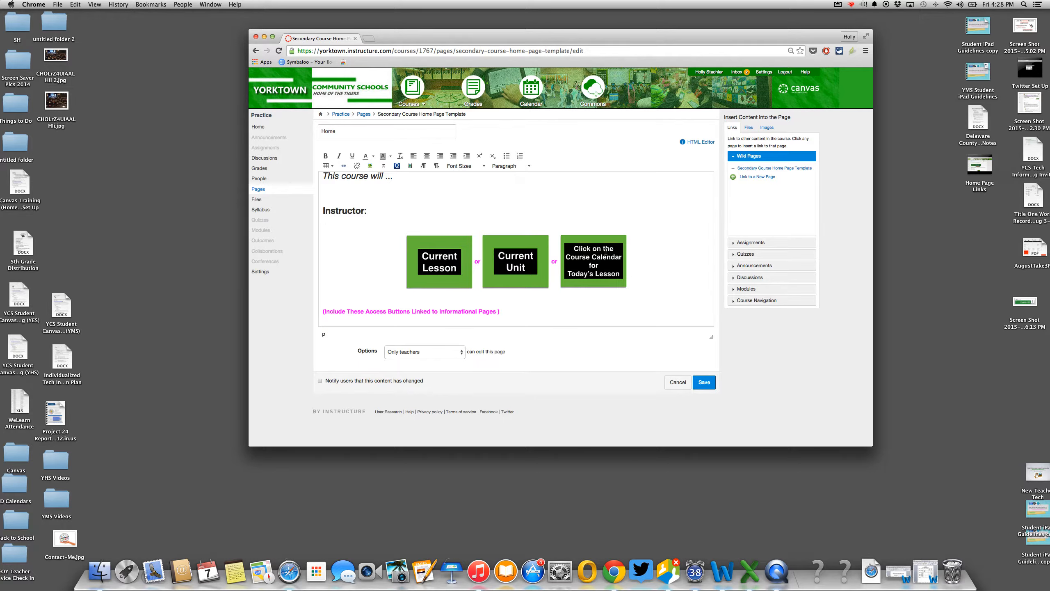
click(556, 257)
key(BackSpace)
key(BackSpace)
key(BackSpace)
key(BackSpace)
key(BackSpace)
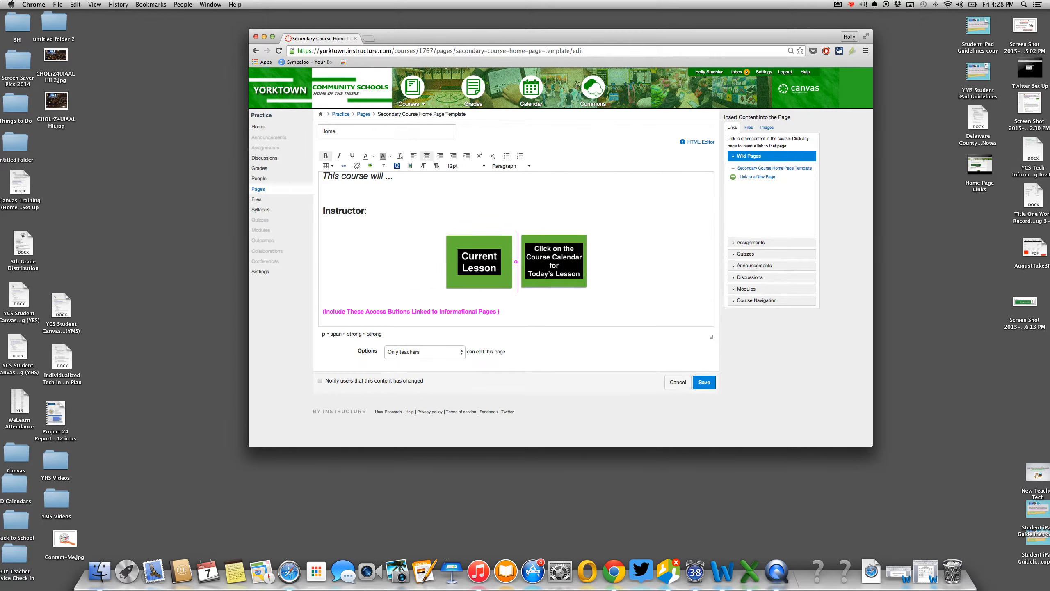
key(BackSpace)
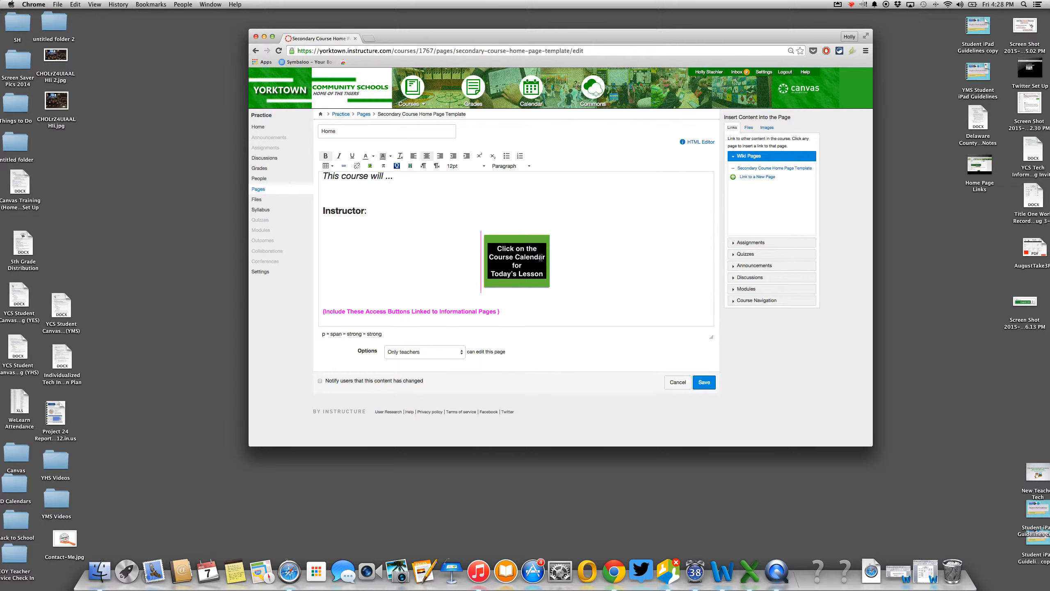
- Delete the pink access-buttons prompt and the grade disclaimer prompt
scroll(533, 257, down, 3)
click(518, 257)
drag(519, 257, 315, 258)
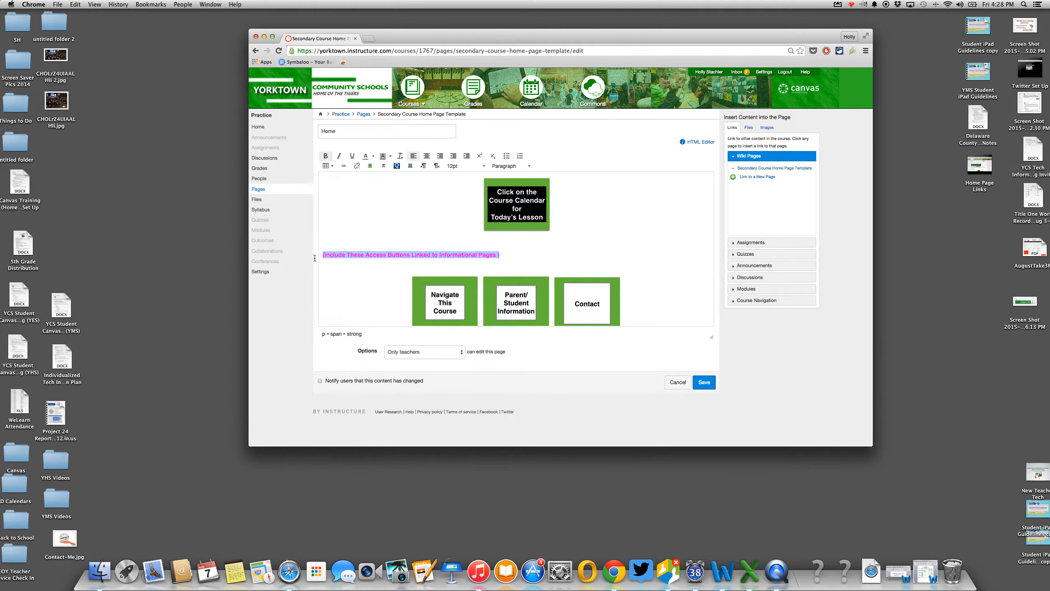
key(BackSpace)
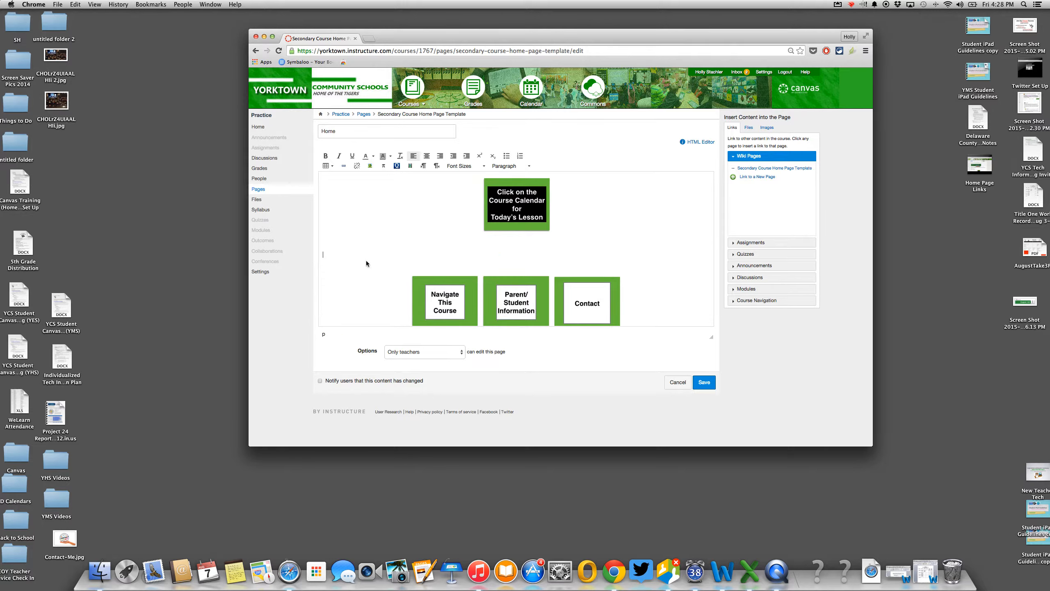
scroll(364, 263, down, 3)
drag(449, 296, 277, 298)
key(BackSpace)
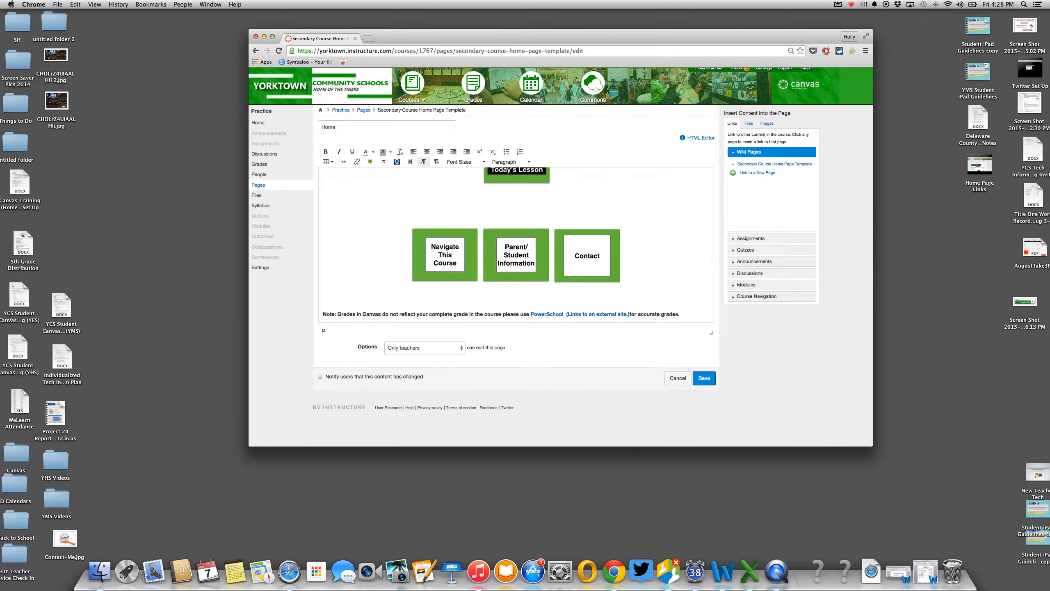
scroll(389, 228, up, 5)
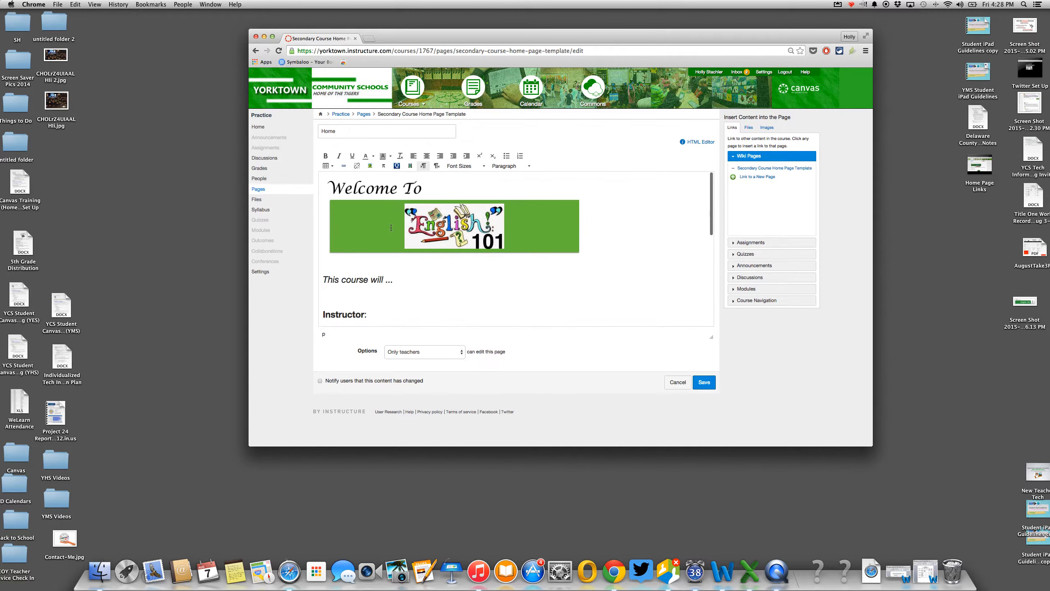
click(448, 208)
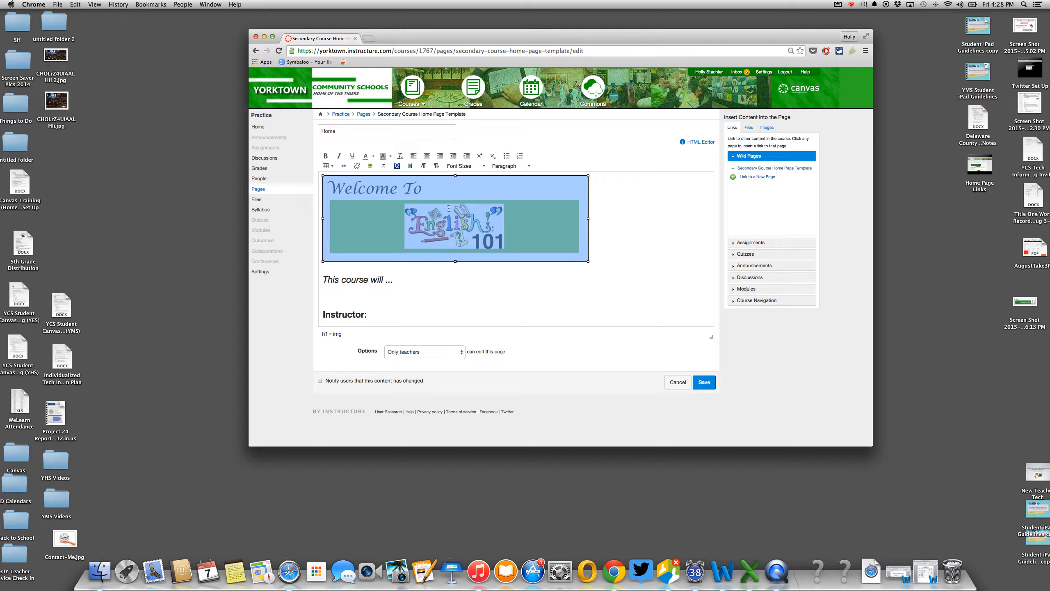
- Replace the banner image with a centred 36pt green heading 'Welcome to Algebra 1' plus a new line
key(BackSpace)
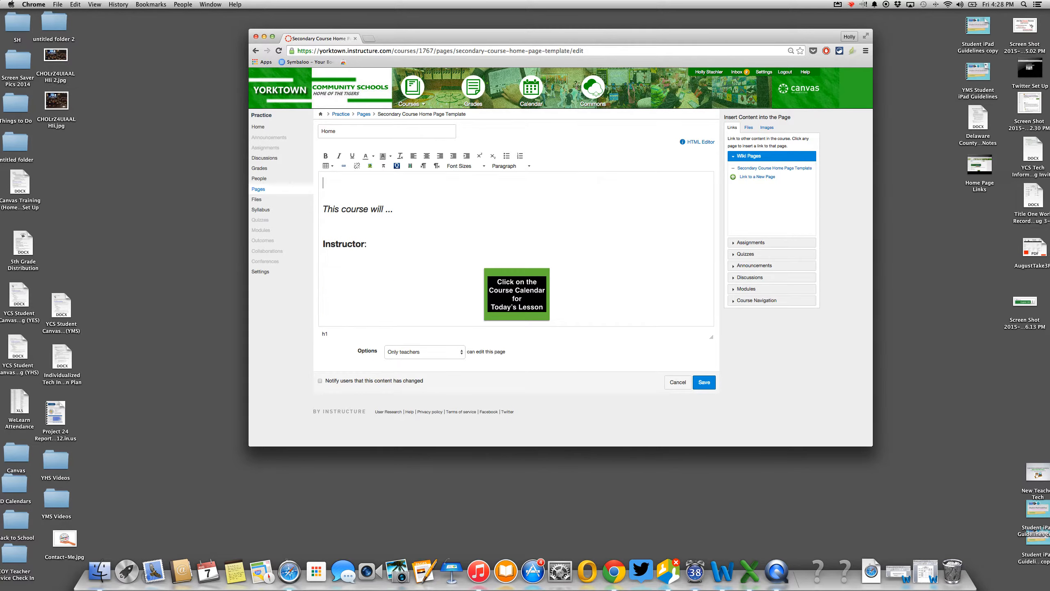
click(424, 156)
click(482, 167)
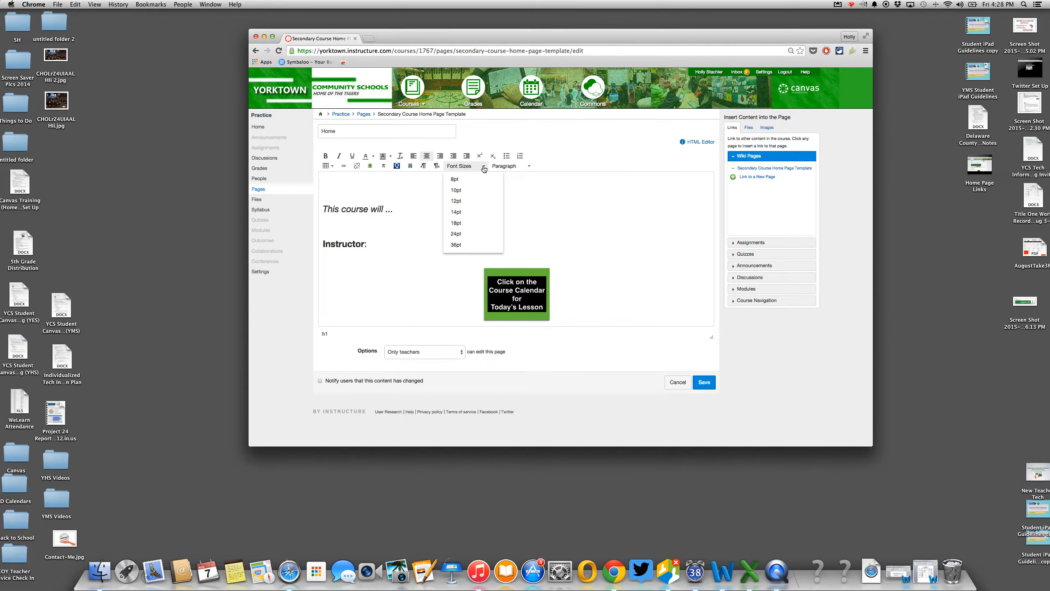
click(456, 244)
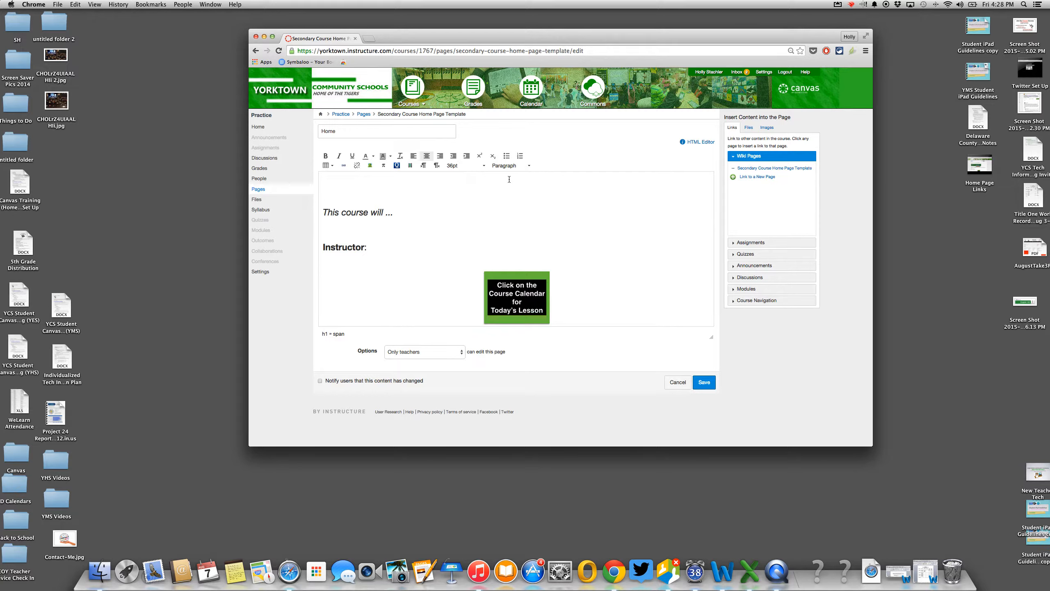
click(373, 157)
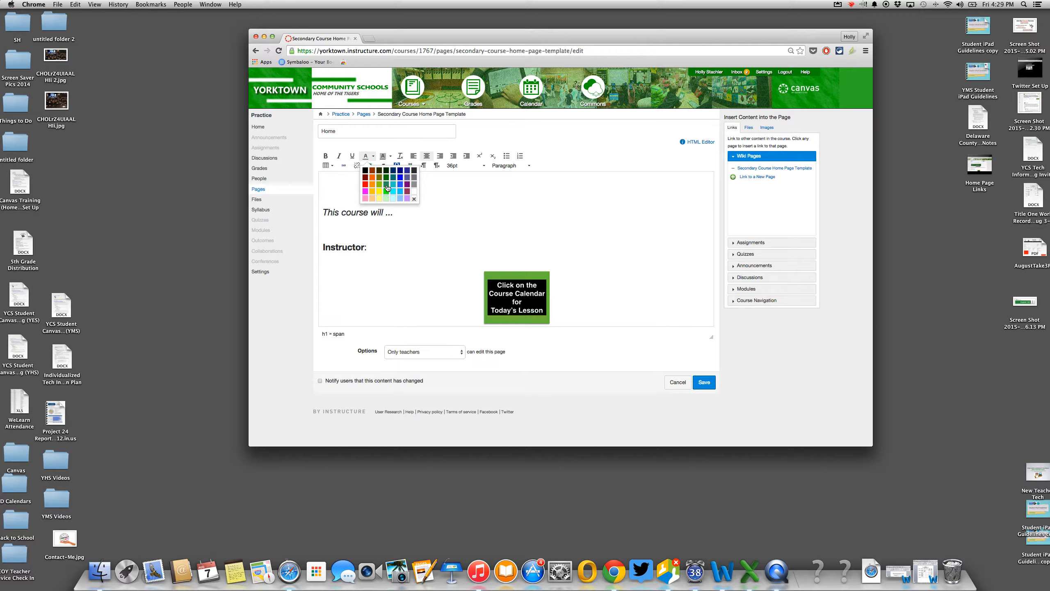
click(400, 189)
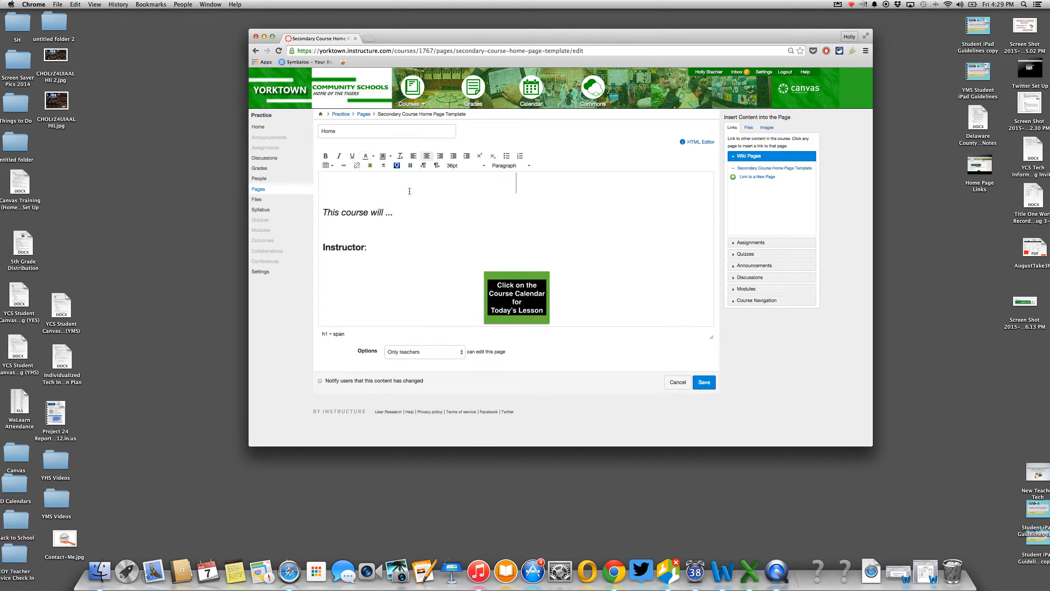
text(Welcome to Algebra )
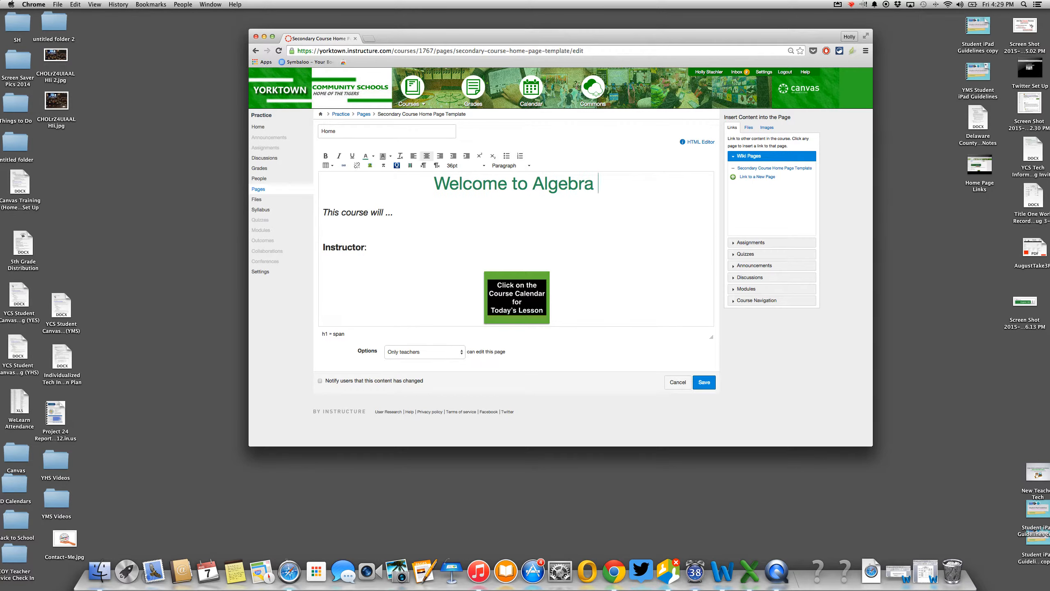
text(1)
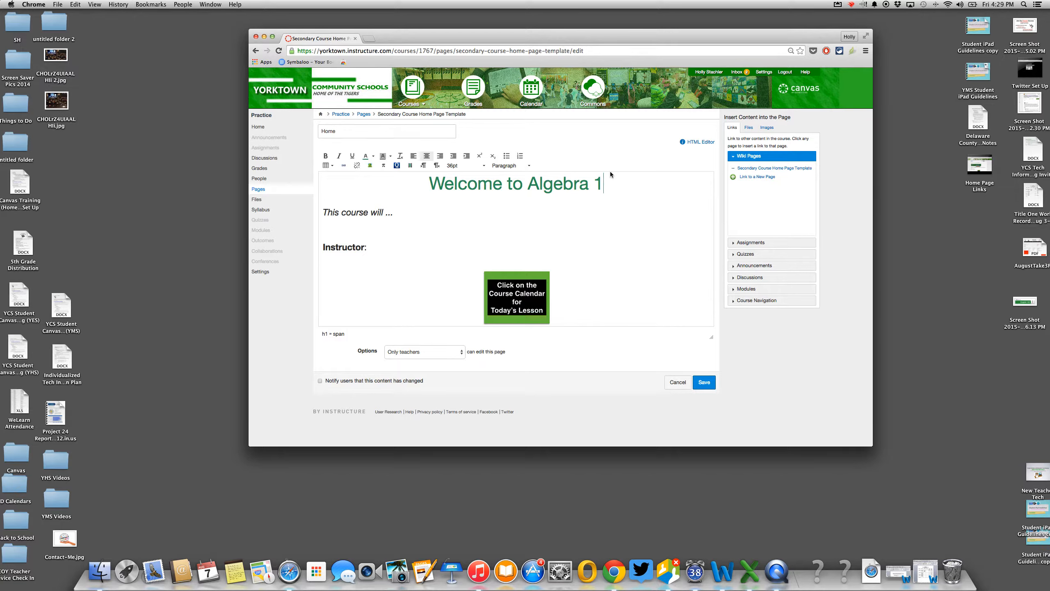
key(Return)
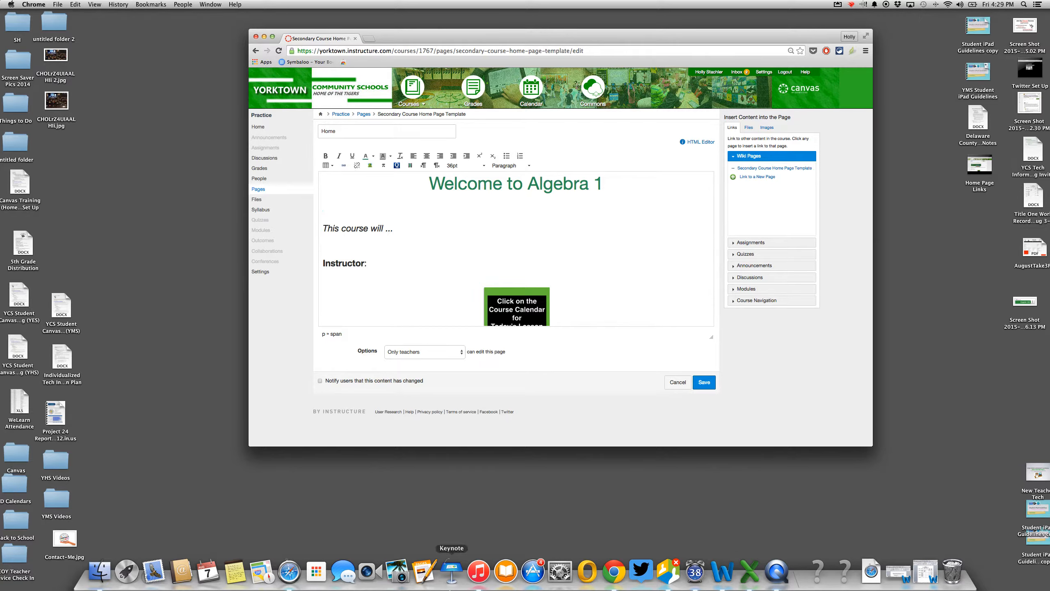
- Create a new Keynote presentation using the White theme
click(456, 573)
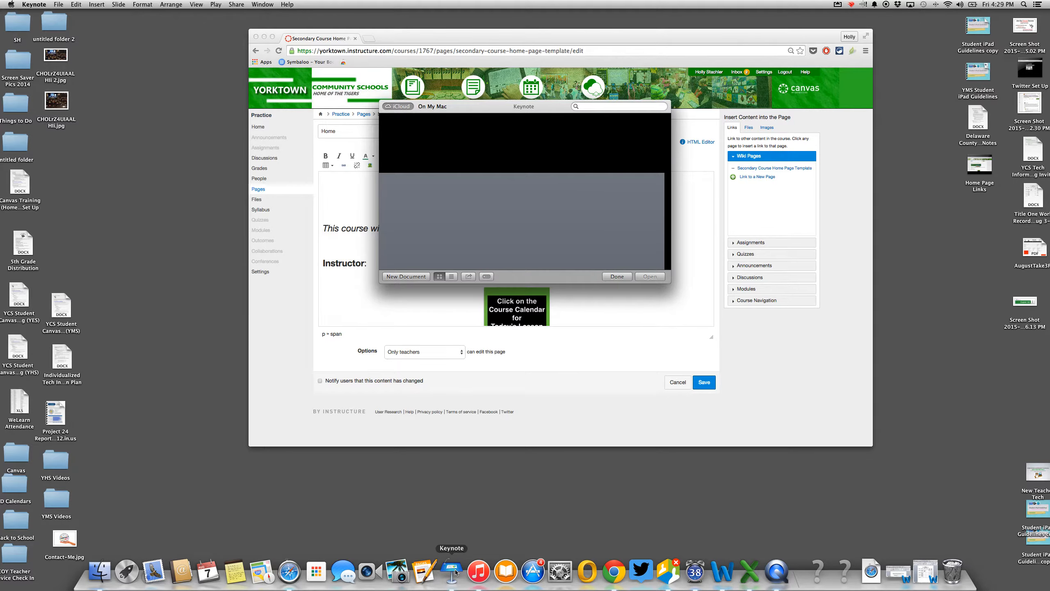
click(399, 277)
click(477, 222)
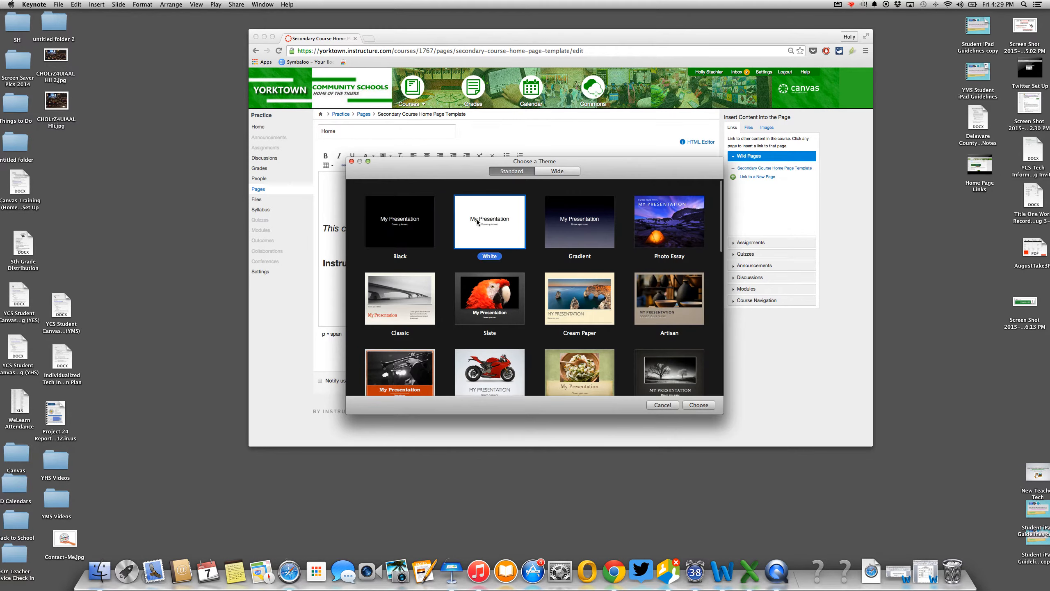
click(698, 404)
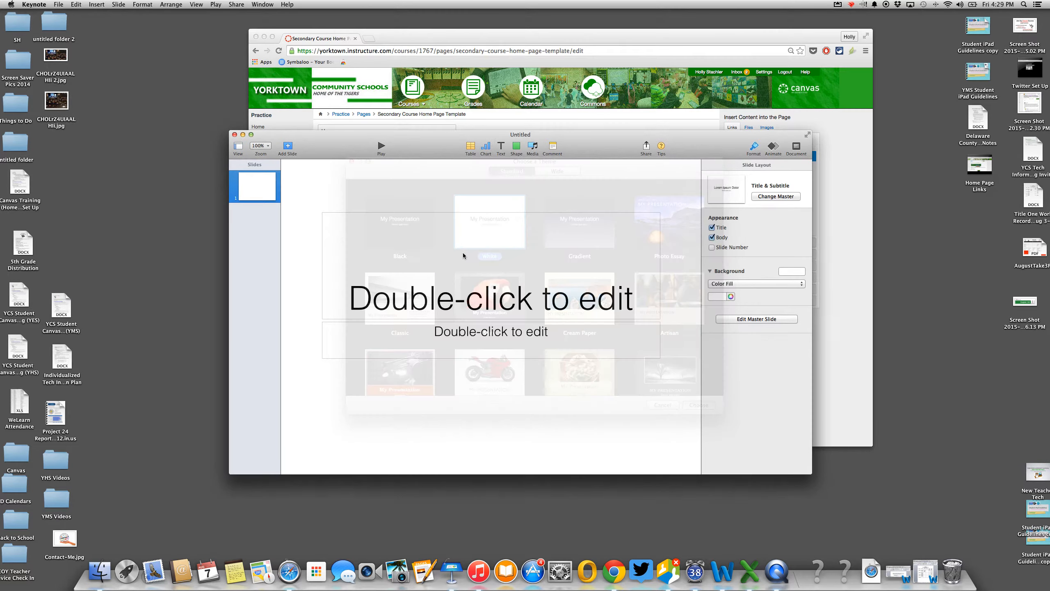
- Delete the title and subtitle placeholders from the first slide
click(497, 264)
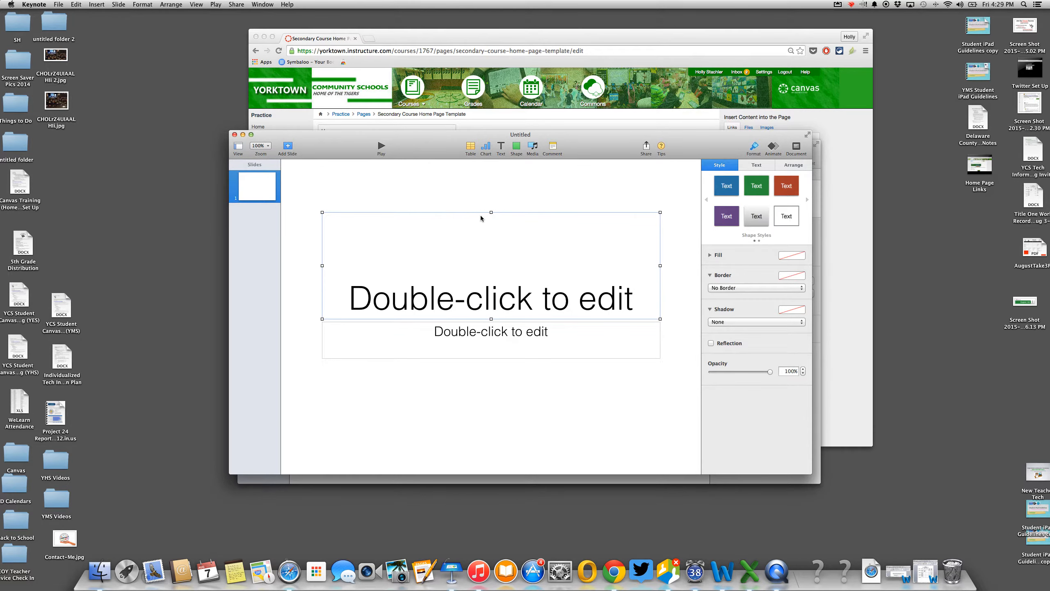
key(Delete)
click(494, 329)
key(Delete)
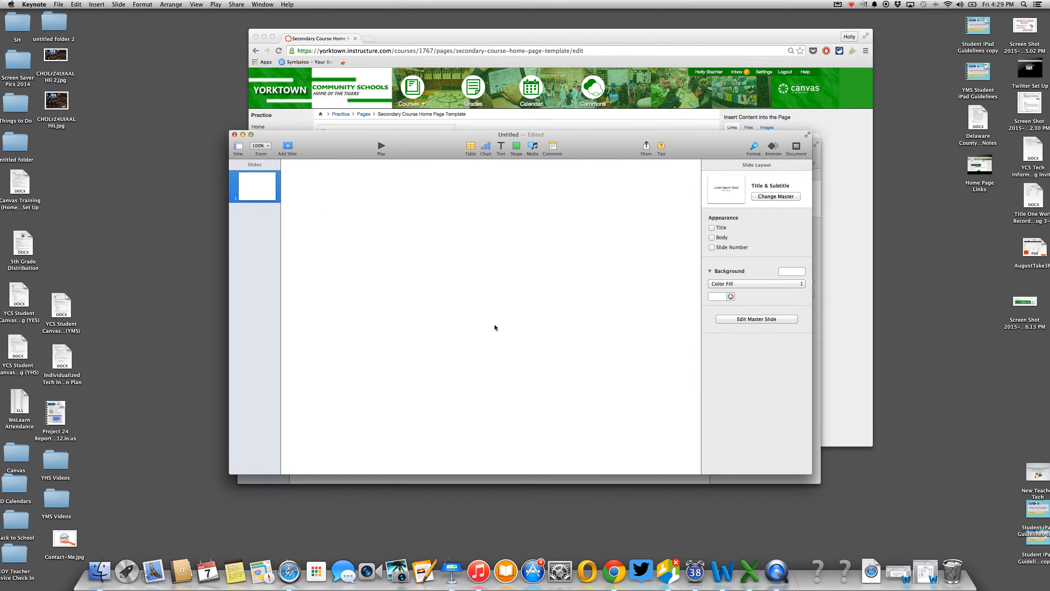
click(518, 147)
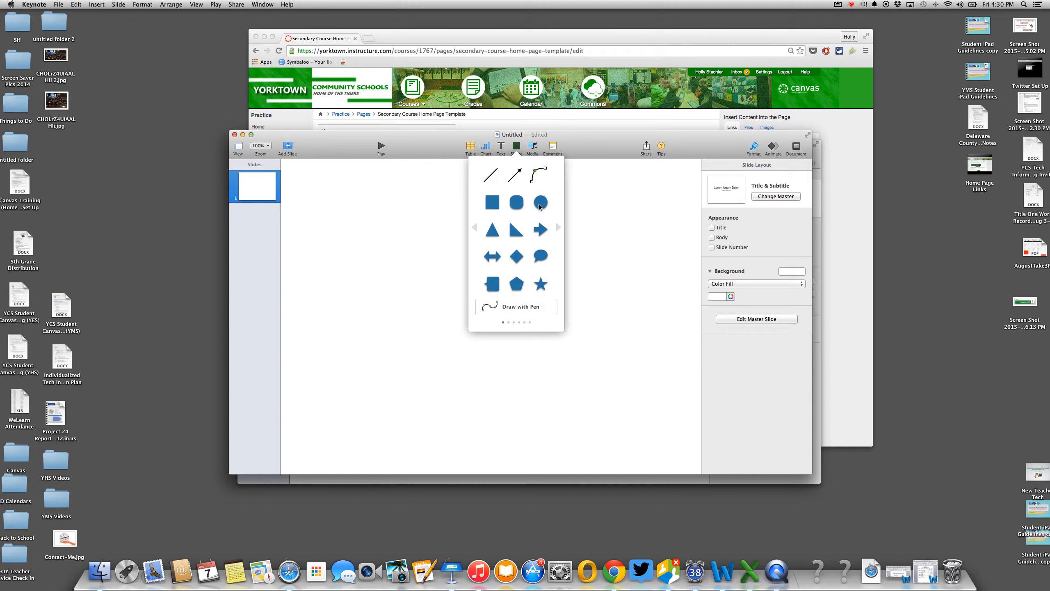
- Add a square and stretch it into a wide, taller rectangle filled green
click(493, 206)
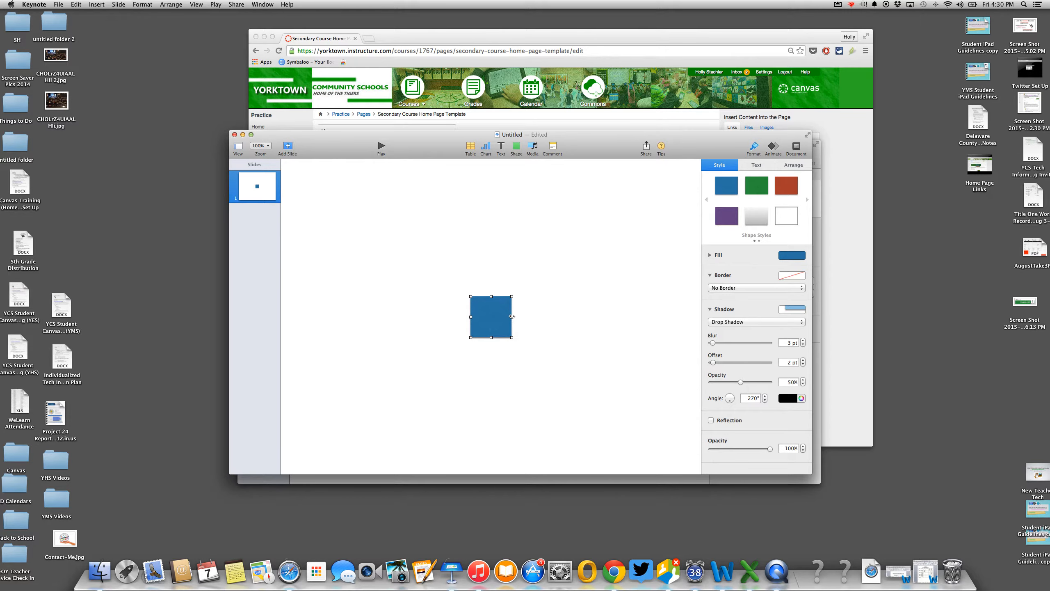
drag(511, 316, 670, 316)
drag(470, 316, 345, 316)
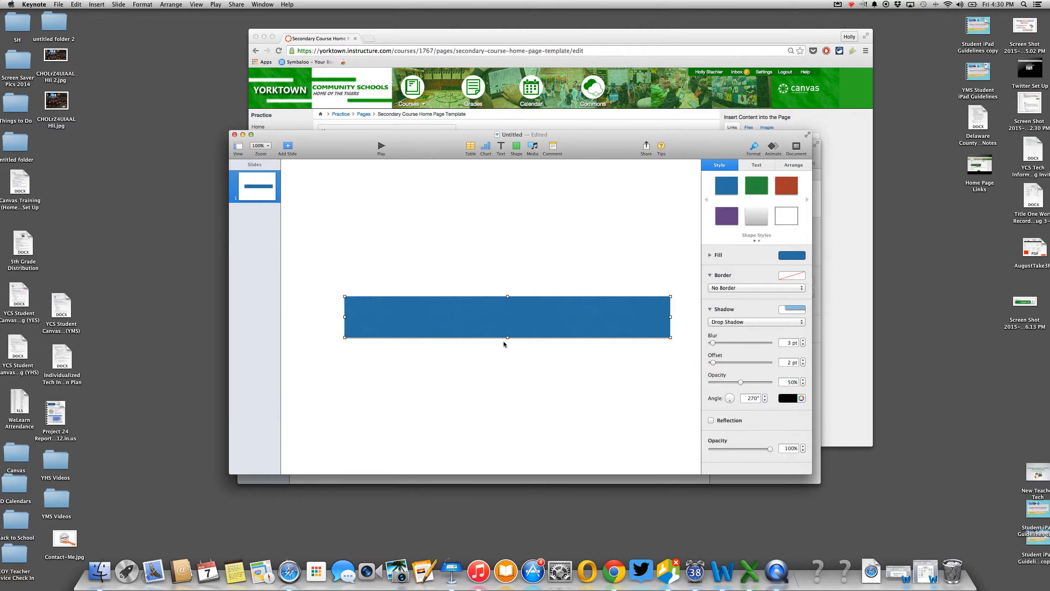
drag(508, 337, 509, 364)
click(787, 255)
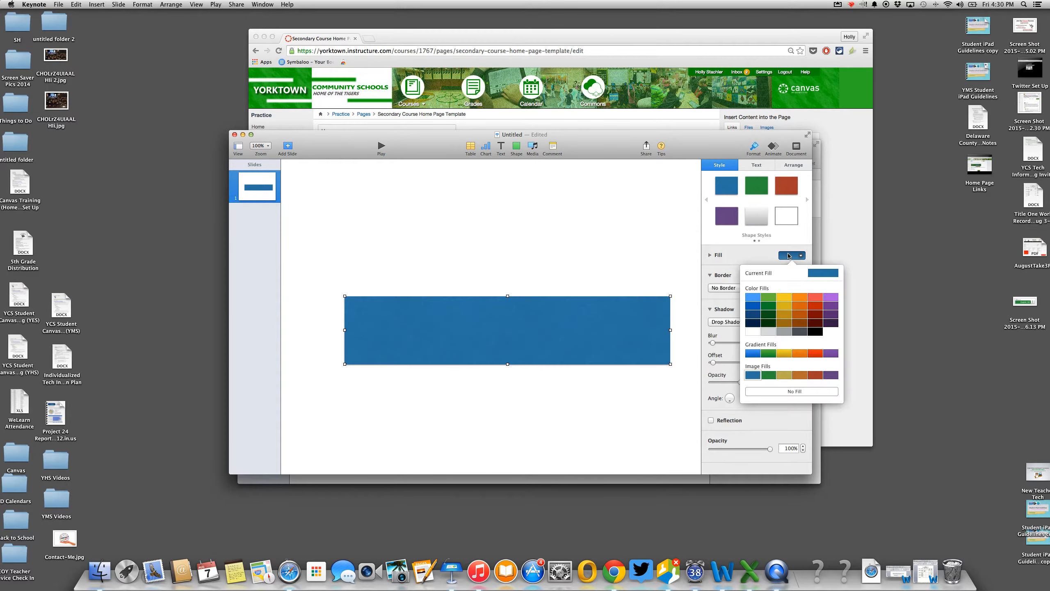
click(771, 299)
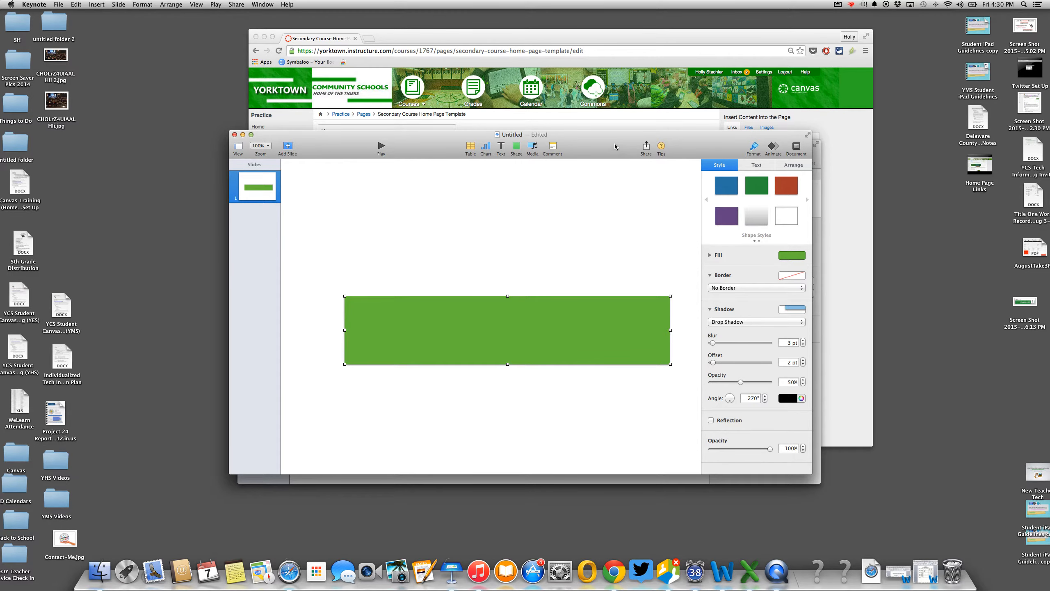
- Close the extra Untitled 2 presentation and deselect the green rectangle
drag(615, 149, 497, 309)
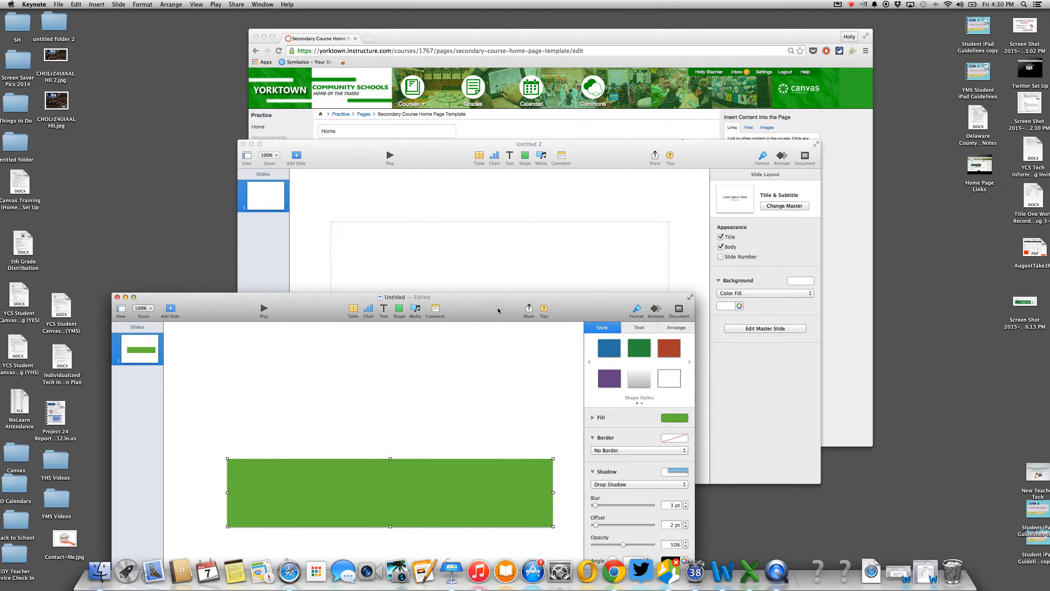
click(348, 162)
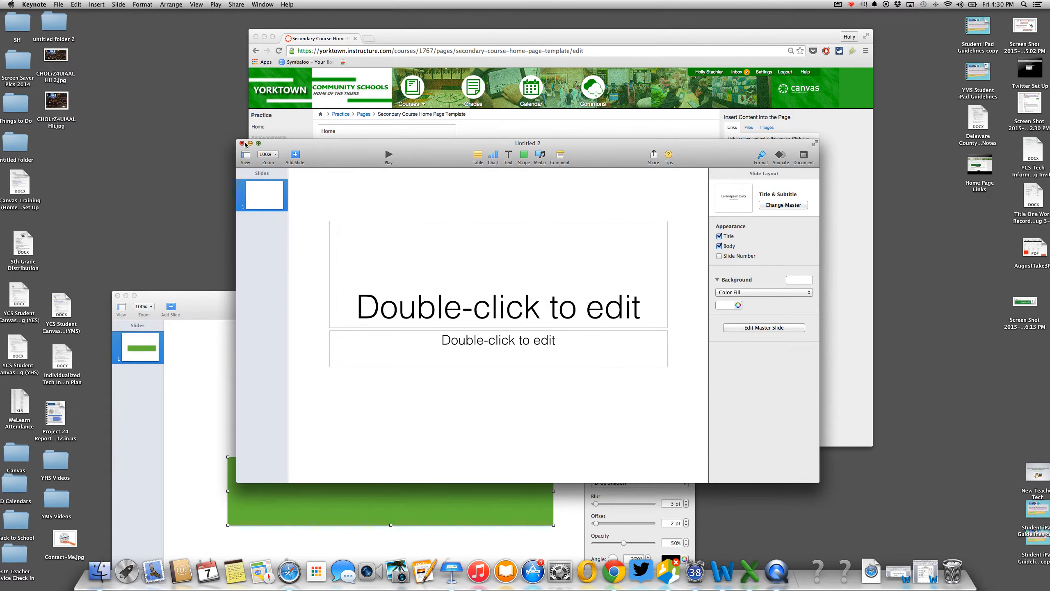
click(243, 144)
drag(501, 308, 581, 180)
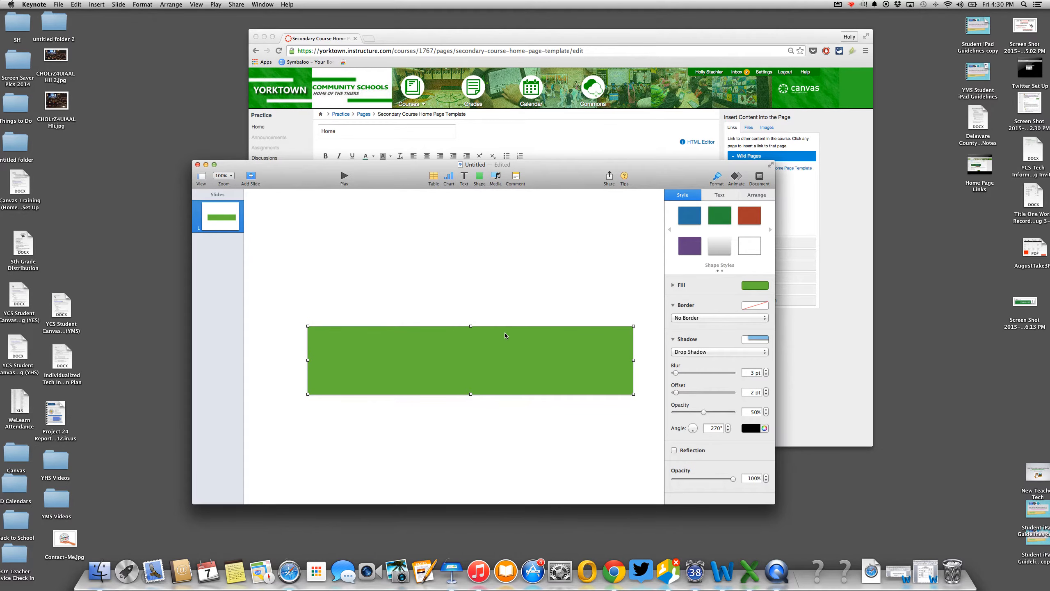
click(504, 306)
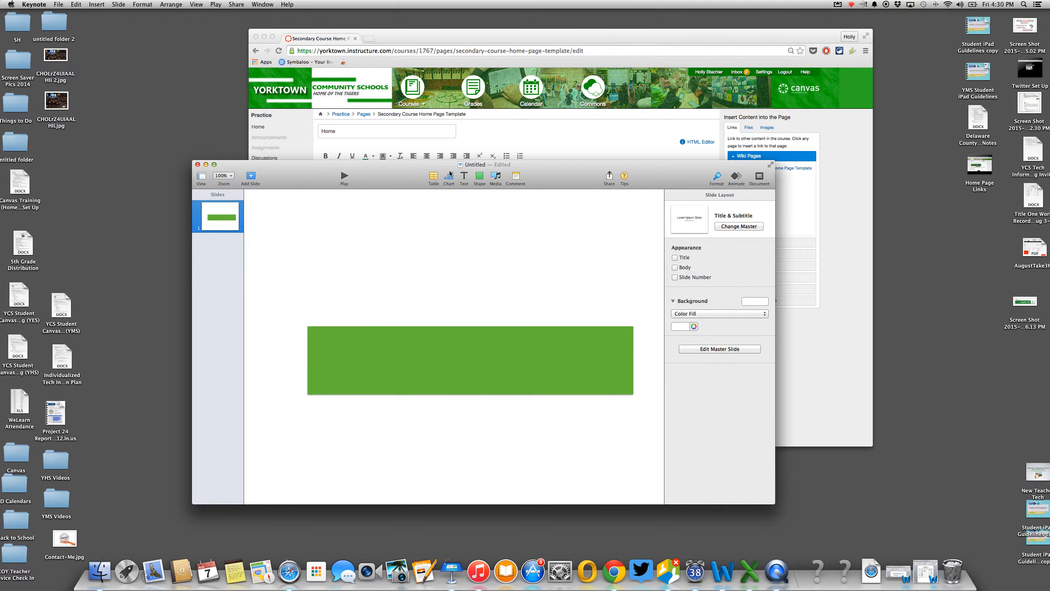
- Add a text box on the green banner set to 52 pt Harrington
click(463, 180)
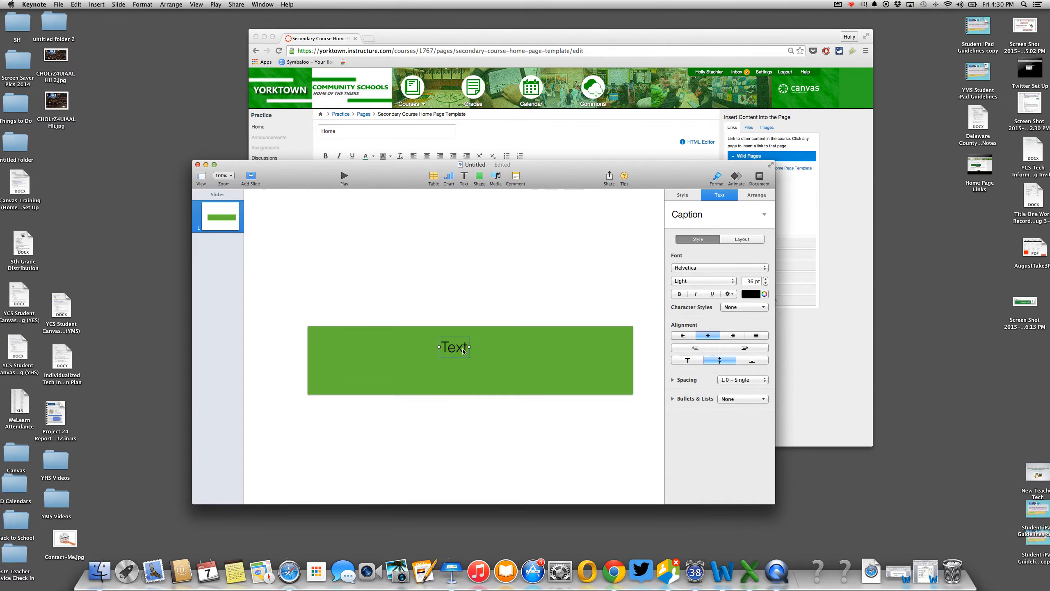
click(464, 352)
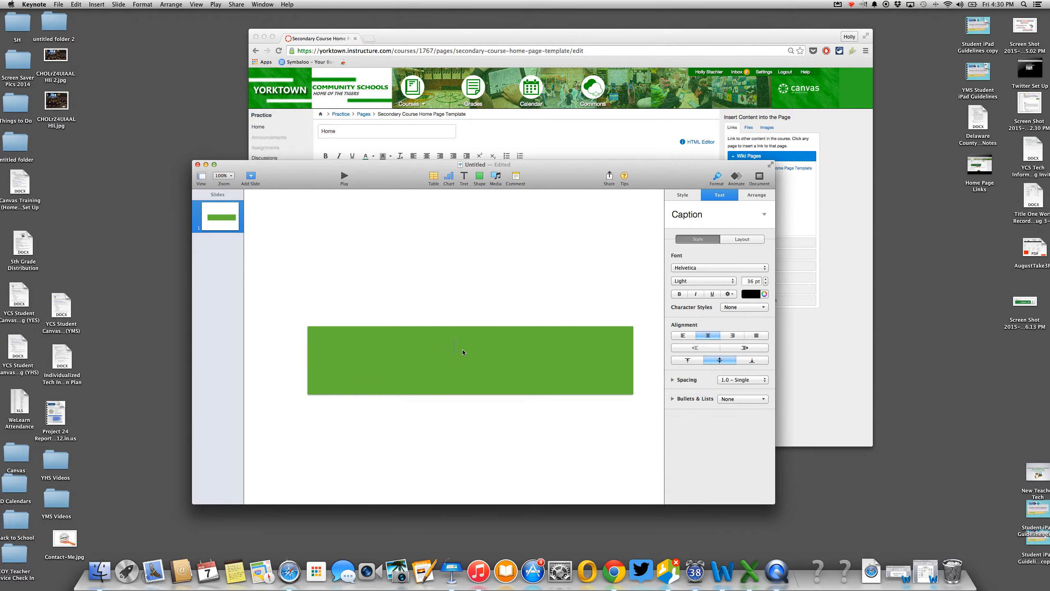
click(766, 279)
click(766, 279)
click(718, 268)
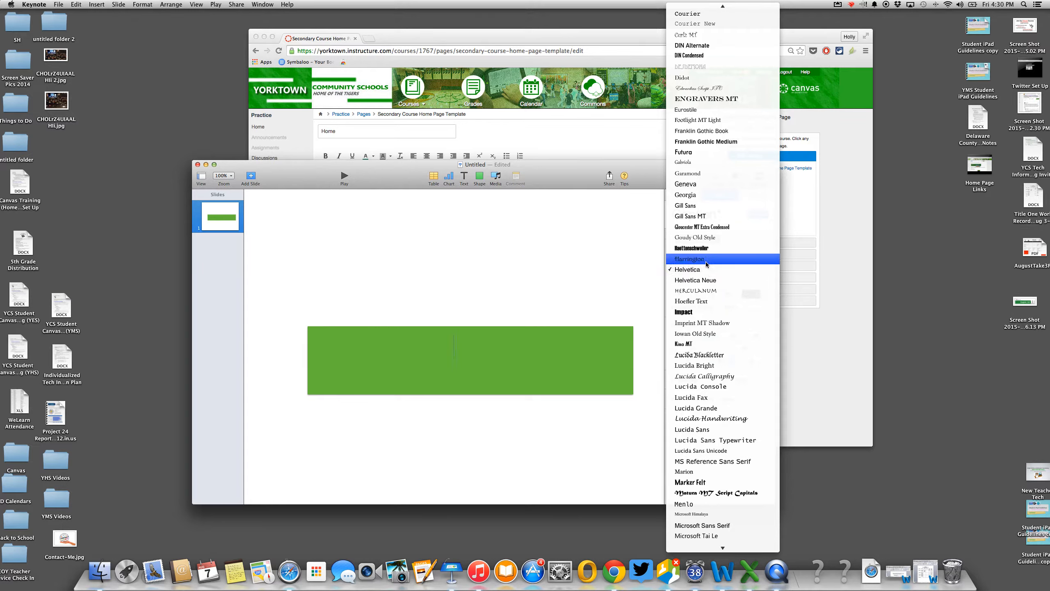
click(706, 259)
- Type the title 'Welcome to Algebra 1' and shift it left on the banner
text(We;cp,)
key(BackSpace)
key(BackSpace)
key(BackSpace)
key(BackSpace)
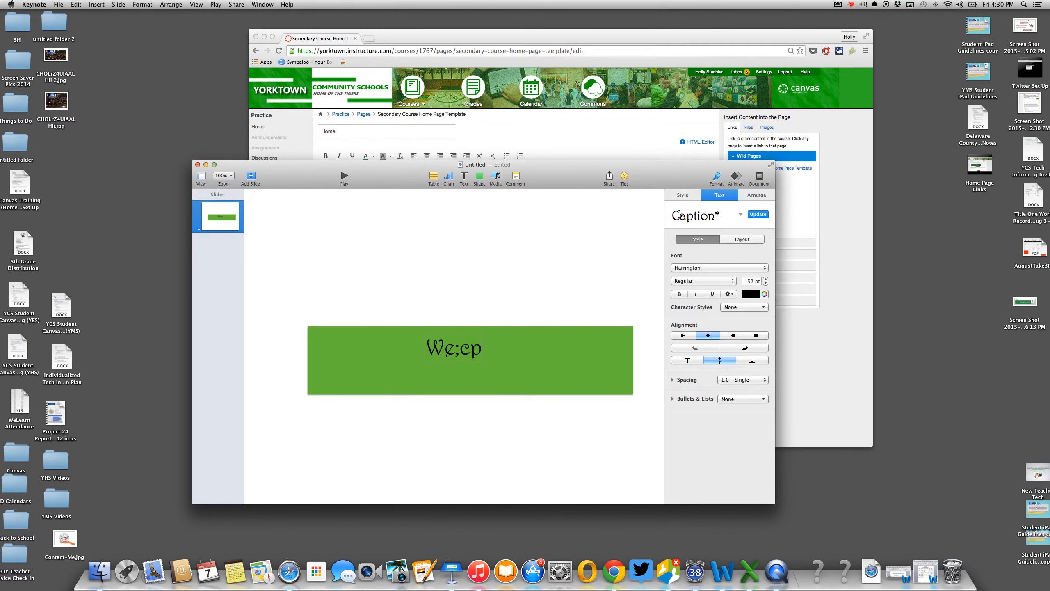
text(lcome to )
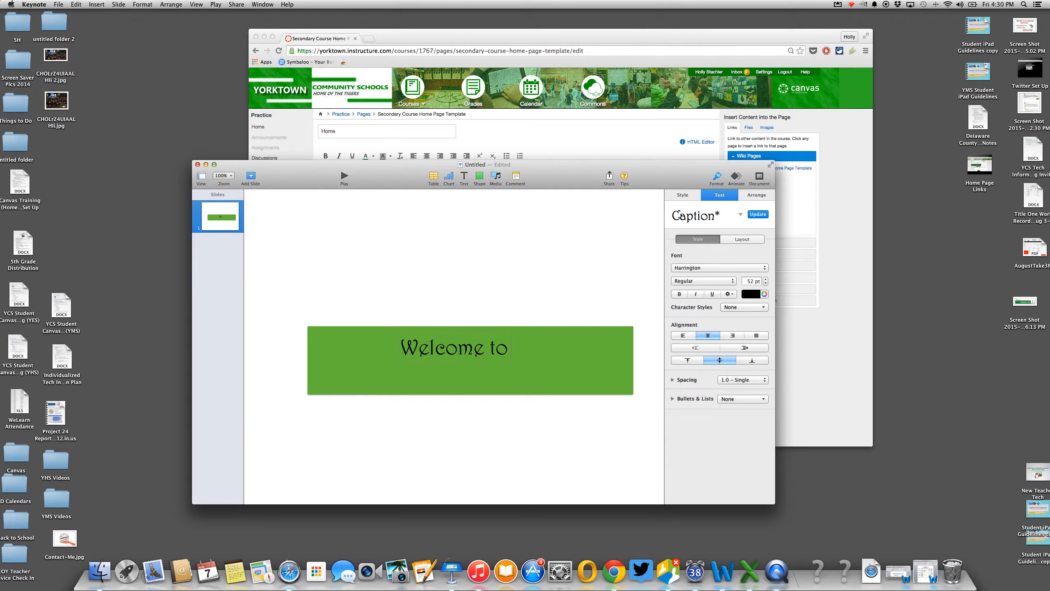
text(Algebra)
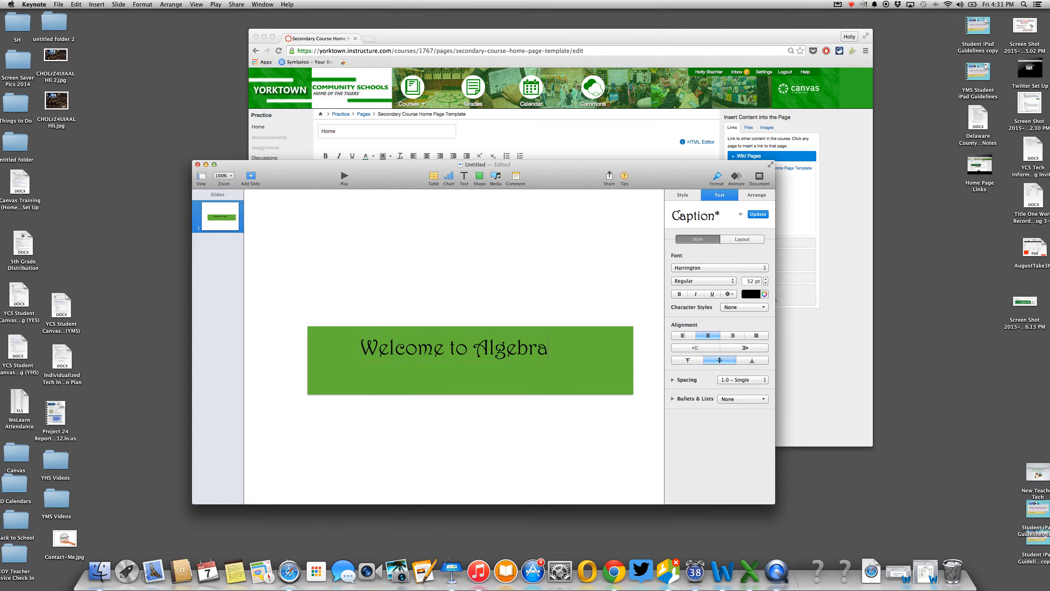
text( 1)
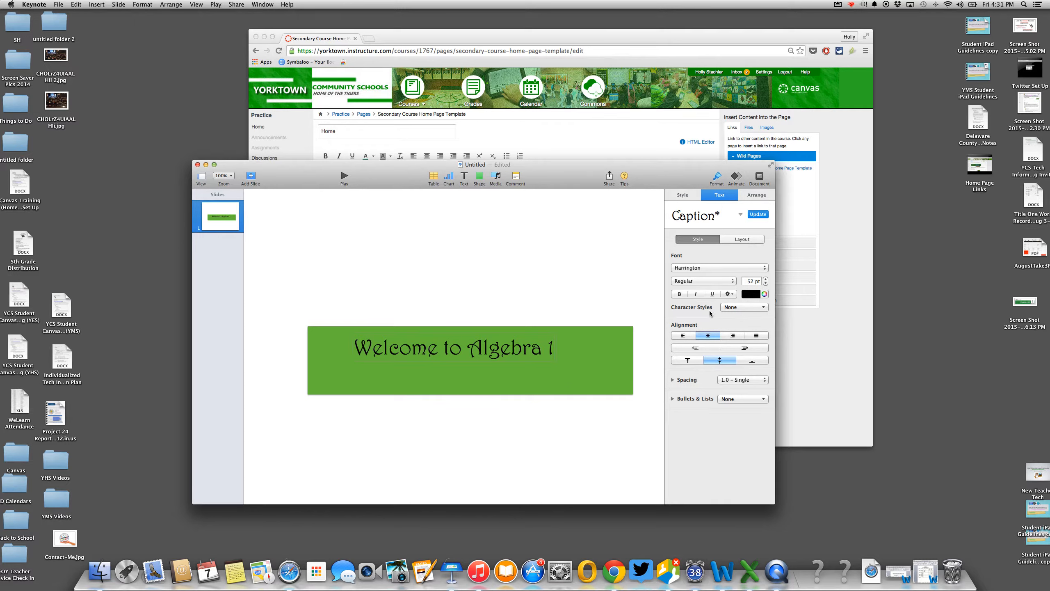
click(569, 435)
drag(492, 345, 463, 359)
click(516, 410)
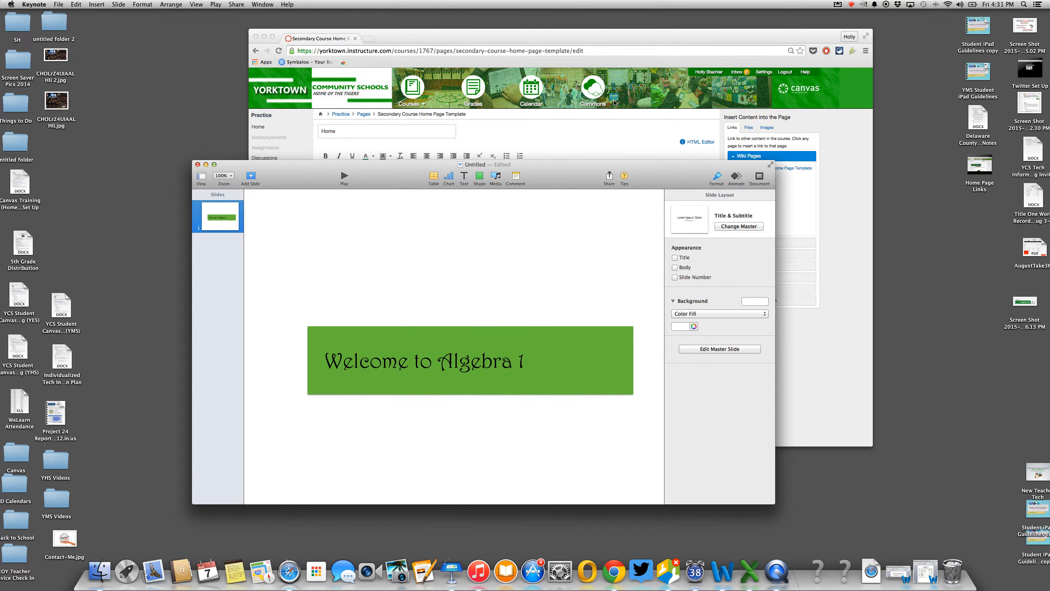
- Search Google Images for 'algebra 1' in a new Chrome tab
click(488, 36)
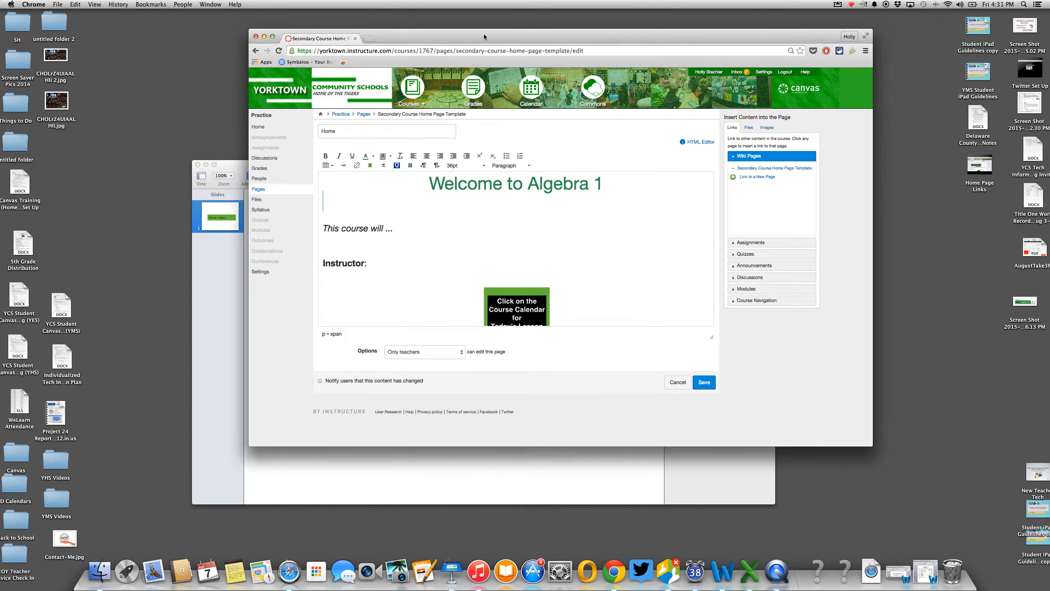
click(369, 38)
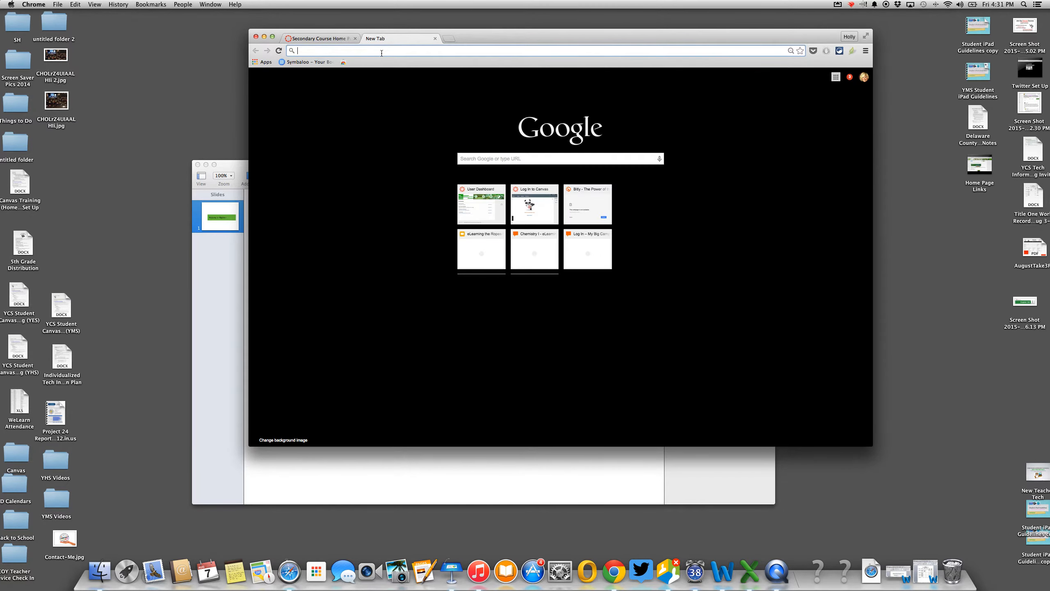
text(alg)
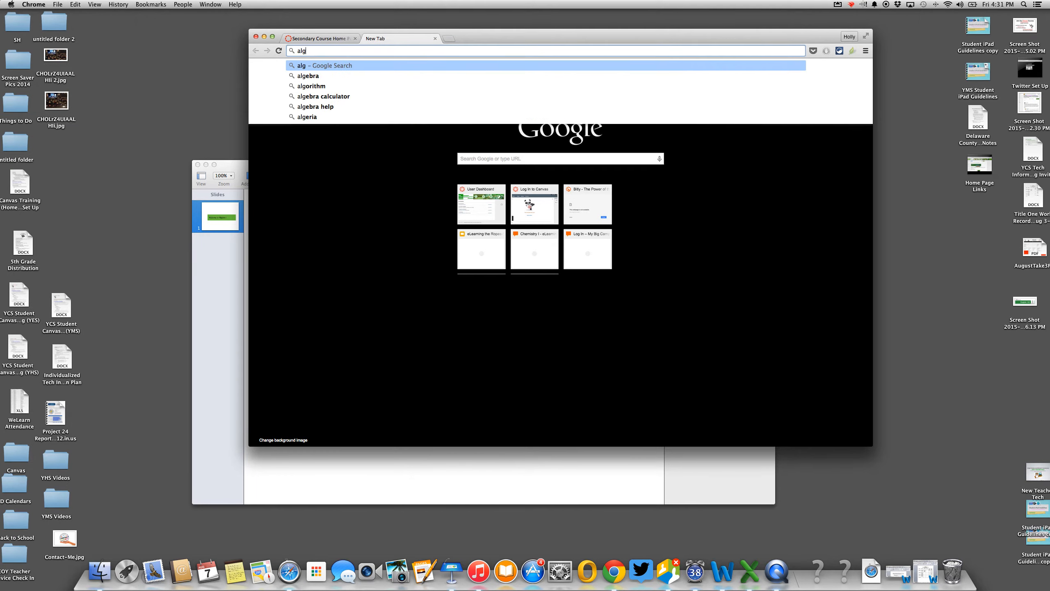
text(ebra 1)
key(Return)
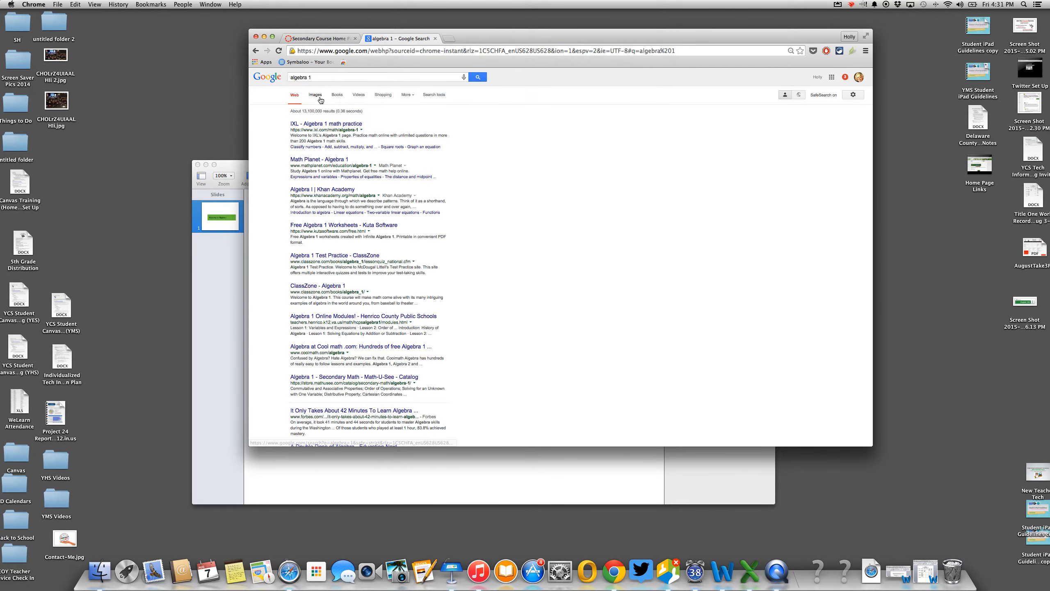
click(315, 94)
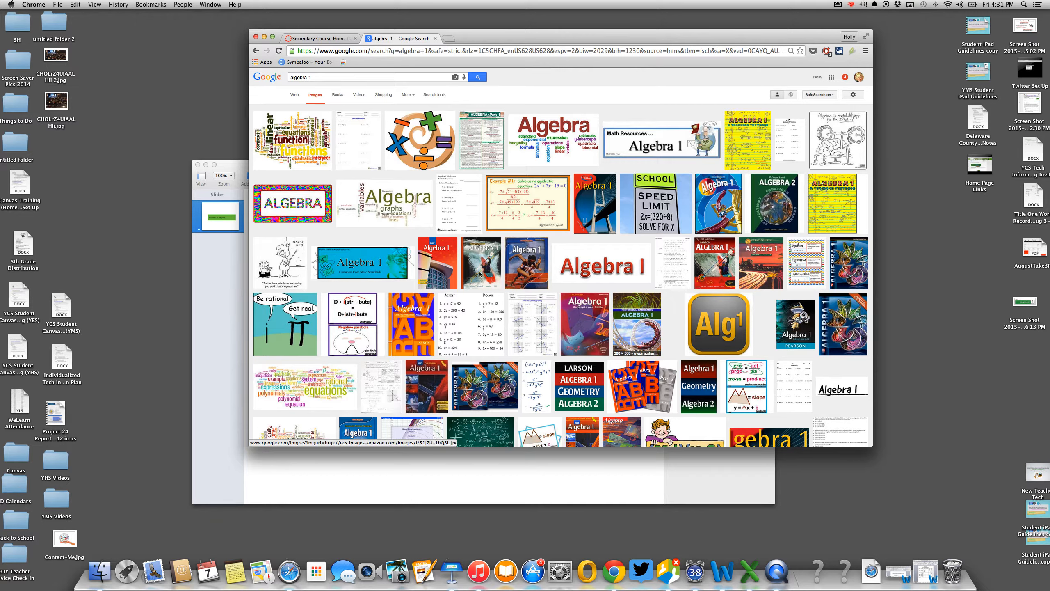
- Drag the rainbow-bordered ALGEBRA image onto the Keynote slide
click(293, 203)
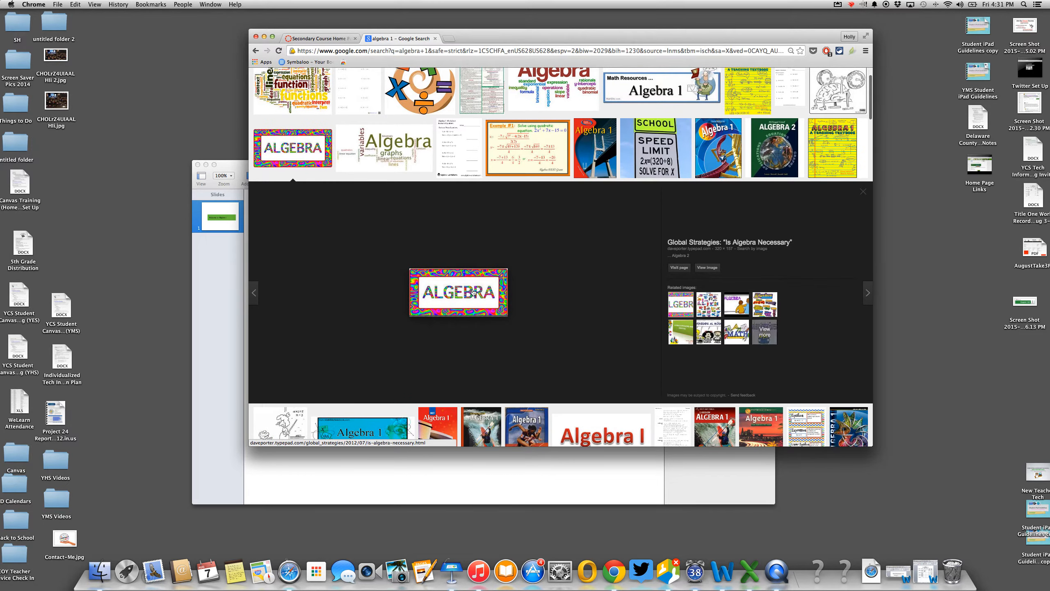
drag(473, 292, 582, 414)
click(441, 492)
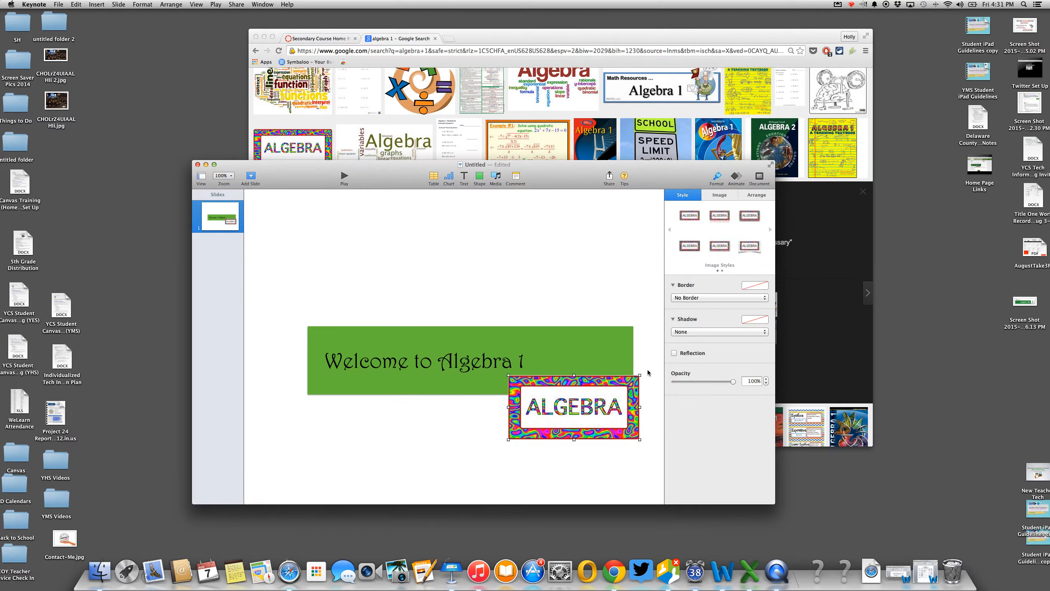
- Shrink the ALGEBRA badge proportionally on the banner slide
drag(640, 376, 603, 389)
click(565, 448)
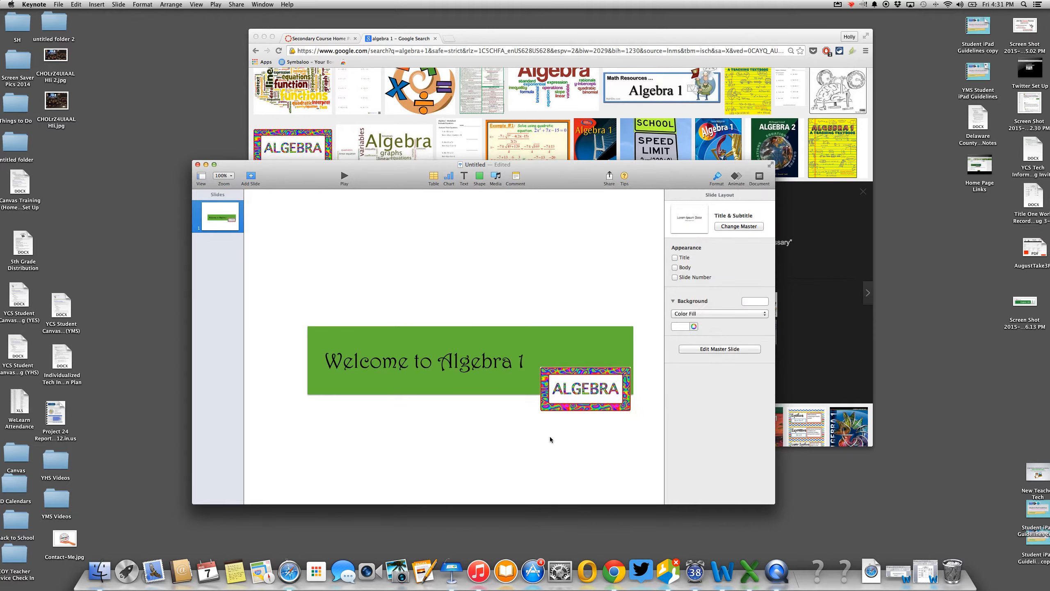
drag(568, 165, 543, 154)
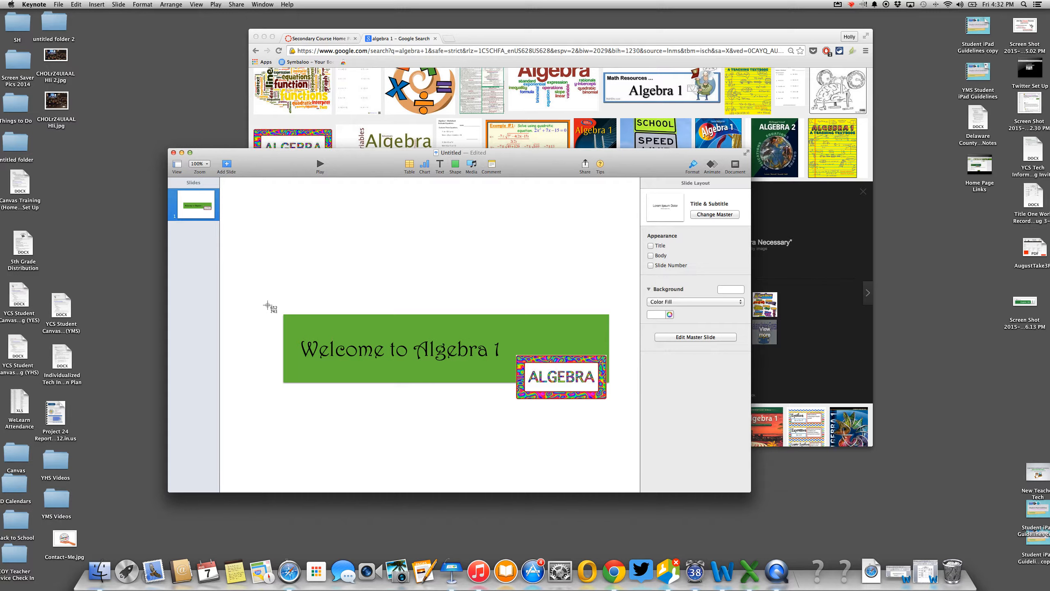
- Screenshot the finished green banner, then return to the Canvas page editor in Chrome
drag(276, 306, 622, 409)
click(181, 153)
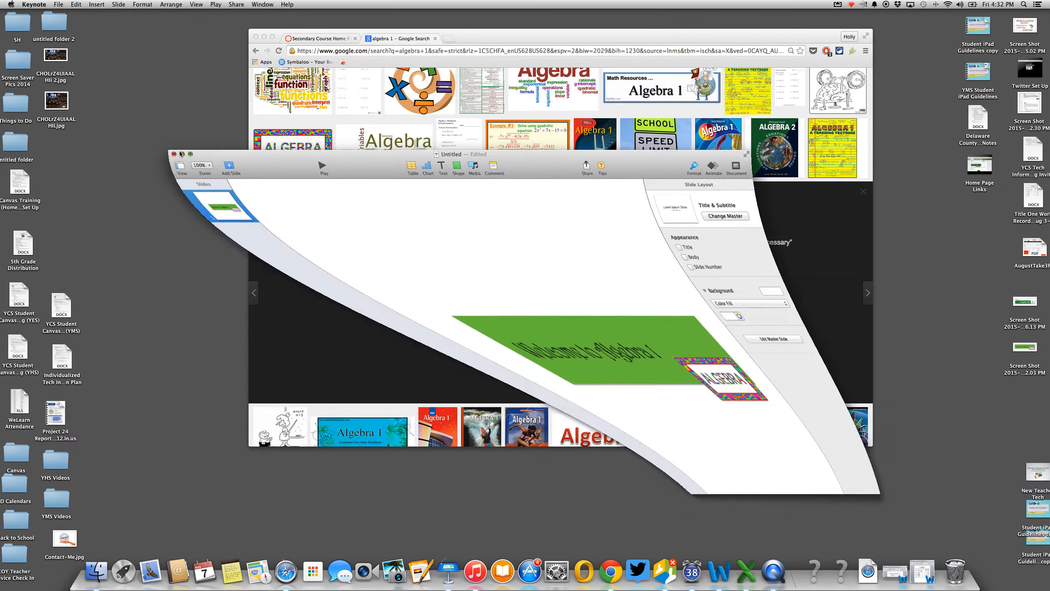
click(333, 38)
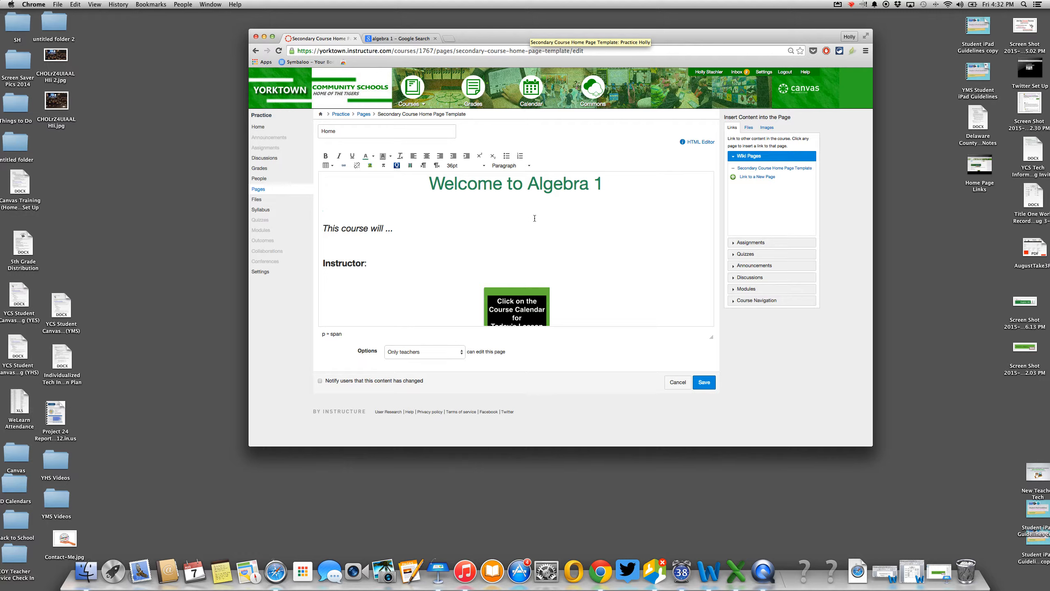
- Insert a centred 1x1 table on a new line below the Welcome to Algebra 1 heading
click(427, 156)
key(Return)
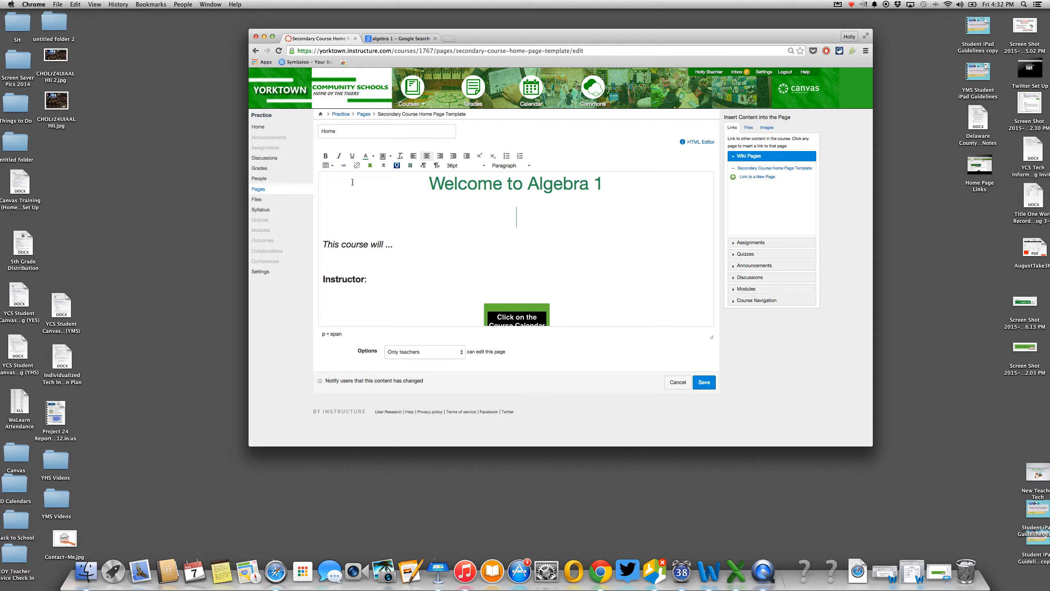
click(328, 165)
mouse_move(332, 178)
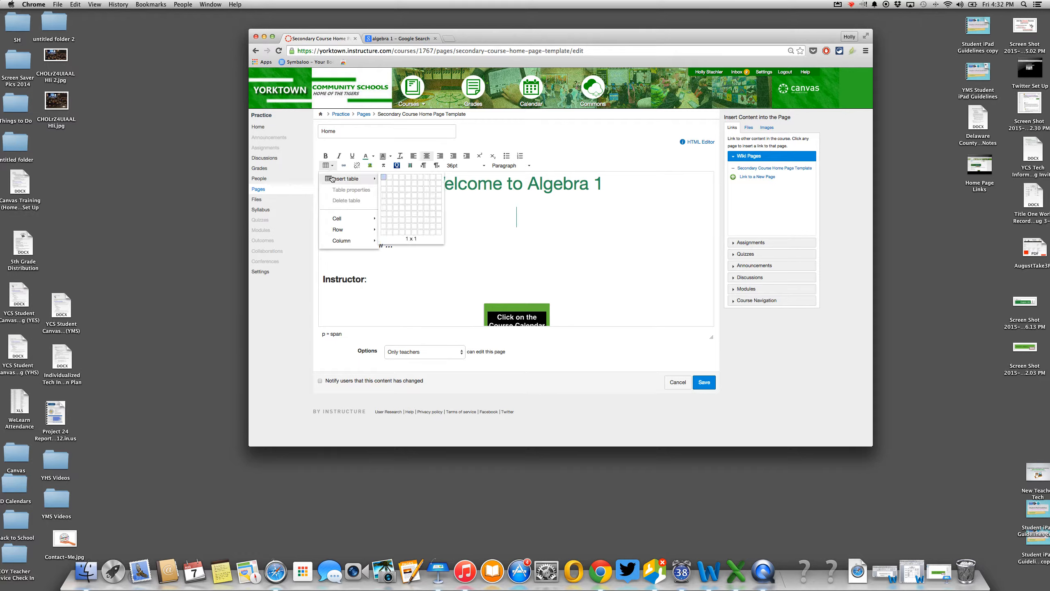
click(383, 177)
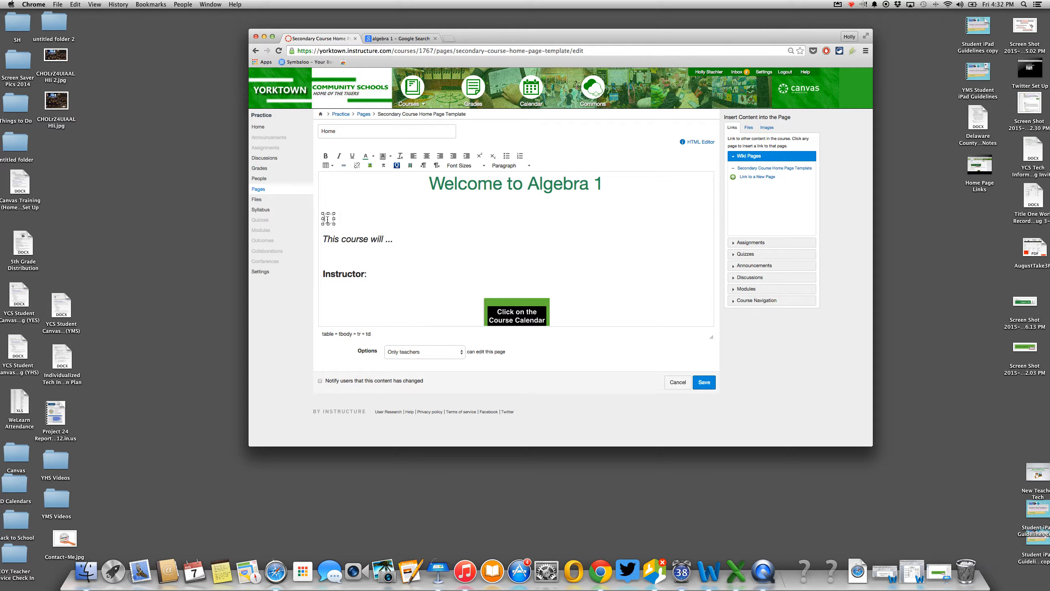
click(767, 127)
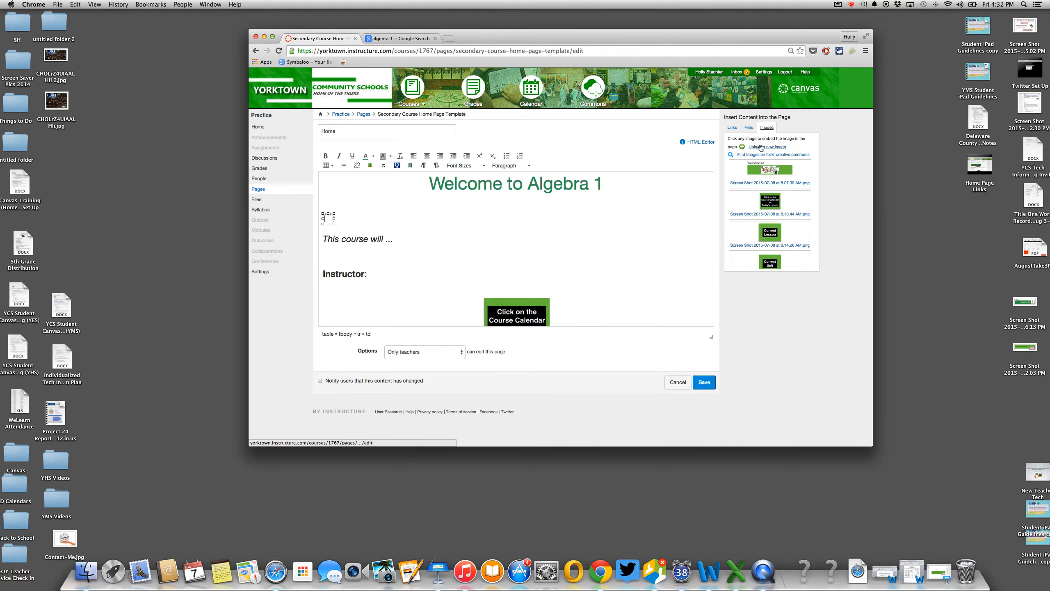
- Upload the 4.32.03 PM banner screenshot from the Desktop and place it in the table
click(761, 147)
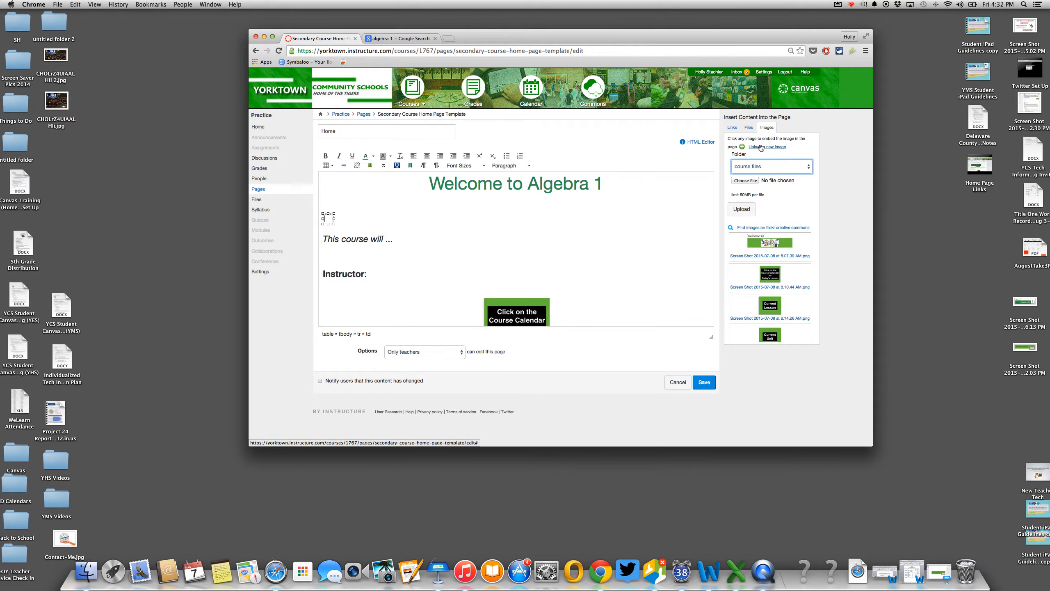
click(745, 180)
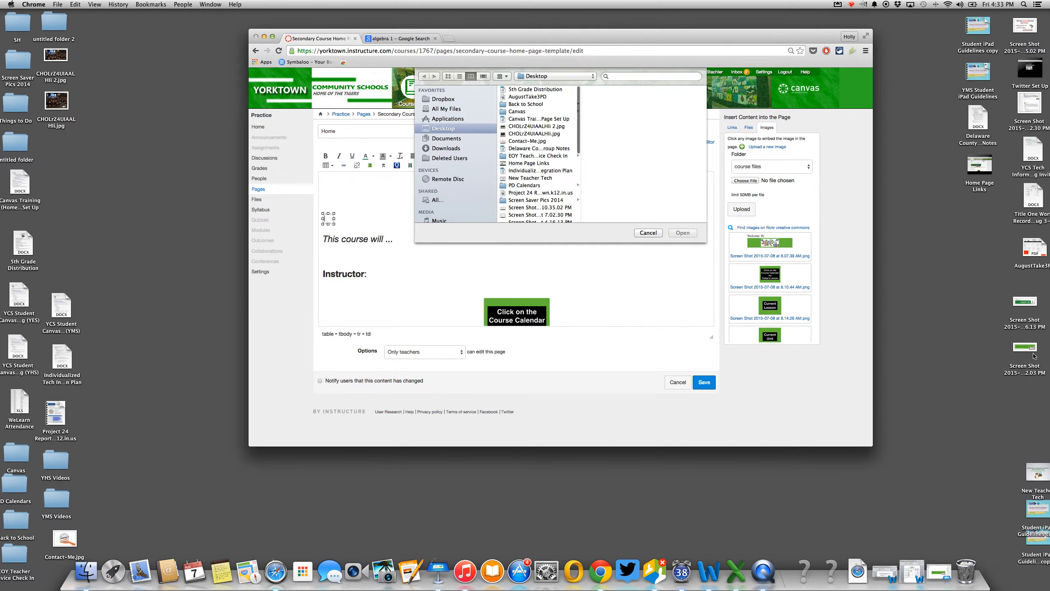
scroll(527, 211, down, 3)
click(527, 202)
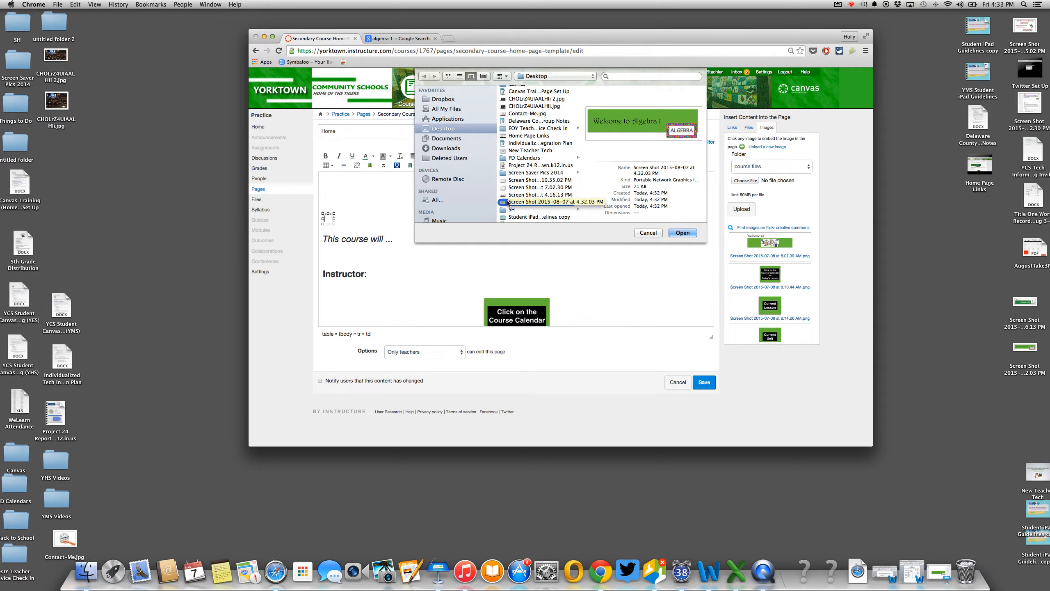
click(682, 233)
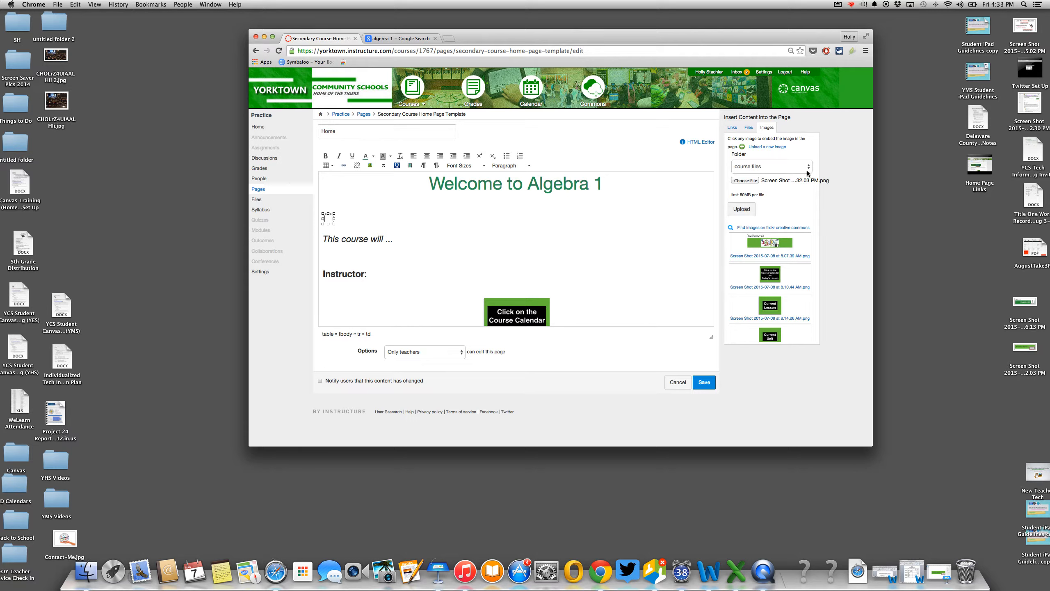
click(746, 210)
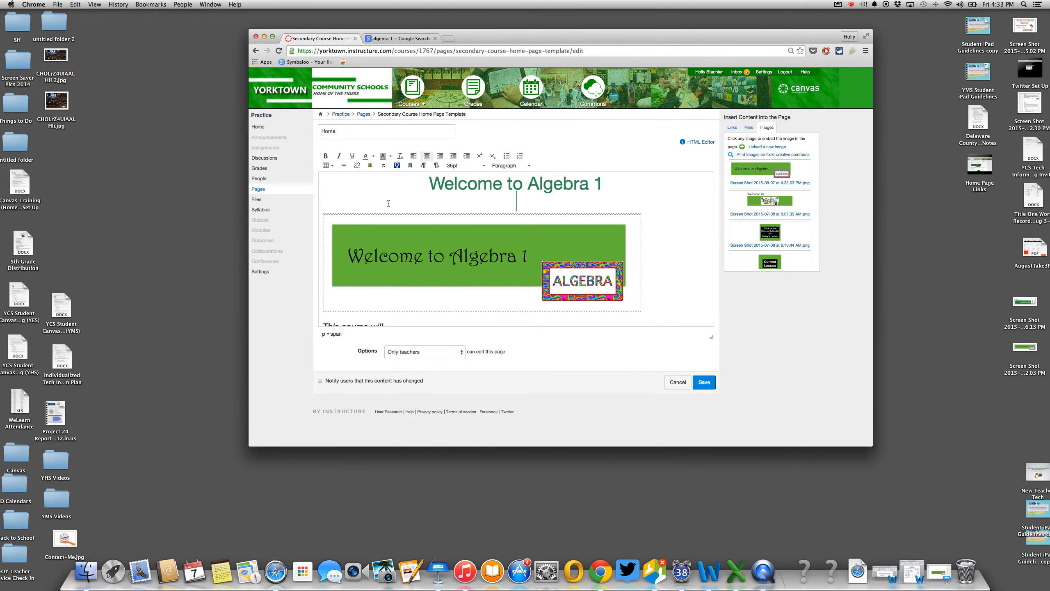
- Check the placed banner image and its table in the page draft
click(395, 230)
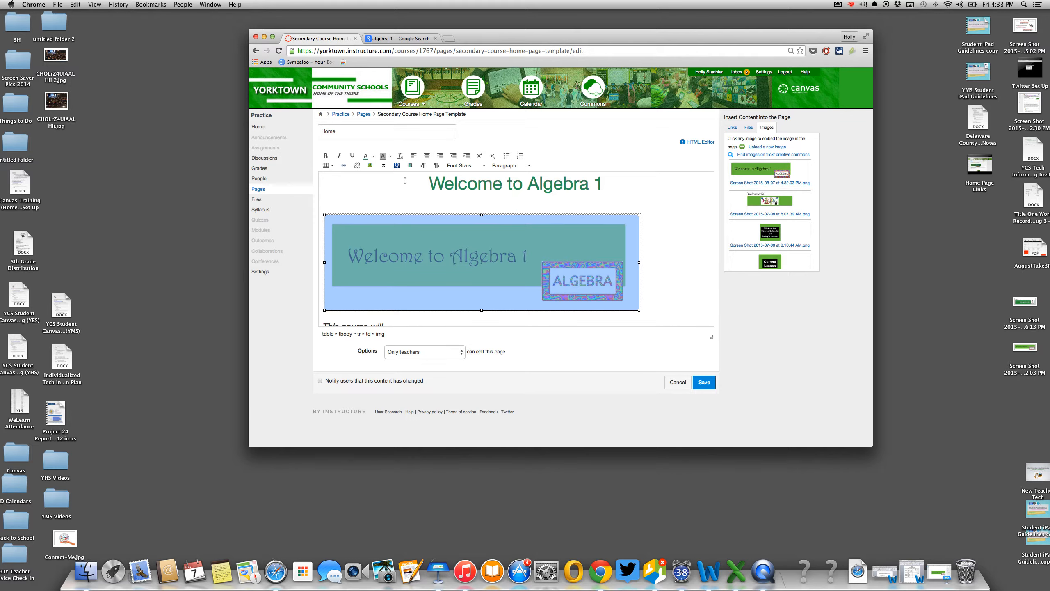
click(660, 245)
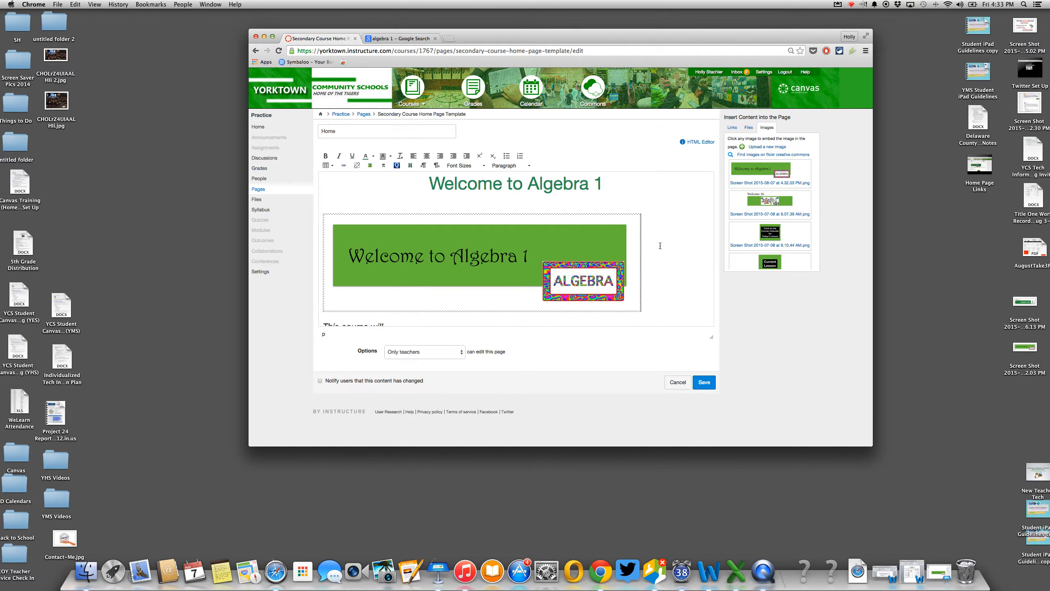
click(595, 214)
click(667, 288)
scroll(668, 289, down, 2)
scroll(668, 288, down, 2)
scroll(667, 289, up, 4)
- Delete the Welcome to Algebra 1 heading text and the blank line above the banner
drag(607, 185, 400, 188)
key(BackSpace)
key(Down)
key(BackSpace)
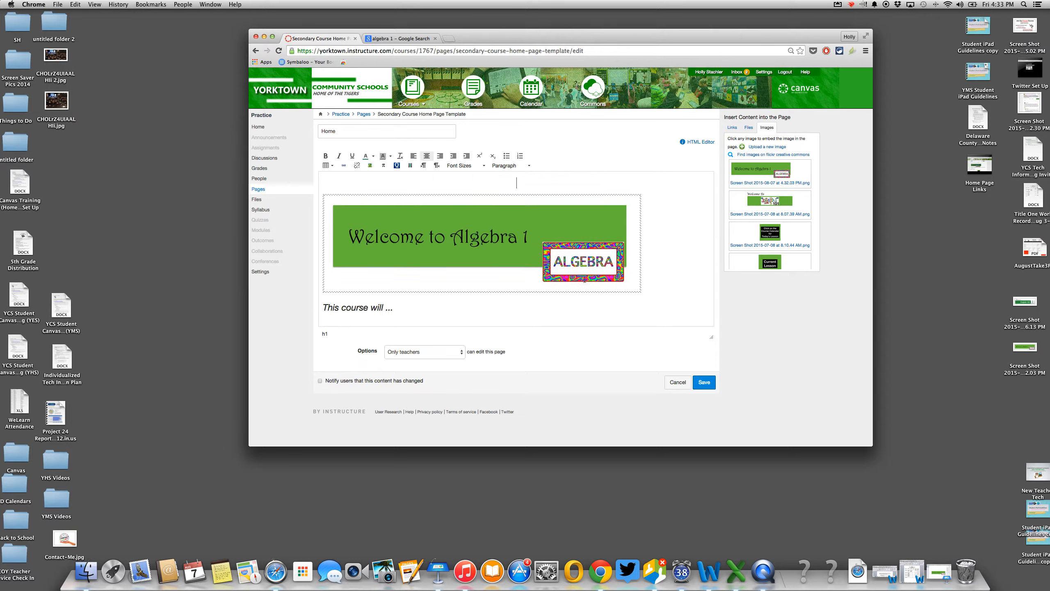
- Complete the description with 'help you to understand the basics of Algebra'
click(656, 299)
scroll(527, 300, down, 3)
click(422, 272)
key(BackSpace)
key(BackSpace)
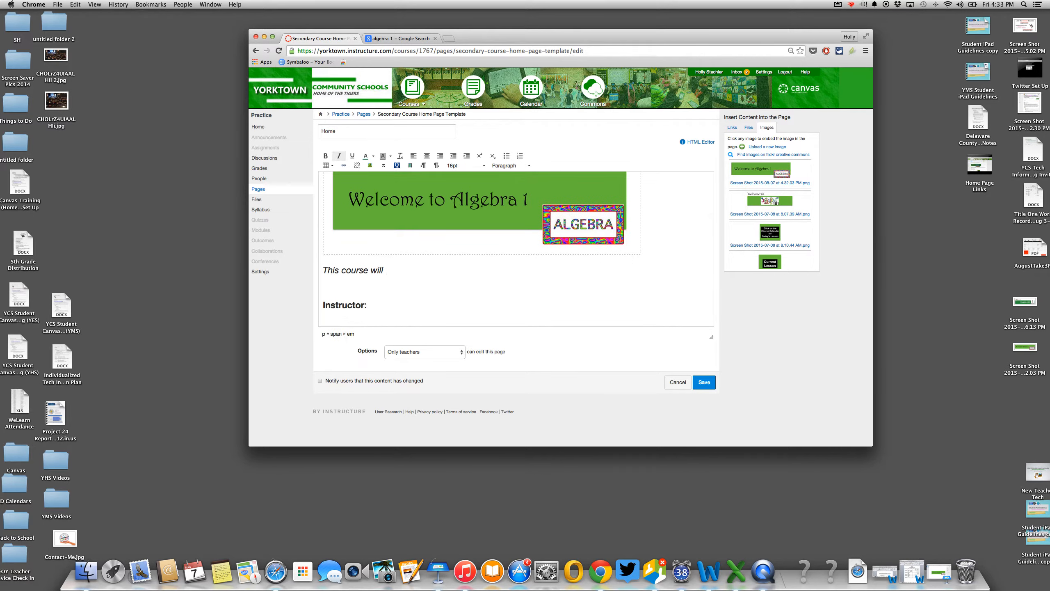
text(help you to understand the ba)
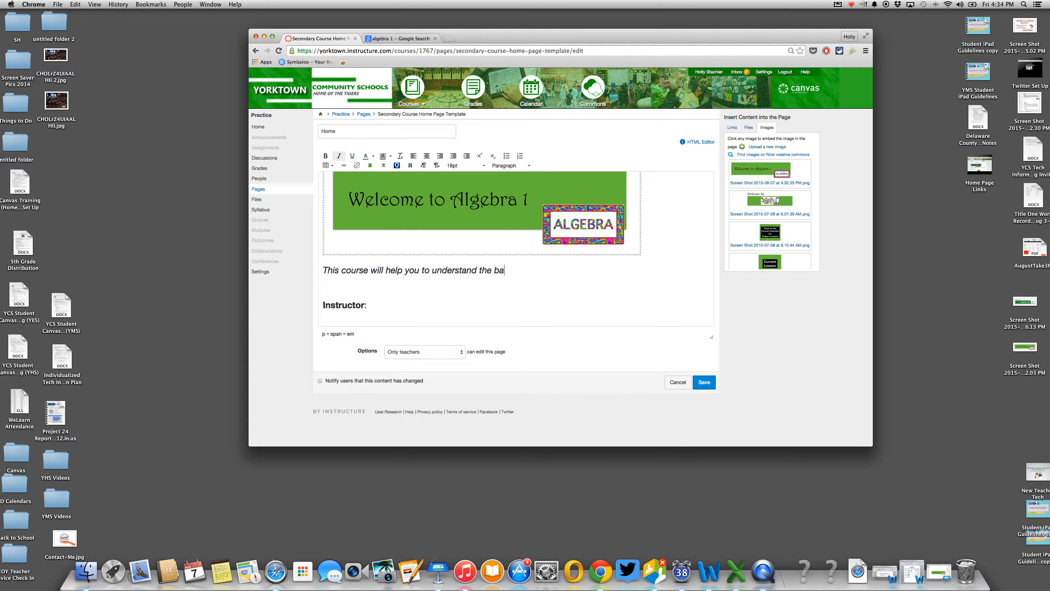
text(sics of Algebra.)
- Add the instructor's name after 'Instructor:' and save the Home page
scroll(385, 229, down, 3)
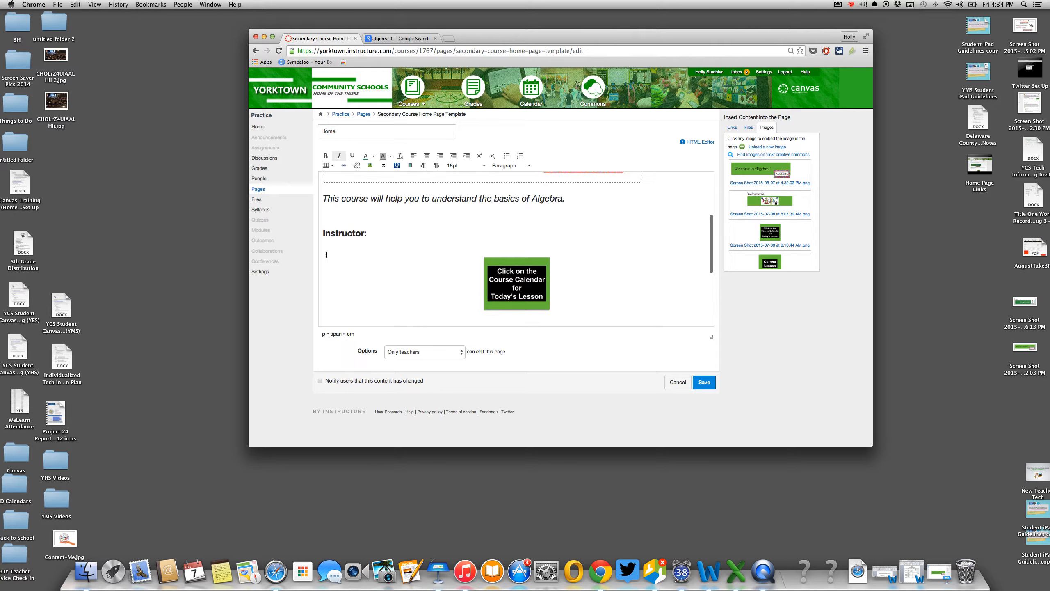
click(382, 236)
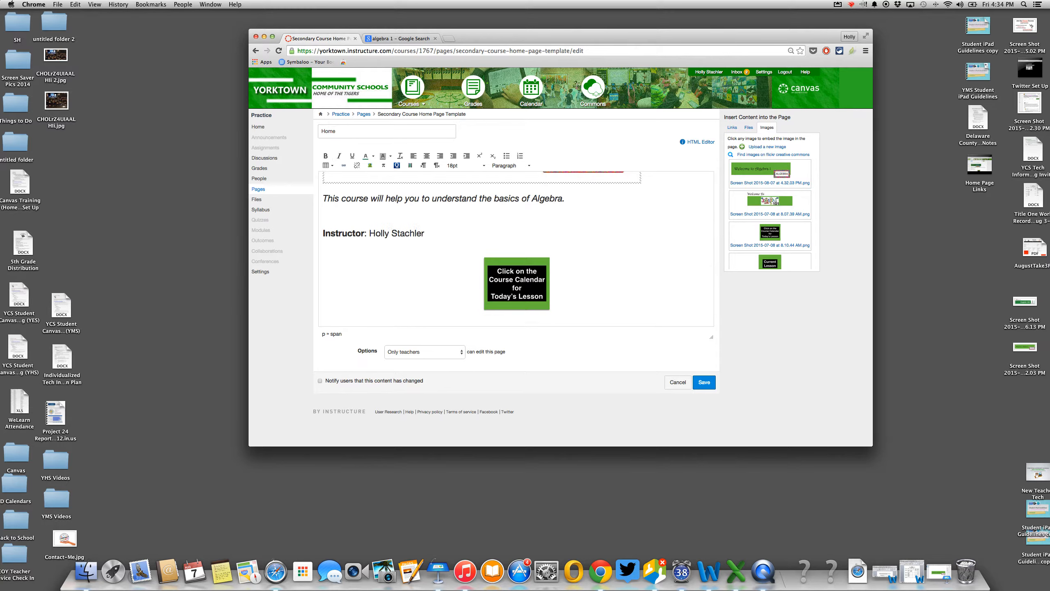
scroll(440, 247, down, 5)
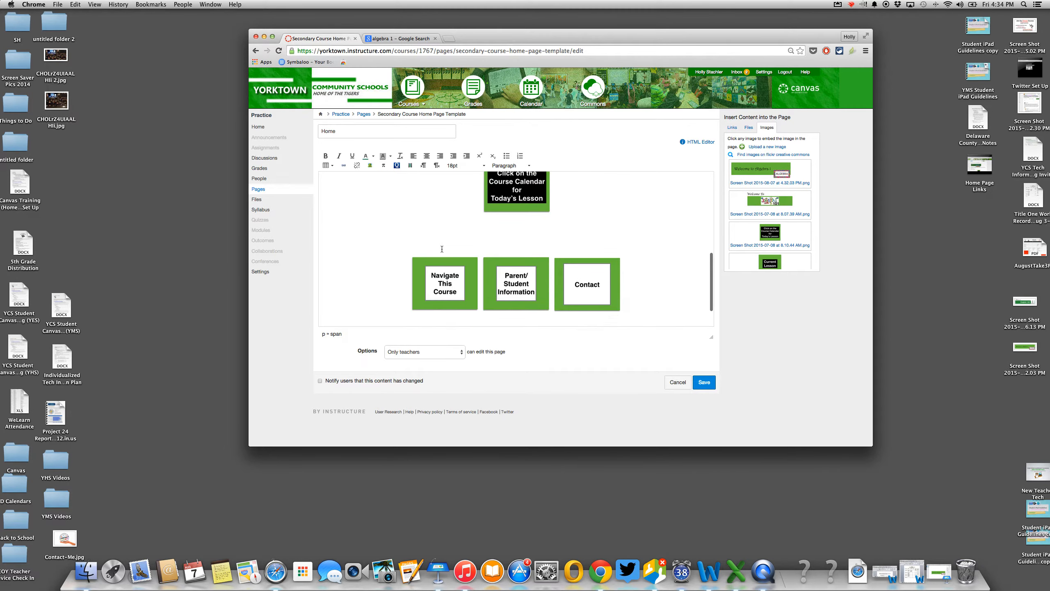
scroll(441, 249, up, 10)
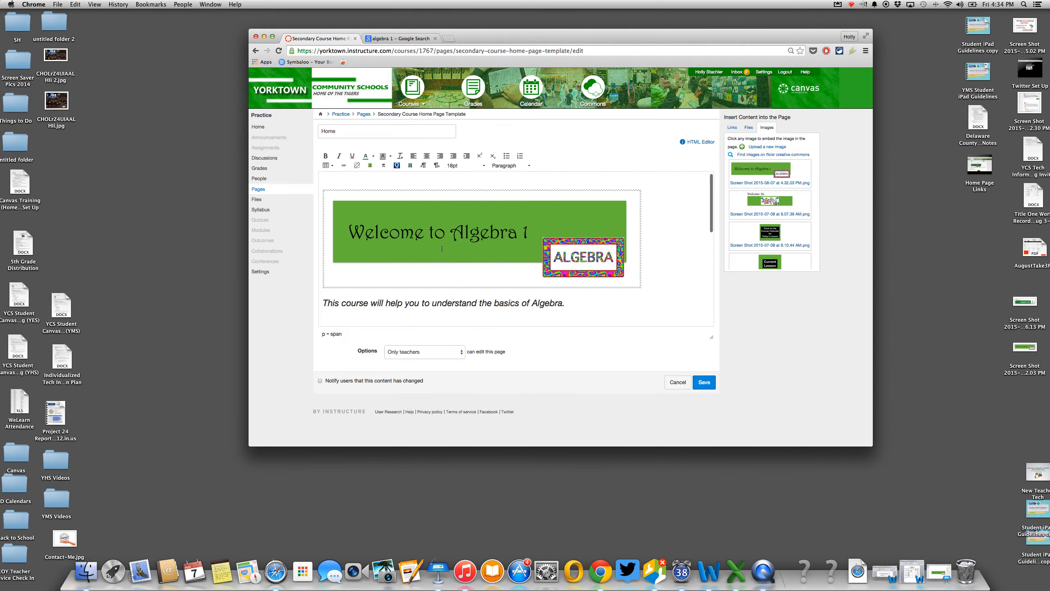
click(705, 382)
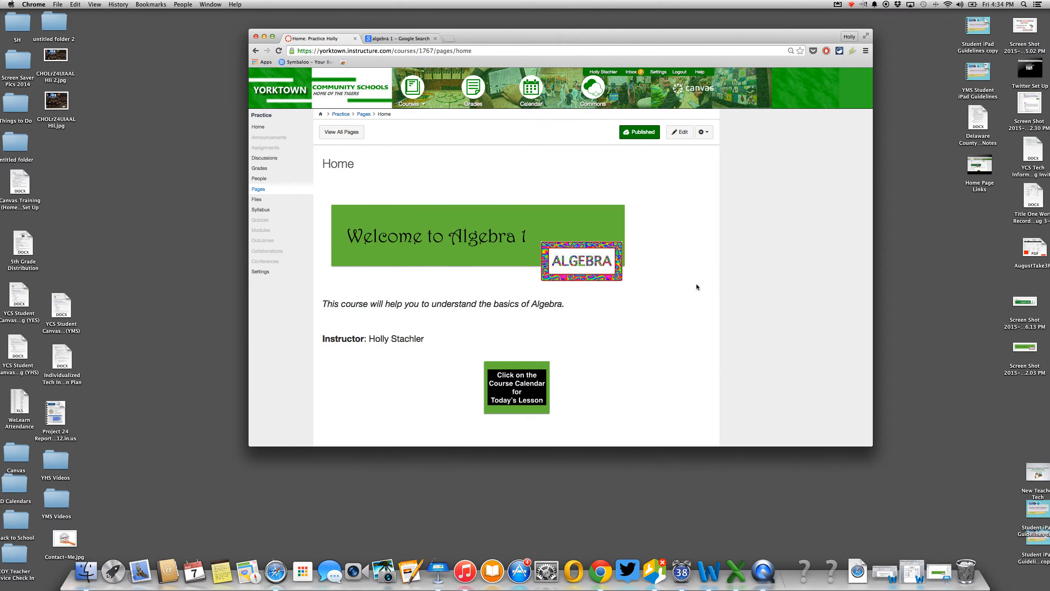
scroll(566, 318, down, 4)
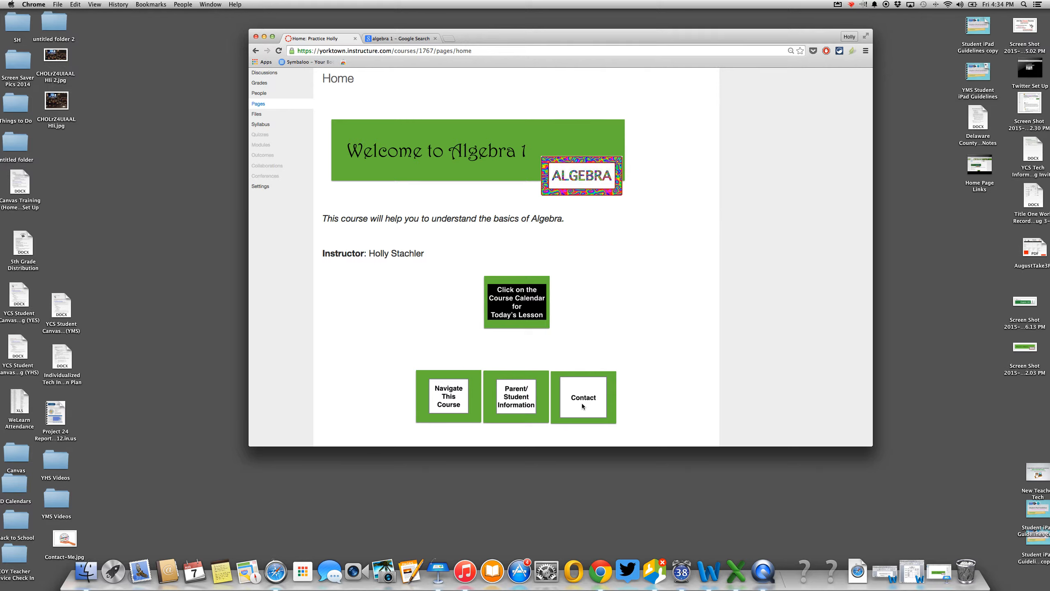
scroll(582, 392, up, 4)
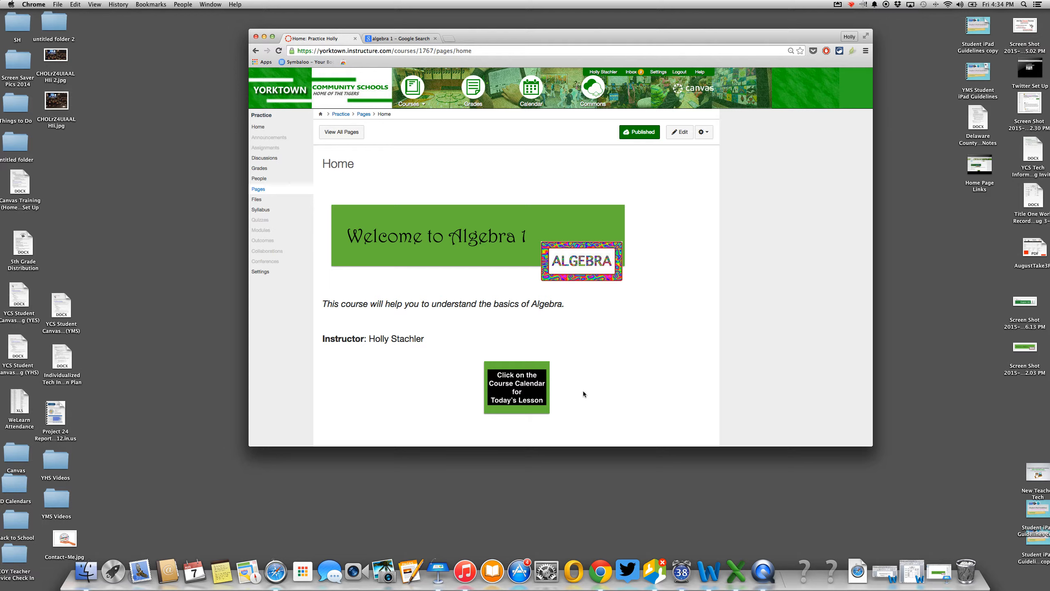
- Start sharing the Home page to Commons and set the title to 'Algebra One Home'
click(705, 132)
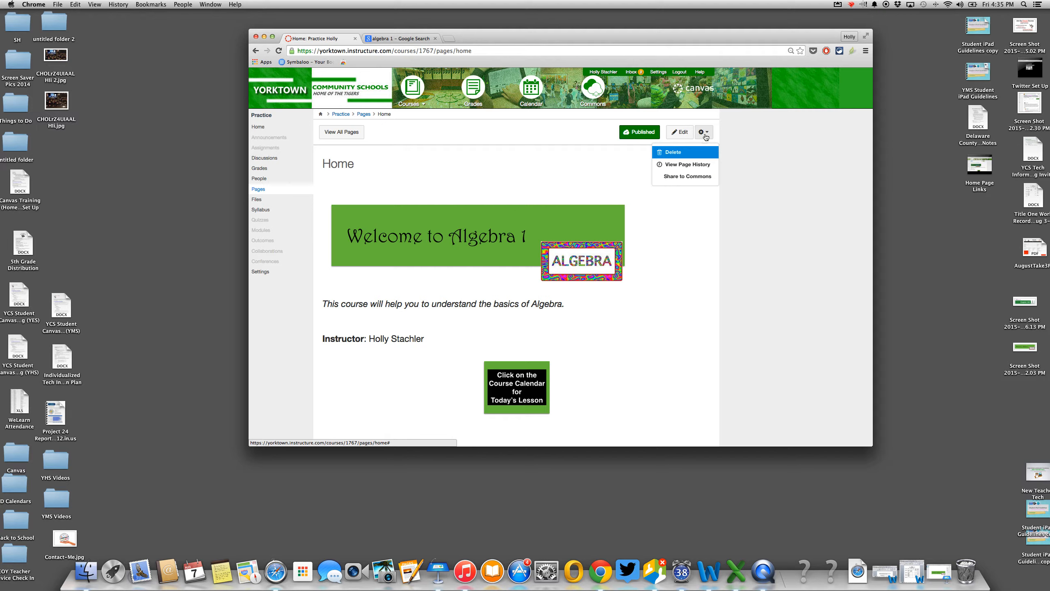
click(691, 177)
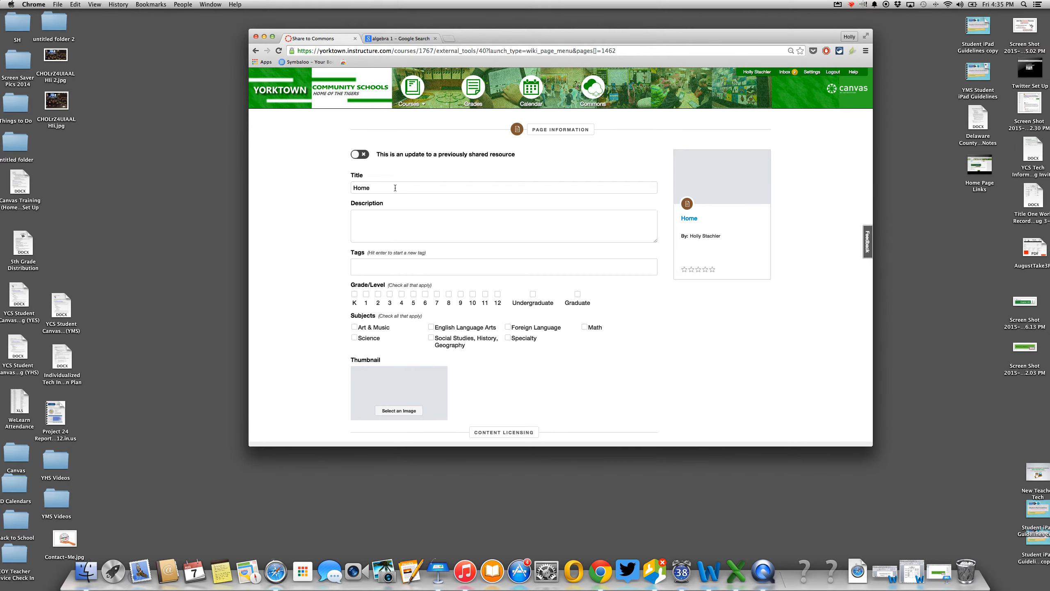
click(379, 189)
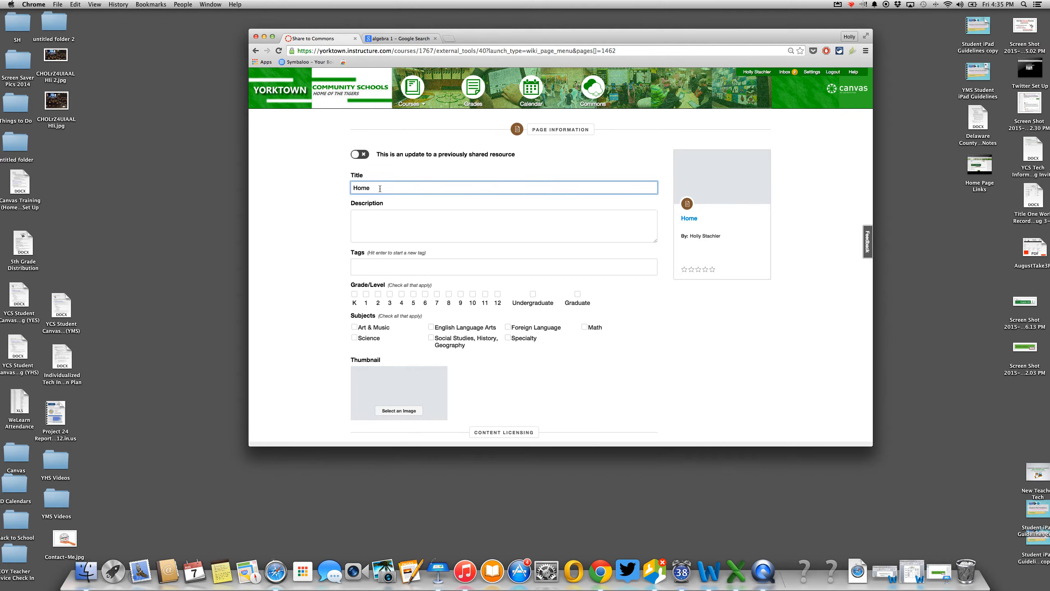
text(Algebra One)
- Enter the description 'Example Page' and the tag 'Algebra'
click(373, 216)
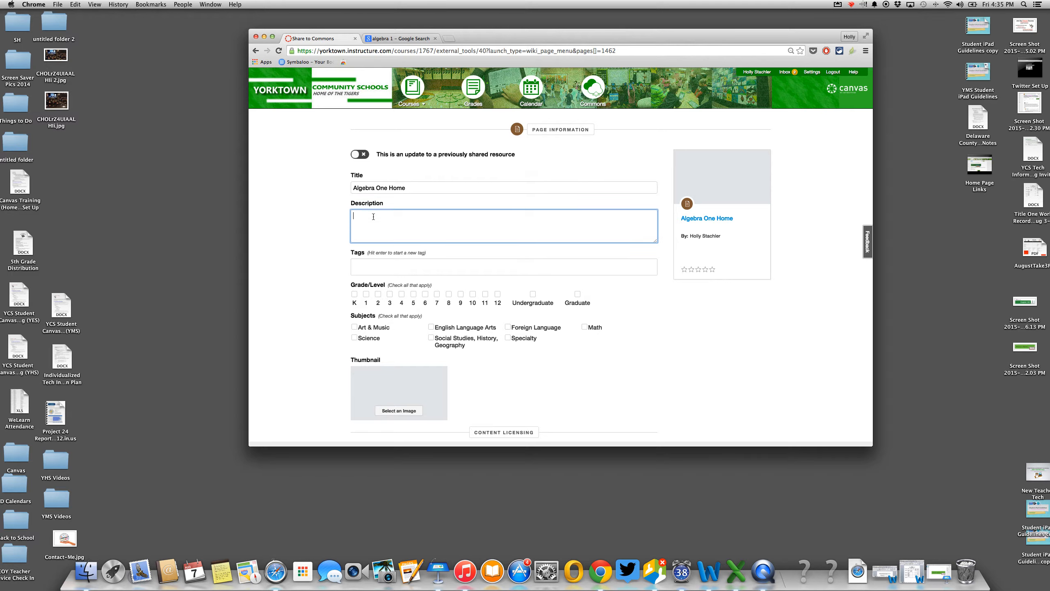
text(Example Page)
click(365, 264)
text(Algebra)
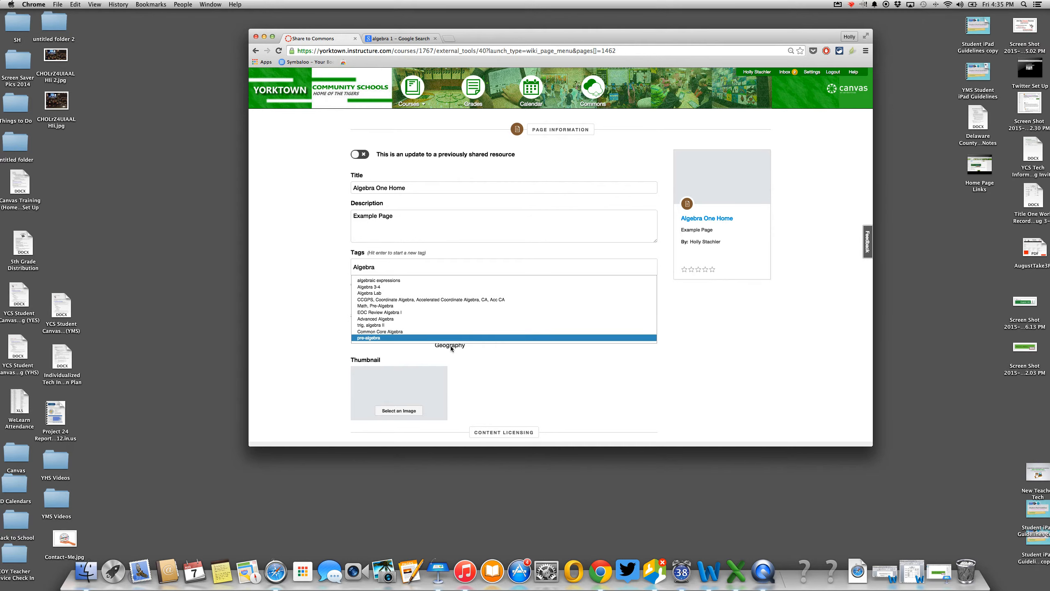
click(497, 352)
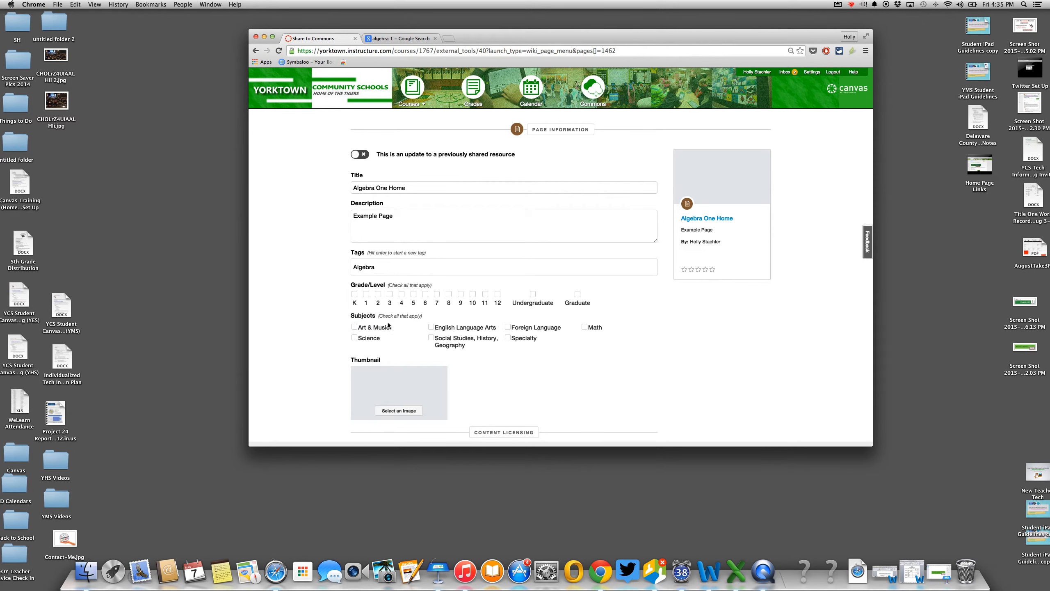
- Choose the green leaf thumbnail and set sharing to Only me
click(402, 410)
scroll(652, 293, down, 5)
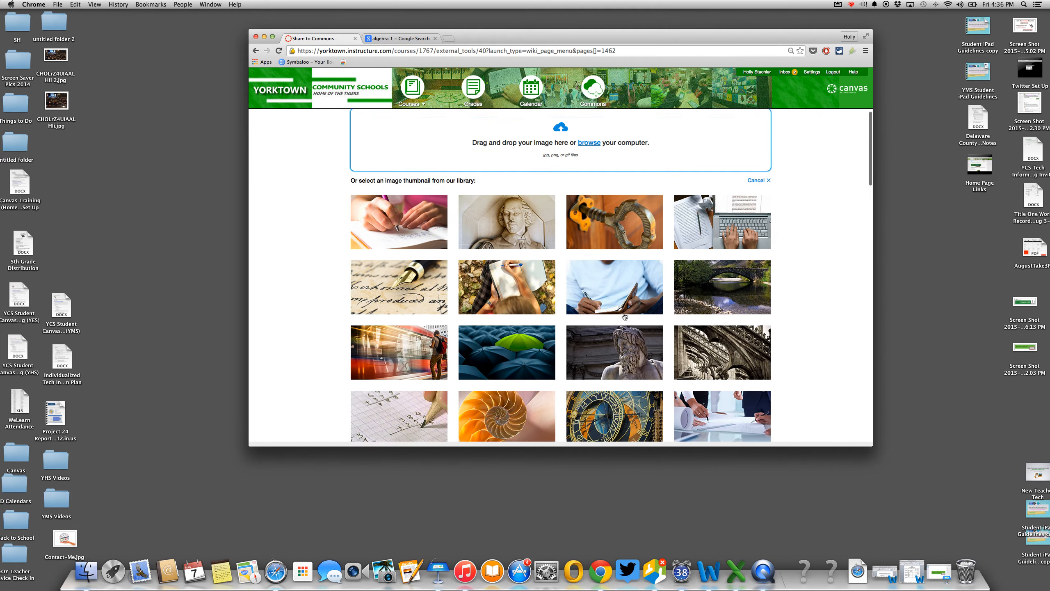
click(746, 321)
scroll(502, 374, down, 5)
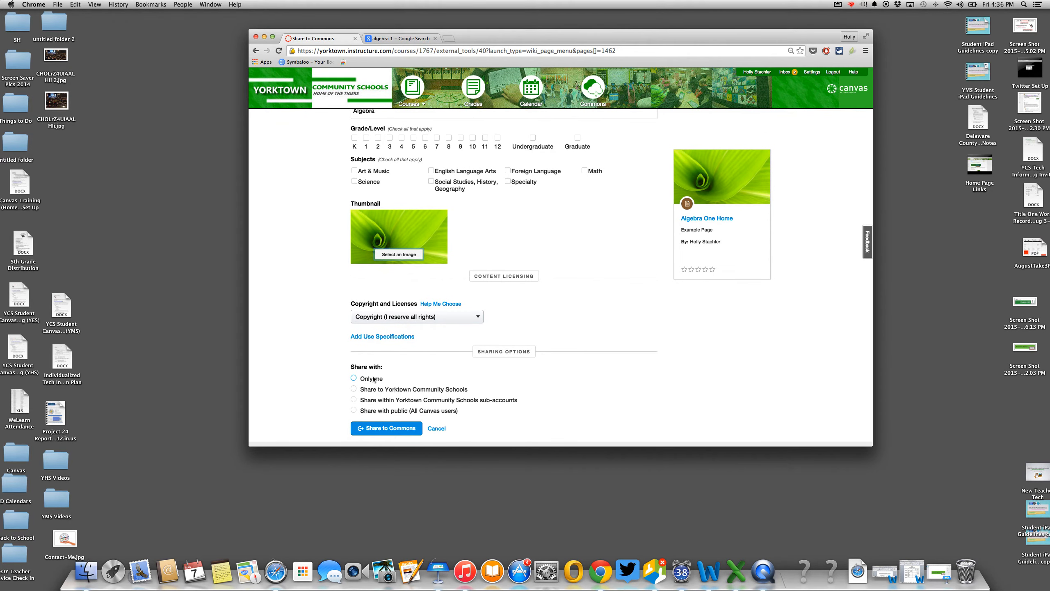
click(354, 389)
click(354, 378)
click(354, 378)
- Replace the tag with the 'algebra' suggestion and share the page to Commons
click(379, 429)
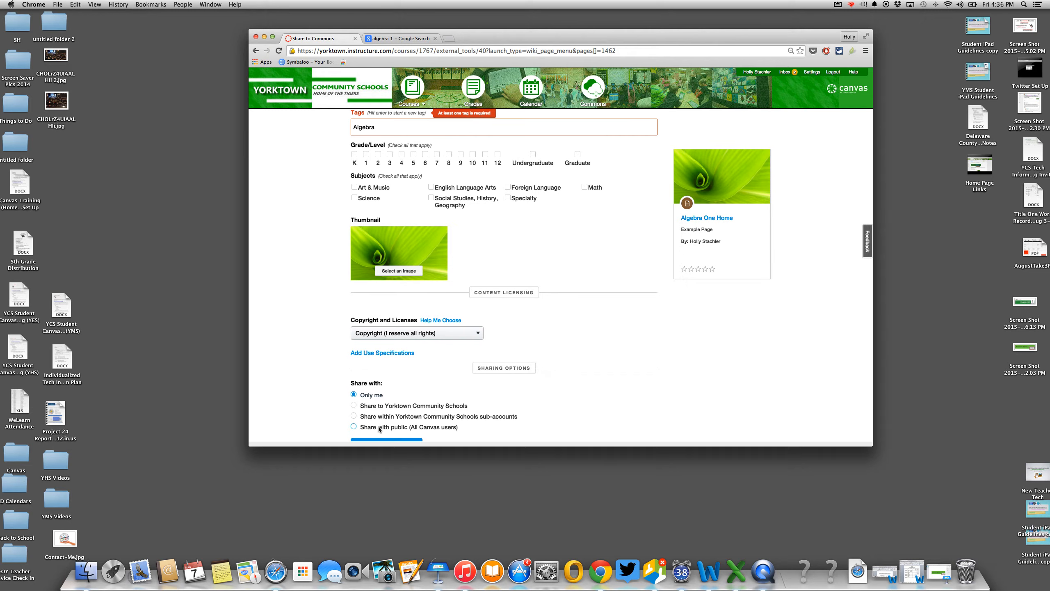
scroll(379, 429, up, 2)
click(382, 158)
key(BackSpace)
text(a)
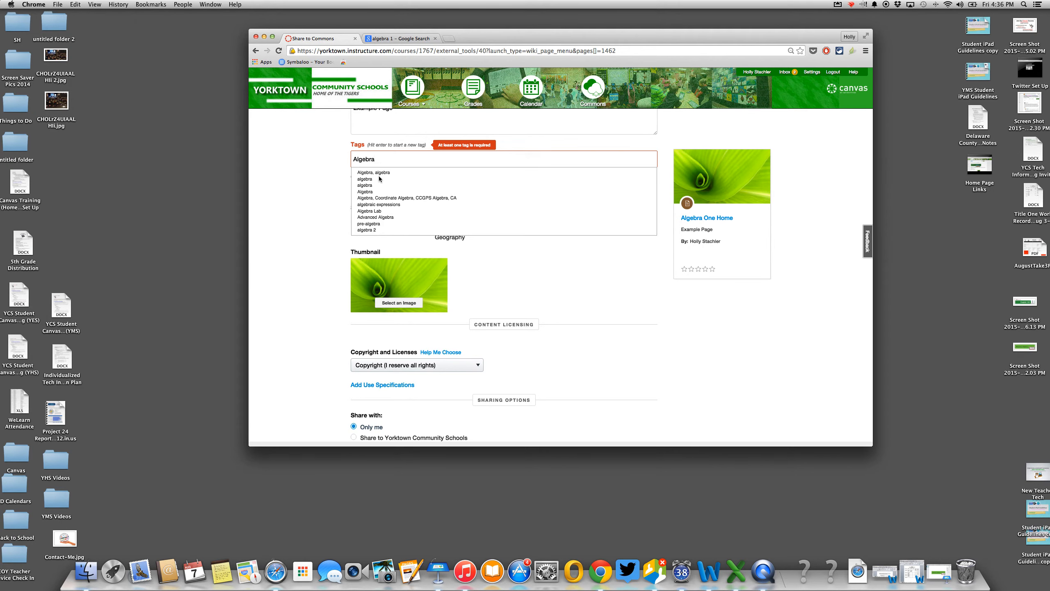
click(378, 179)
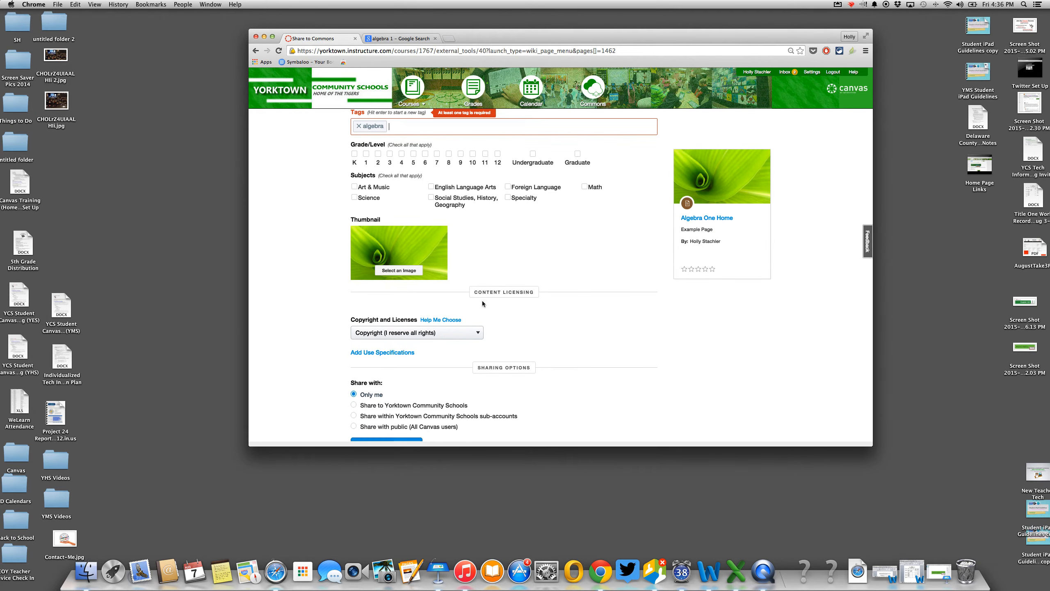
scroll(483, 303, down, 1)
click(409, 427)
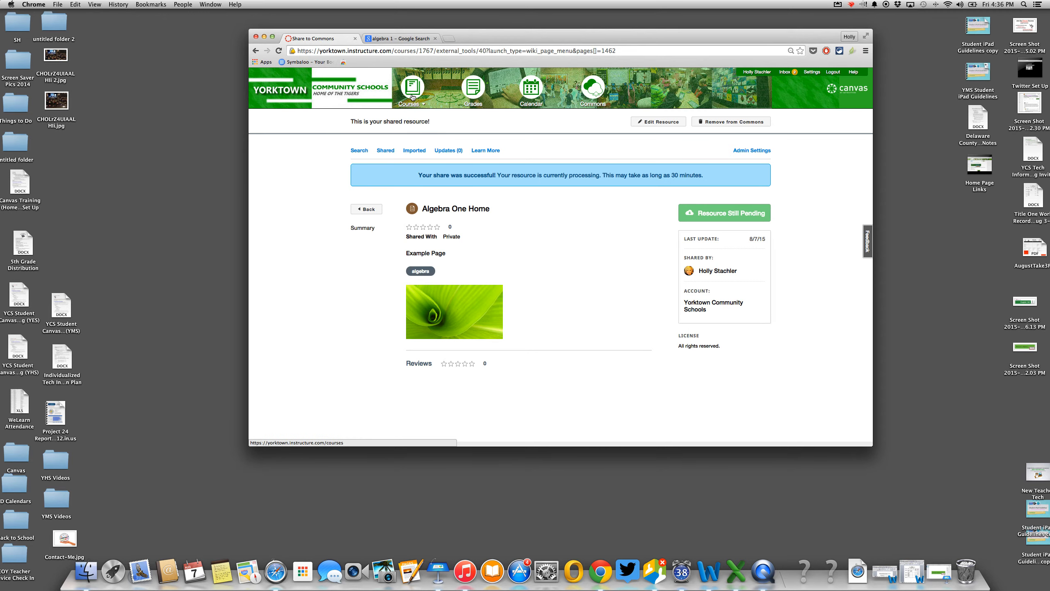
mouse_move(412, 96)
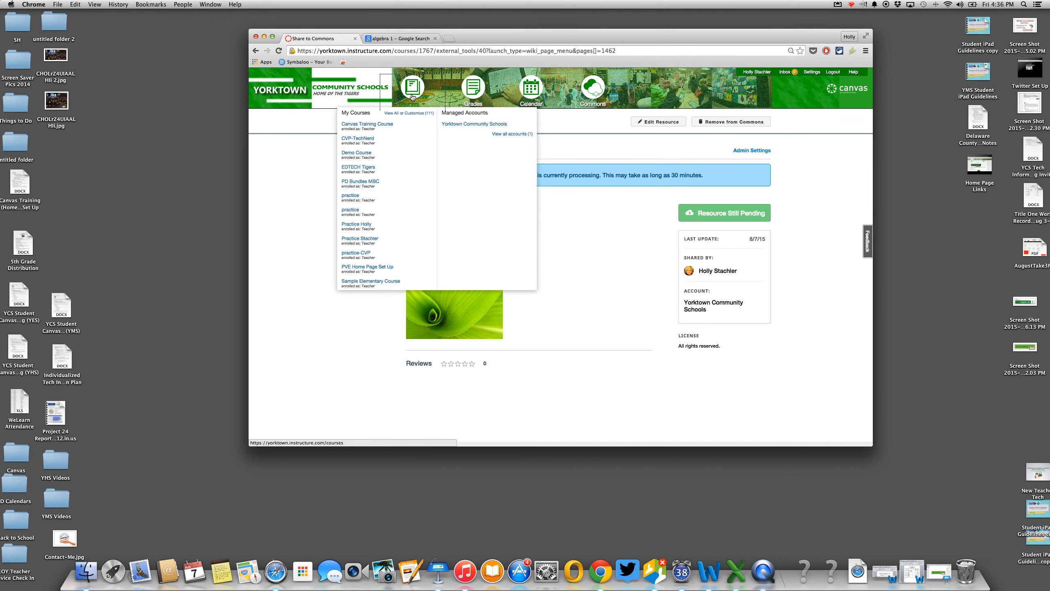
- Open the Practice course, review its Home page and the course home options
click(359, 226)
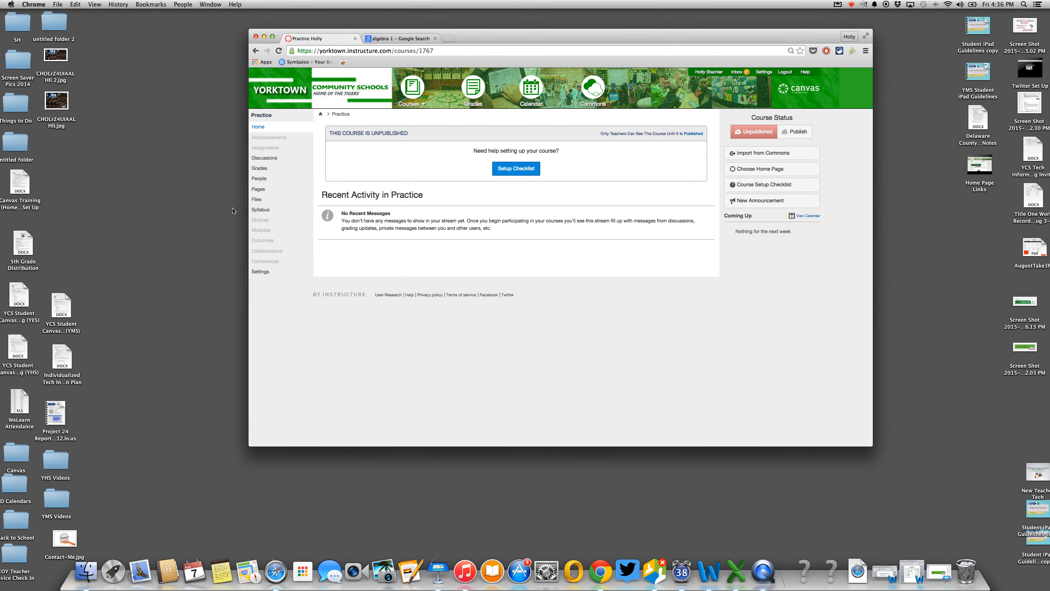
click(259, 189)
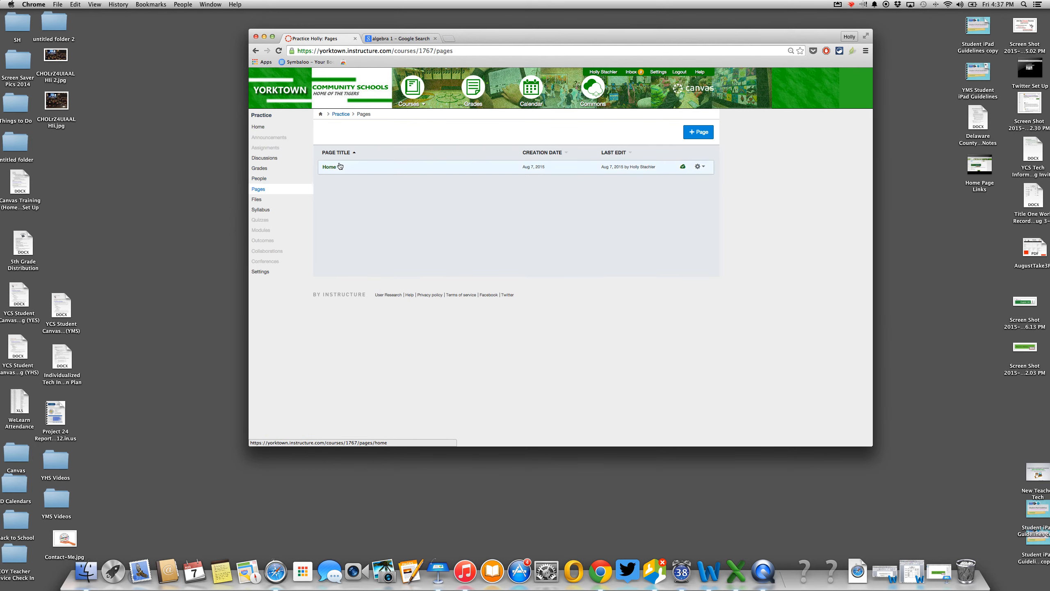
click(330, 167)
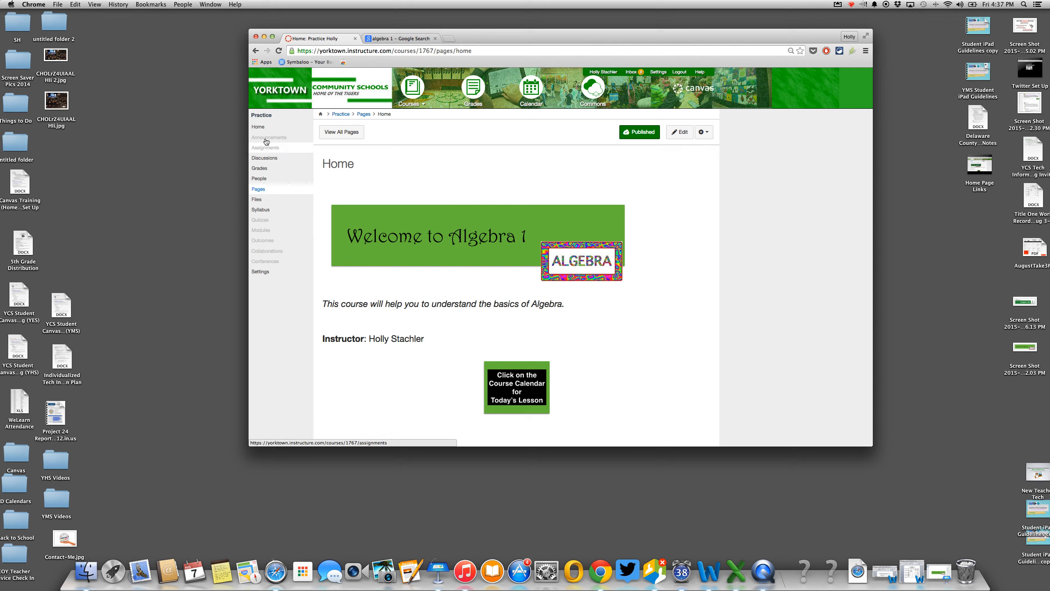
click(259, 127)
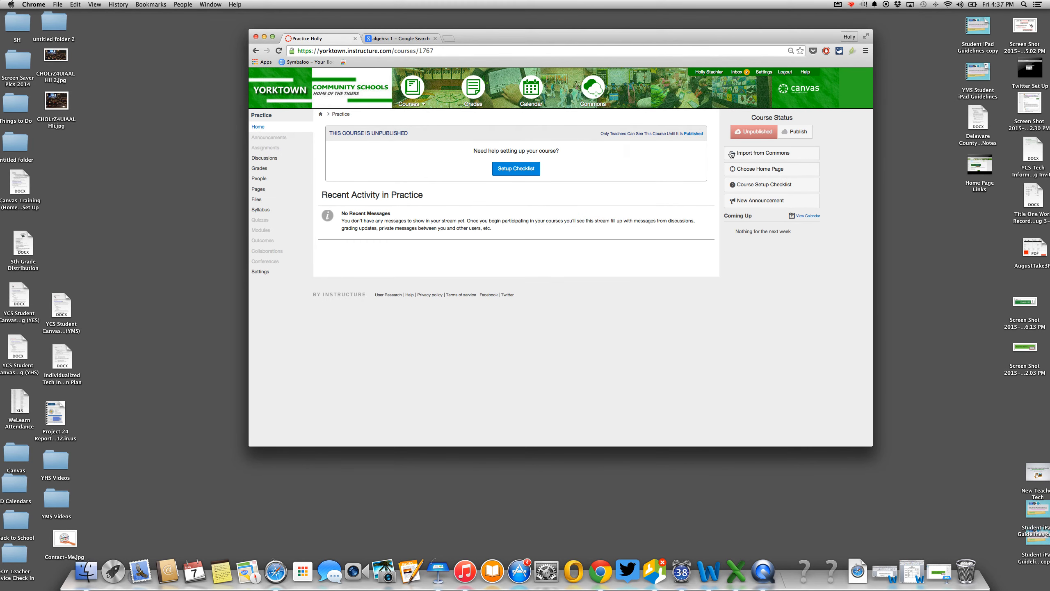
click(750, 170)
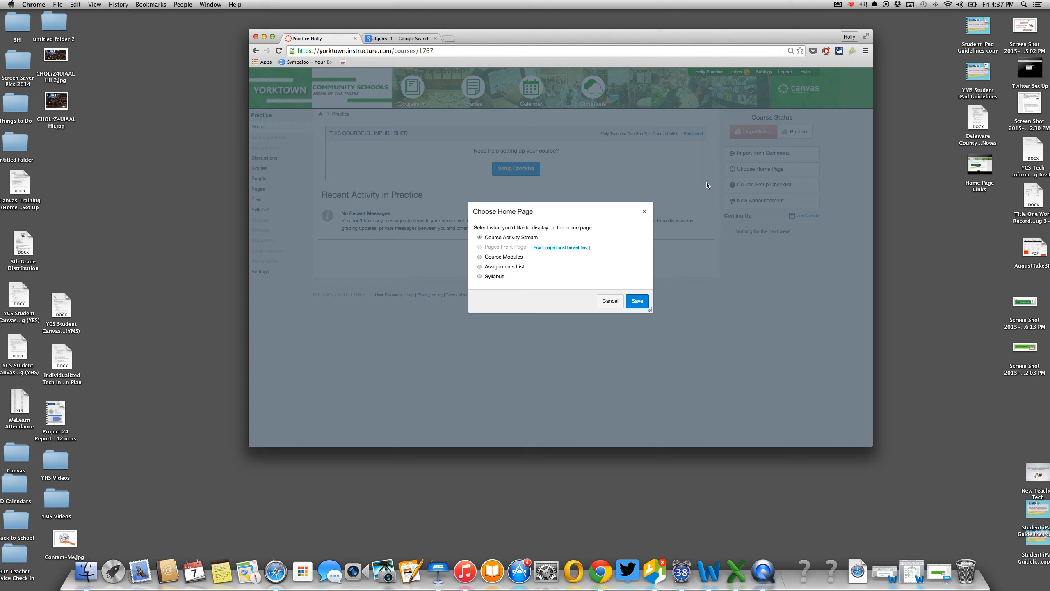
click(611, 301)
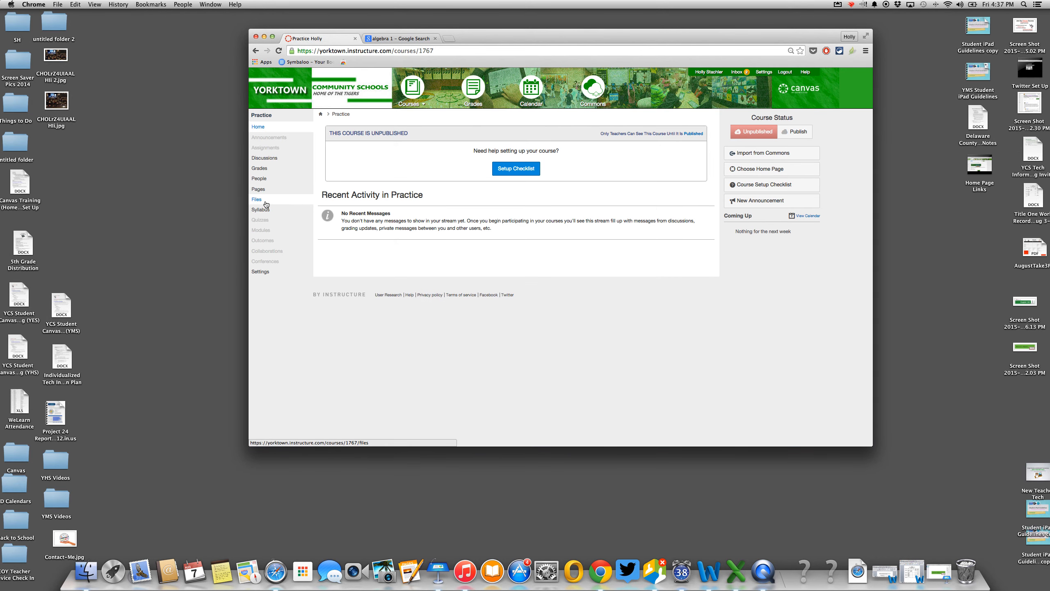
- Mark the Home row 'Use as Front Page' in the Pages list and return to course home
click(258, 189)
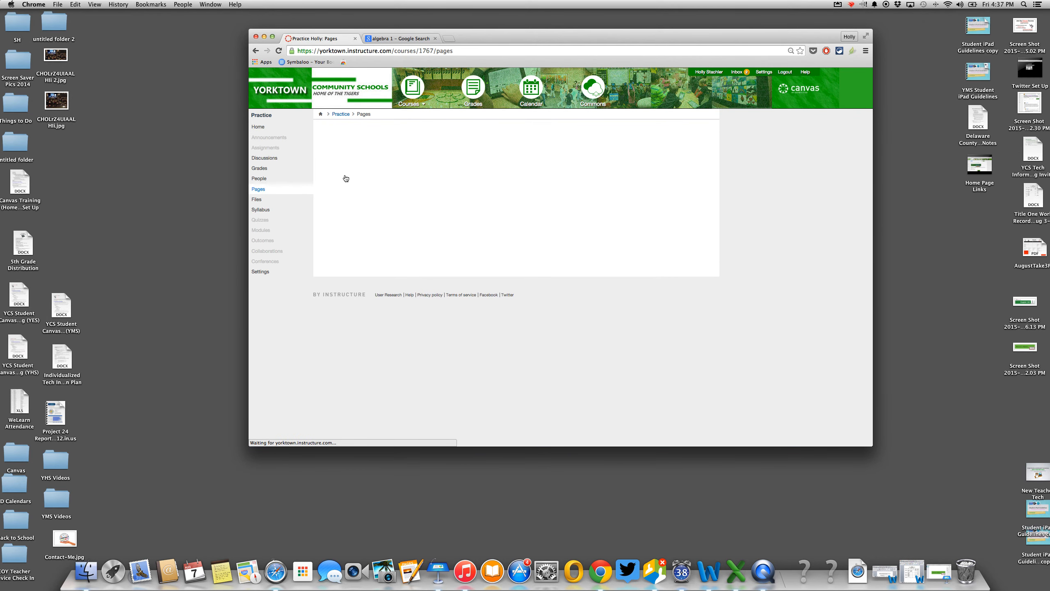
click(329, 167)
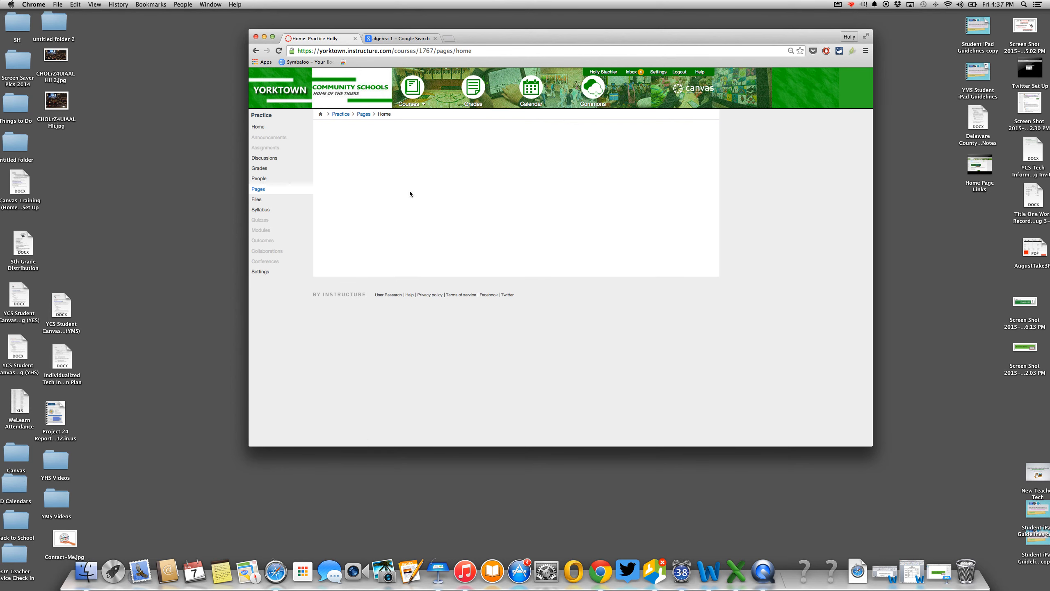
click(706, 133)
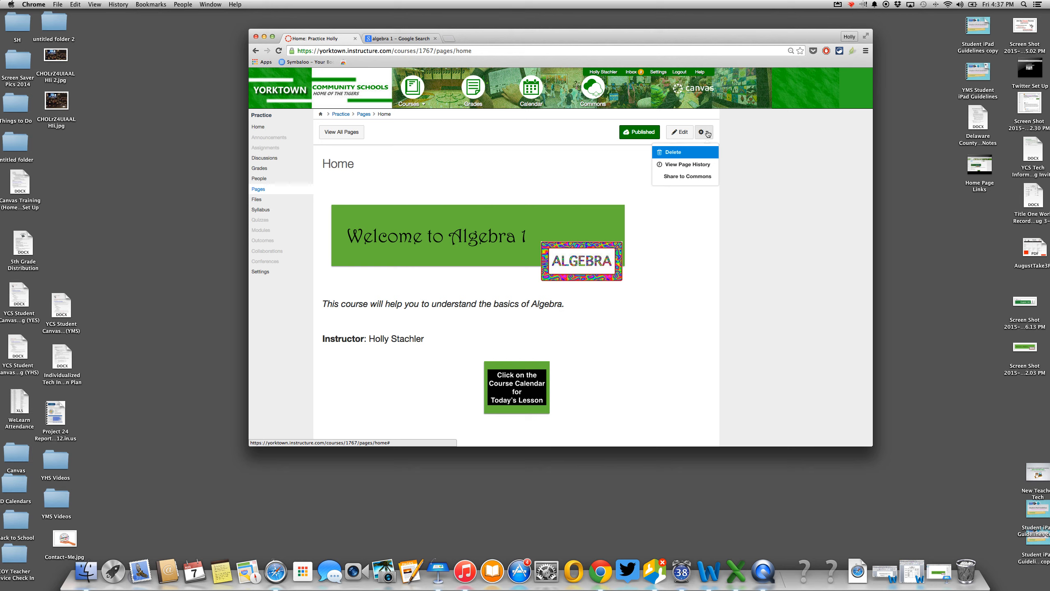
click(338, 132)
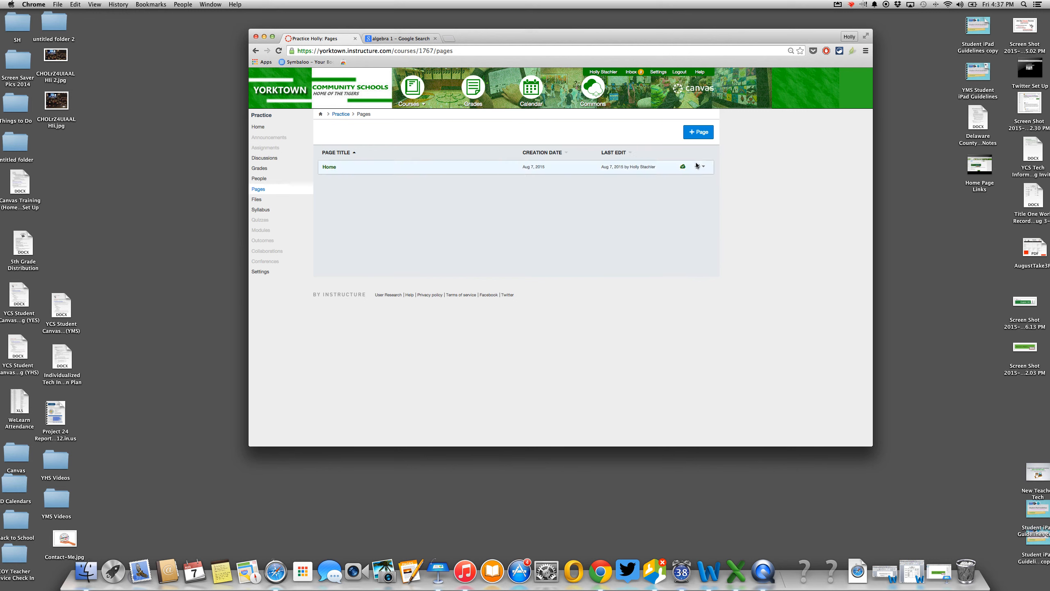
click(703, 167)
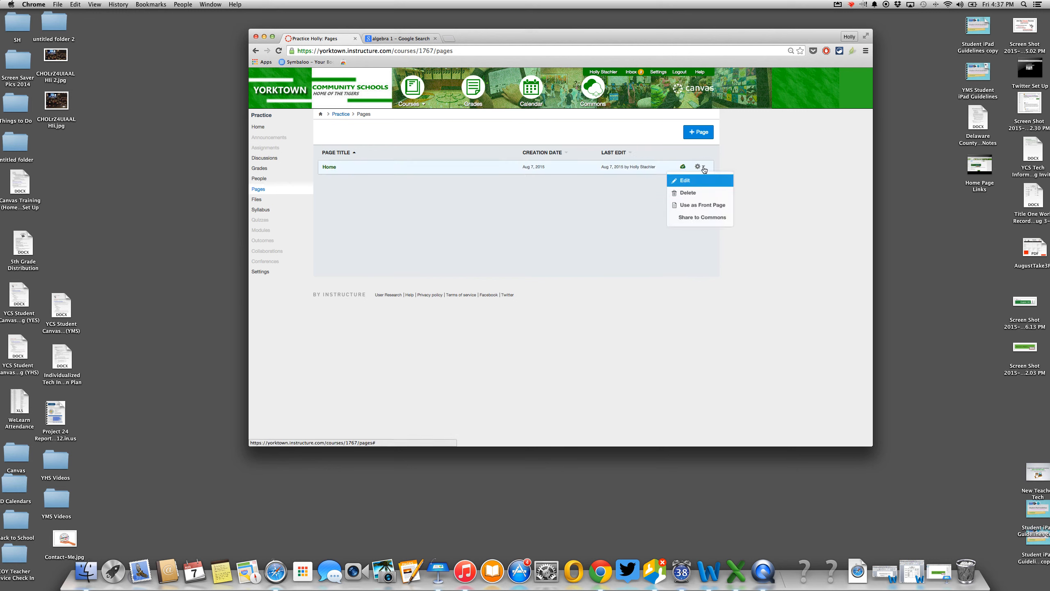
click(702, 210)
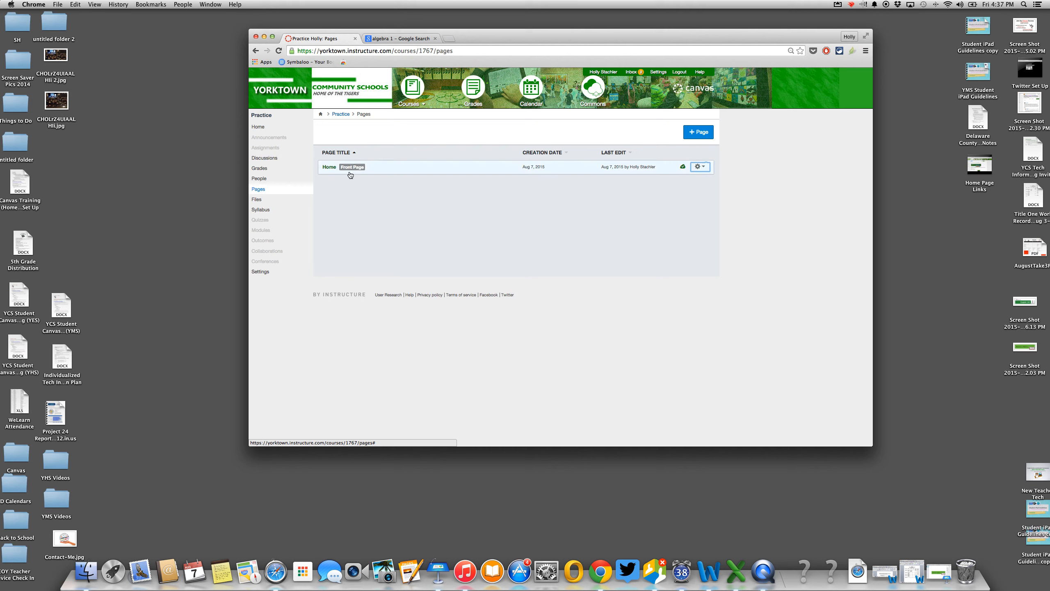
click(265, 128)
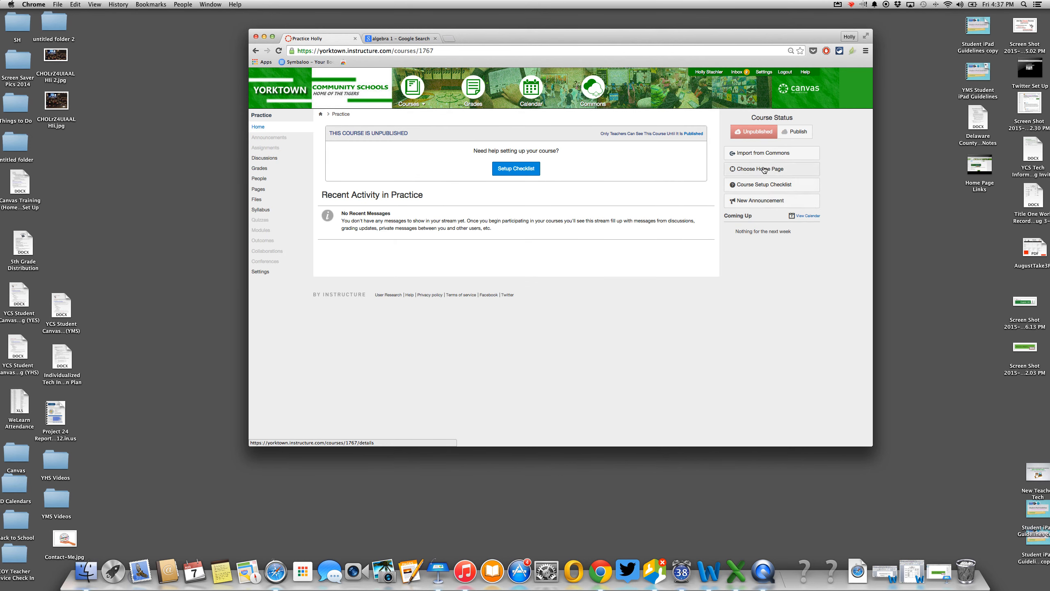
- Set the course home to display the Pages Front Page instead of the default layout
click(764, 169)
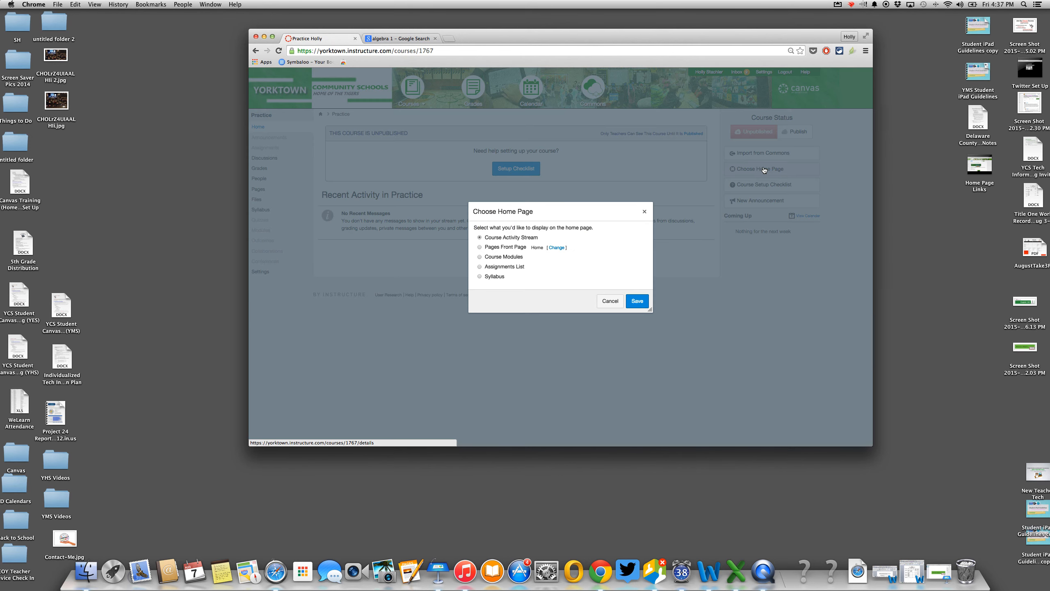
click(480, 247)
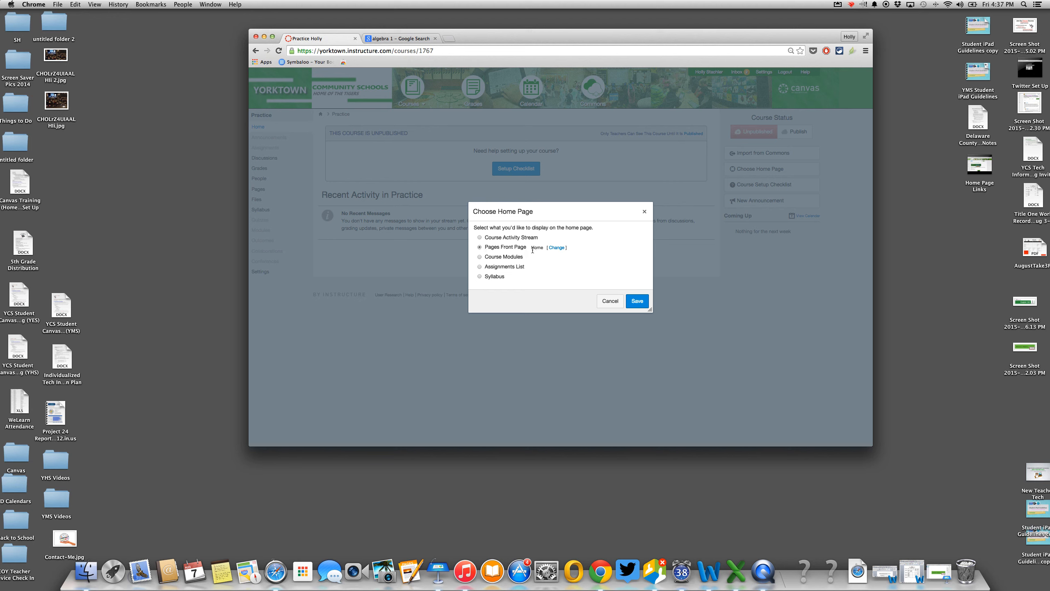
click(637, 302)
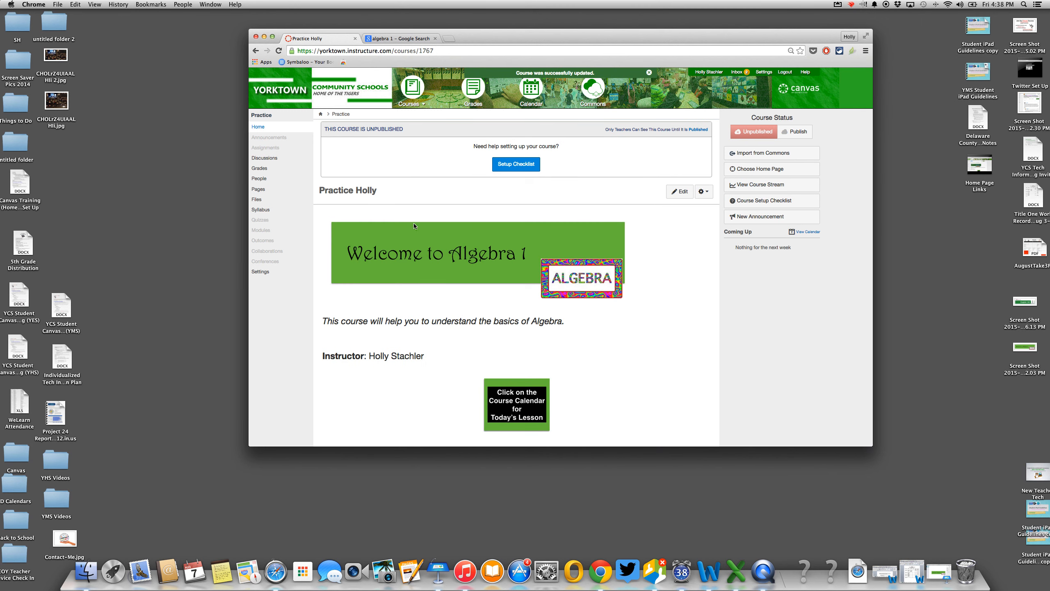
click(261, 127)
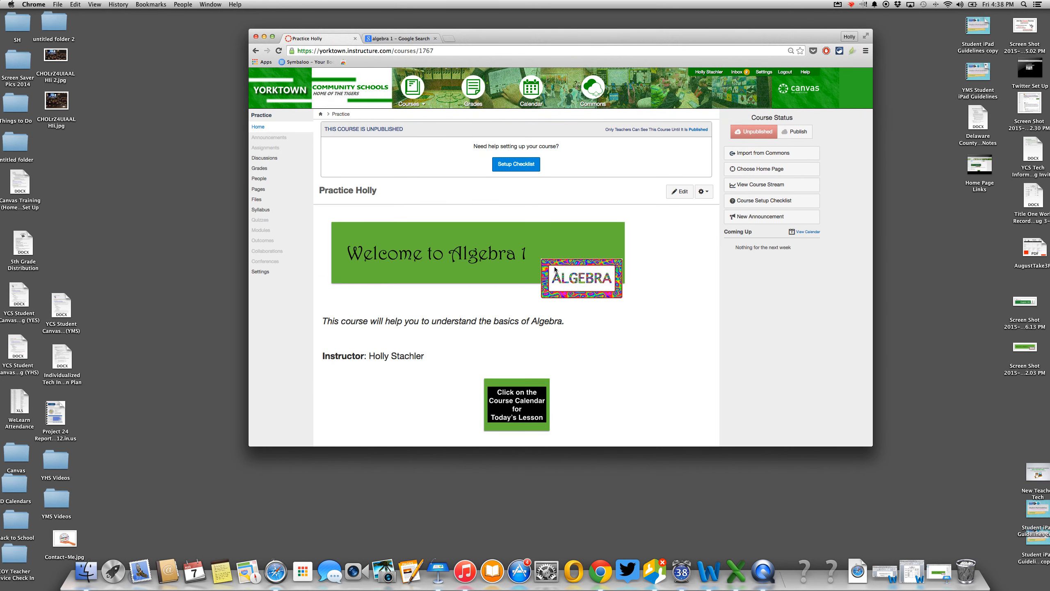
scroll(555, 266, down, 2)
scroll(555, 269, down, 3)
scroll(555, 269, up, 4)
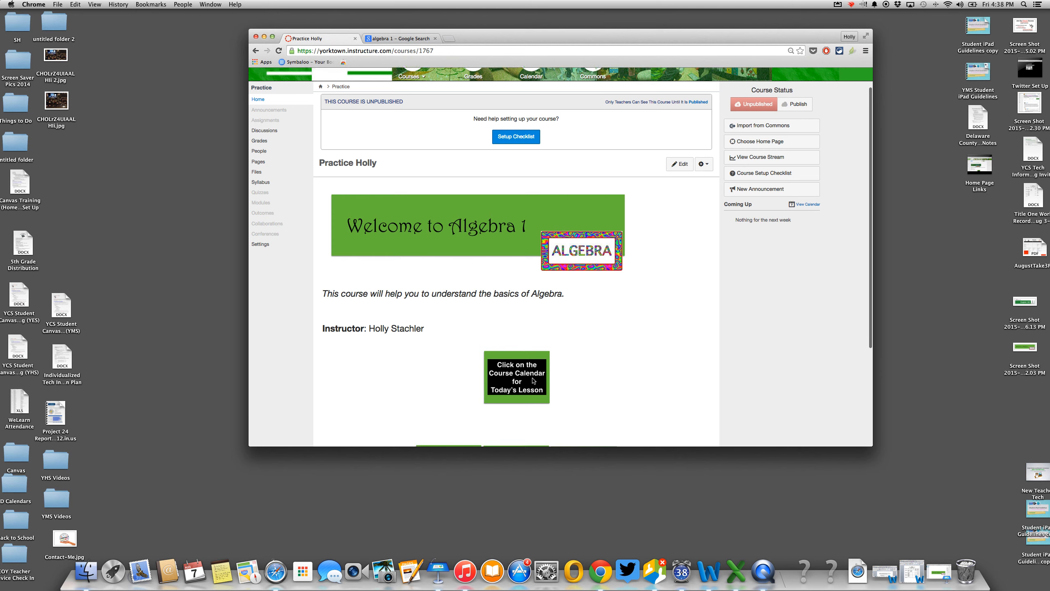
scroll(529, 380, down, 4)
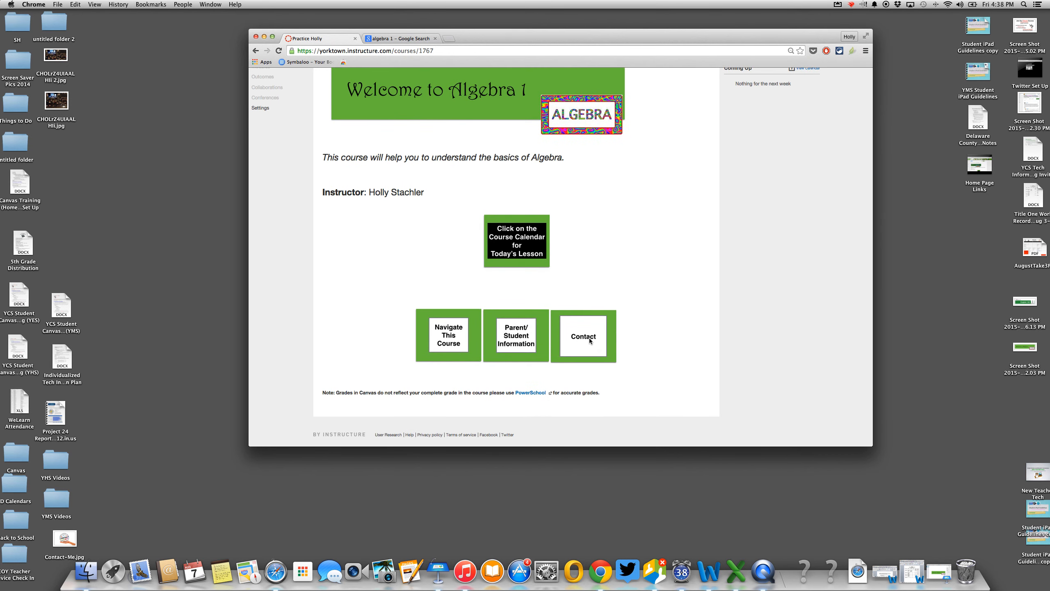
scroll(589, 340, up, 4)
scroll(589, 340, down, 2)
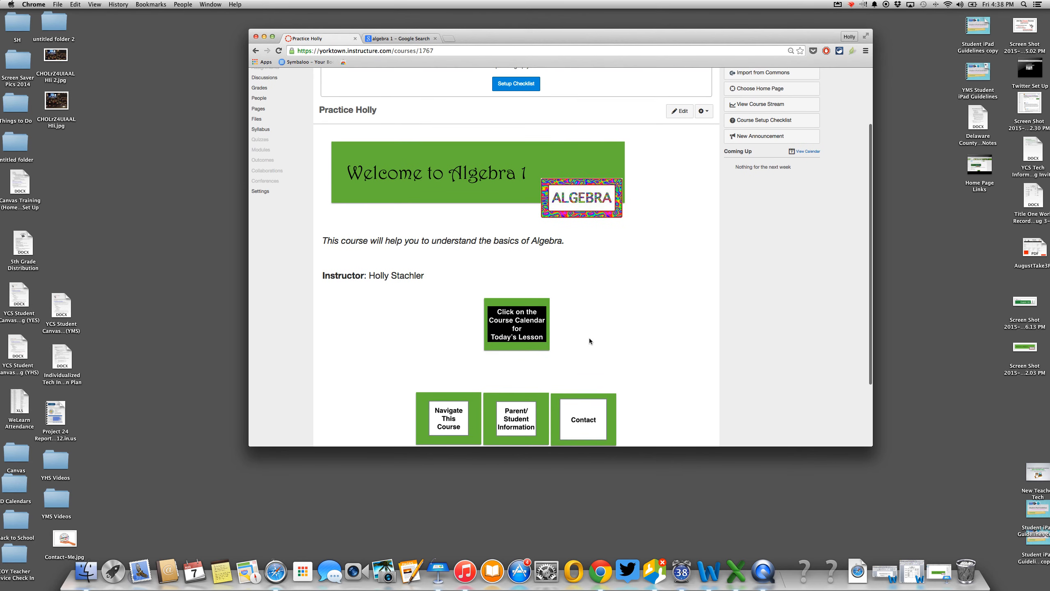
scroll(589, 340, up, 2)
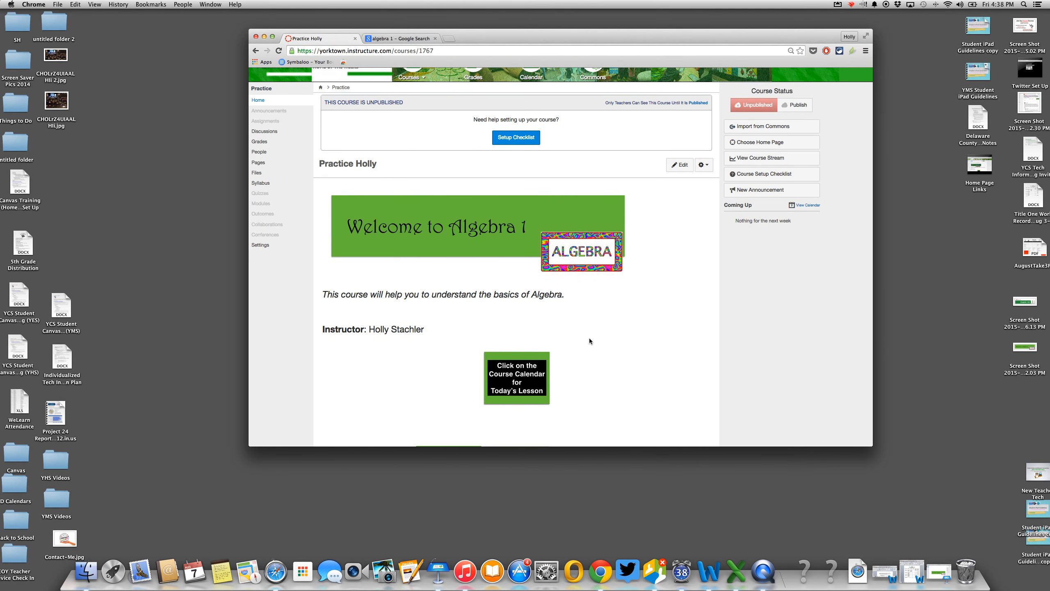